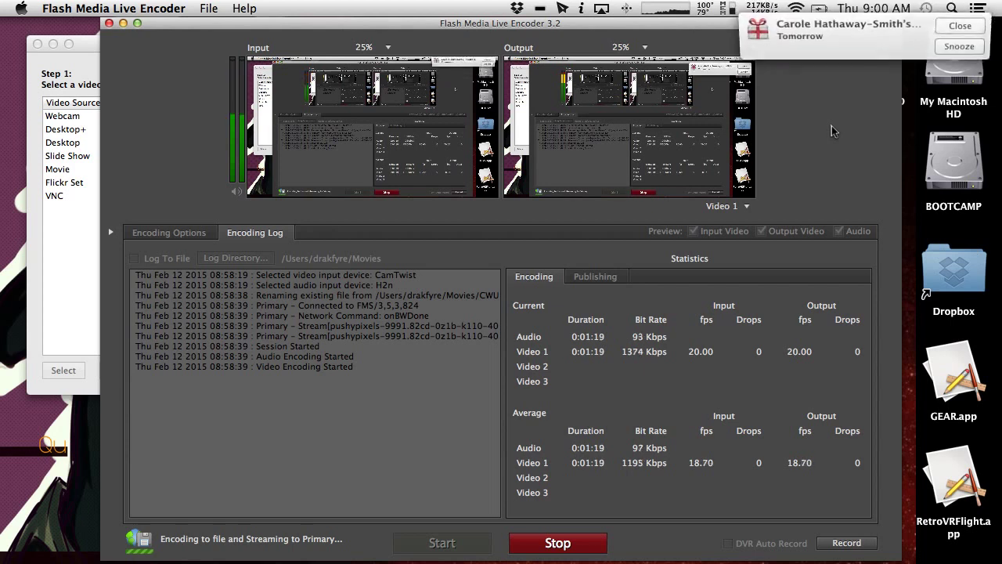
Step: Dismiss the calendar notification, then open and close Notification Center
click(967, 34)
click(978, 8)
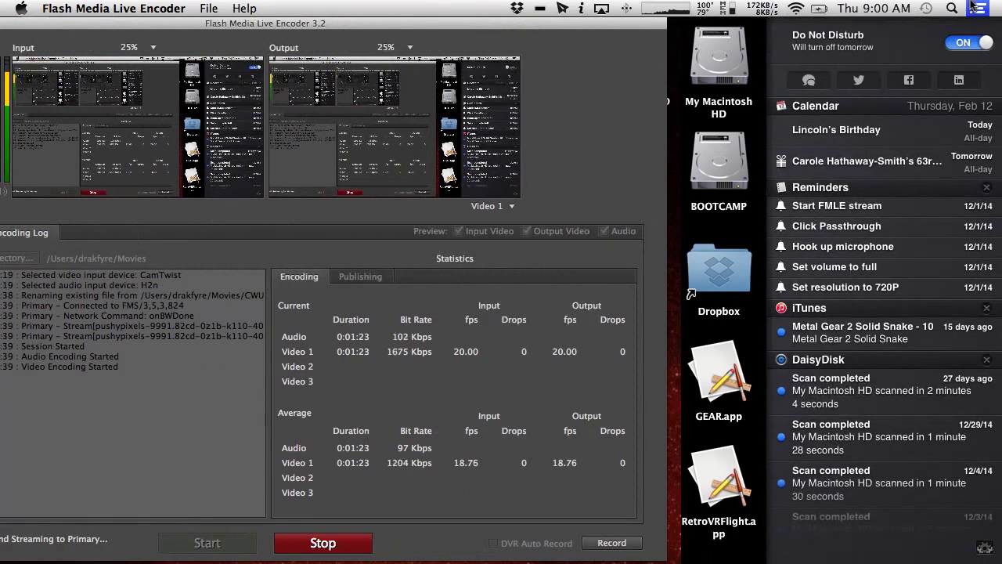
click(977, 8)
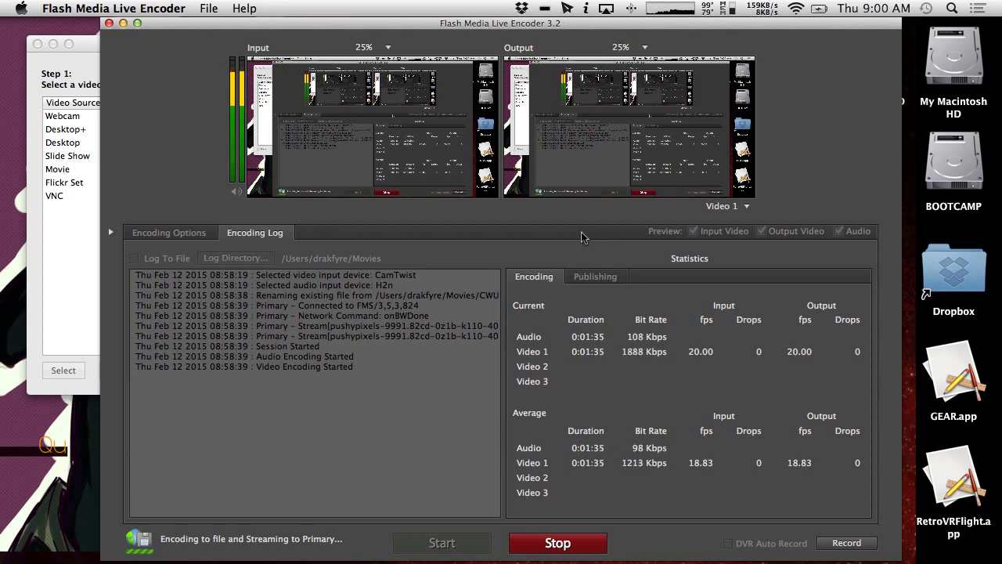
Step: On the 'Art Assets: Parallax Forest' page, scroll to Download and highlight the CC0 licence text
key(ctrl+Left)
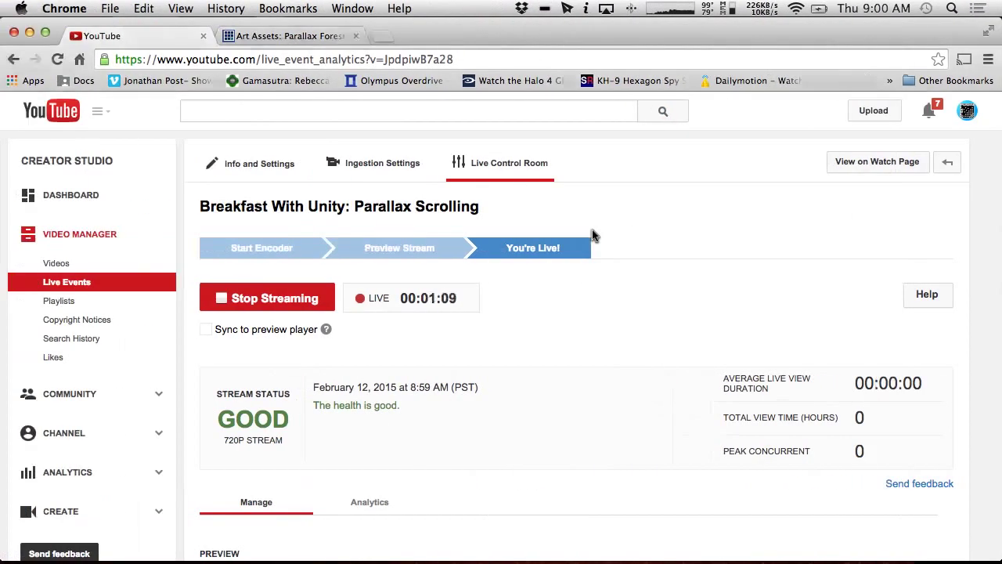
click(266, 36)
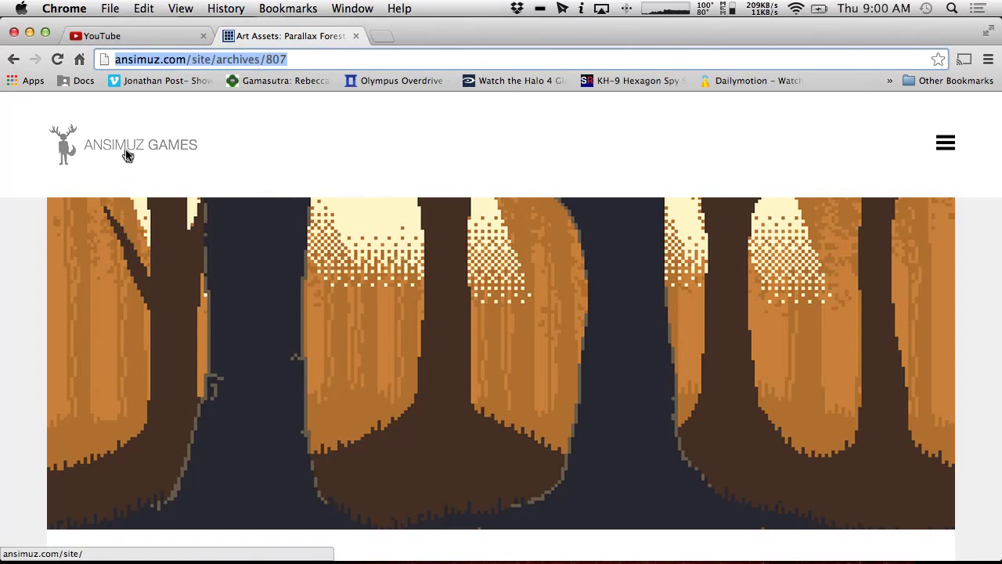
scroll(139, 354, down, 15)
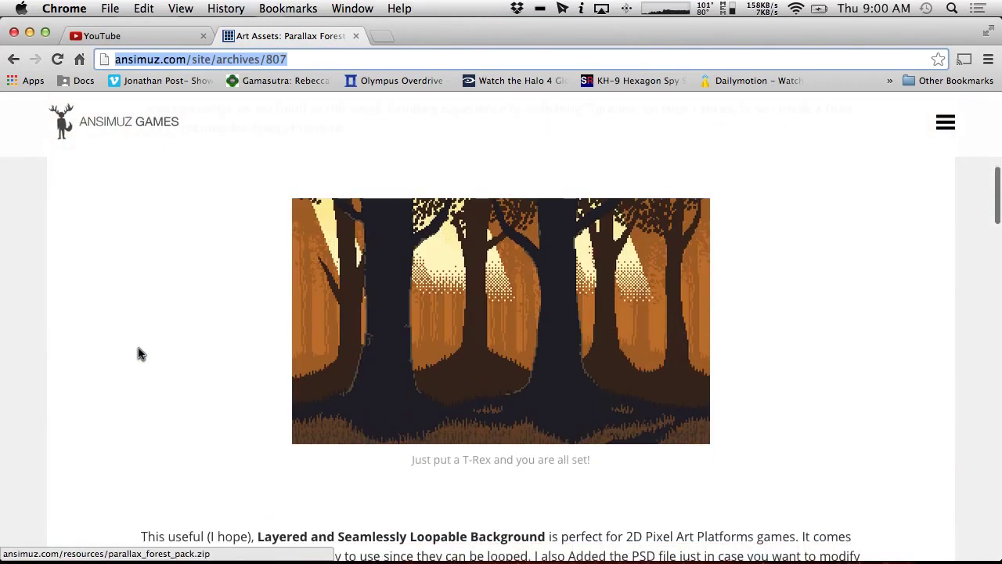
scroll(139, 354, down, 5)
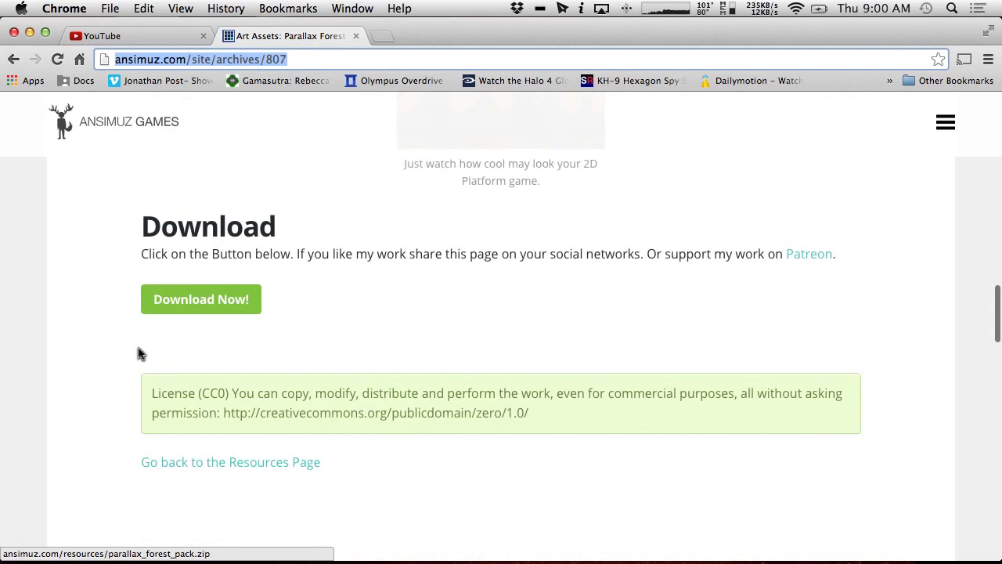
scroll(138, 354, down, 1)
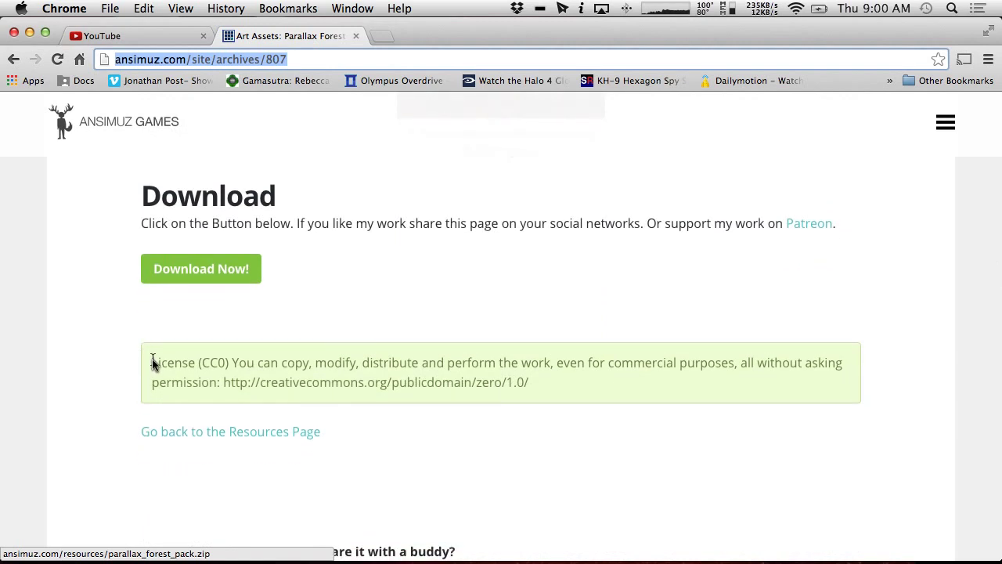
drag(153, 363, 425, 382)
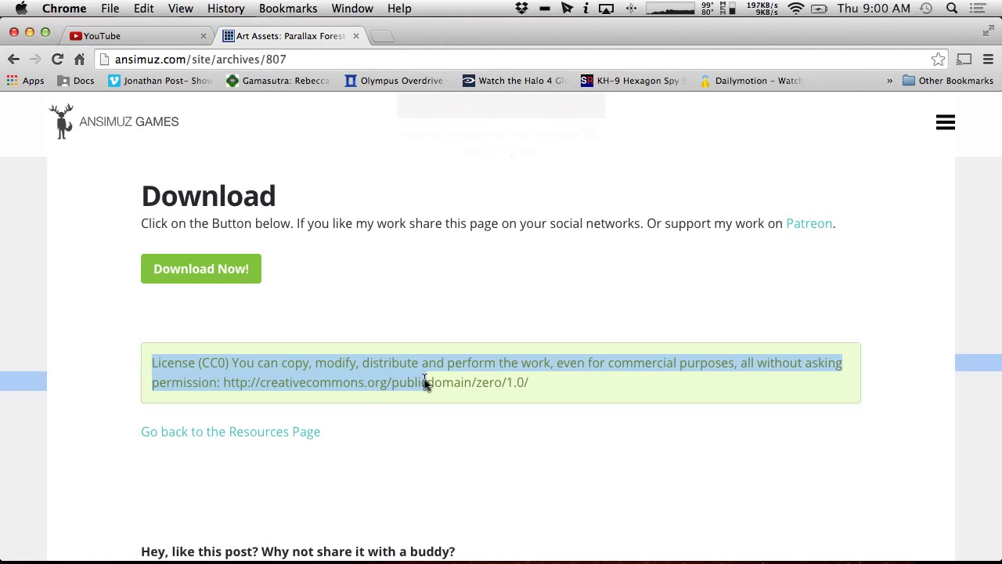
drag(425, 382, 583, 386)
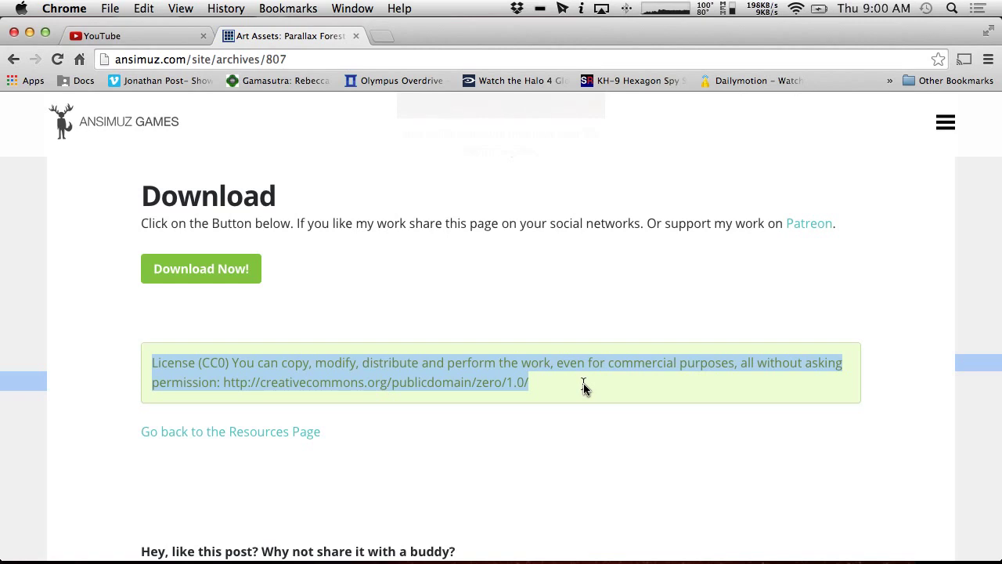
Step: Expand 3rdPartyLicensed > parallax_forest_pack > layers and inspect the combined parallax-forest texture
key(super+Tab)
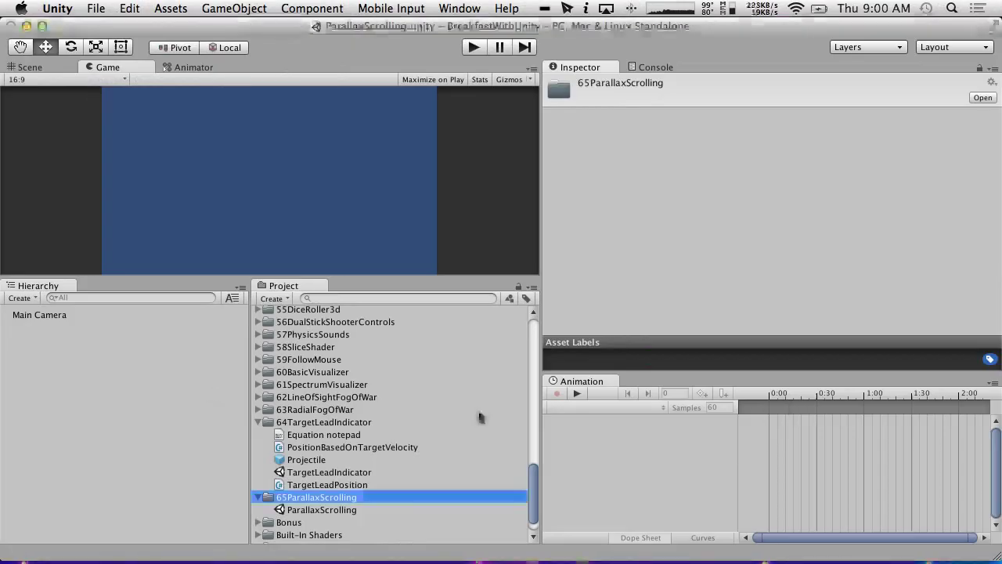
scroll(454, 413, up, 20)
click(258, 353)
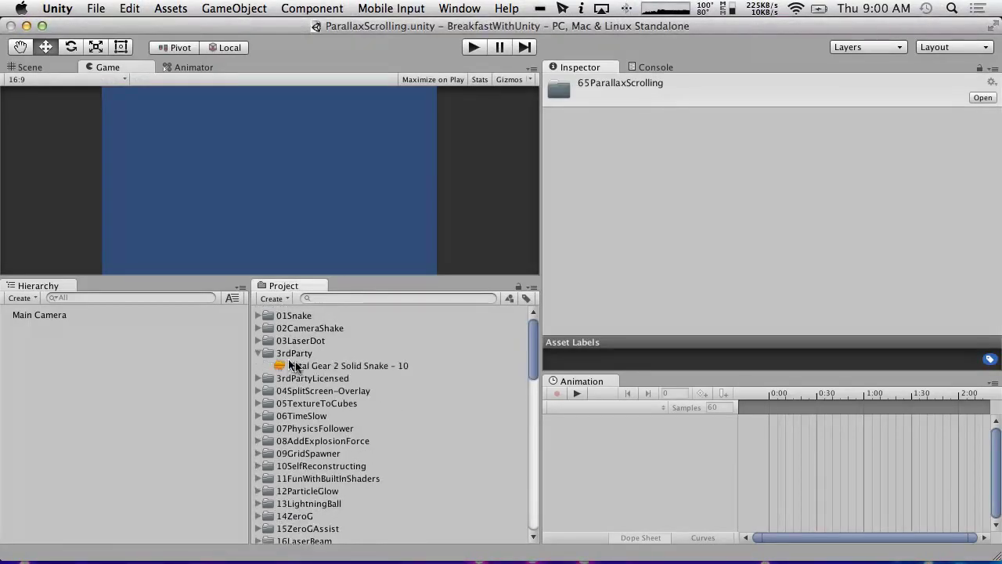
click(259, 353)
click(259, 365)
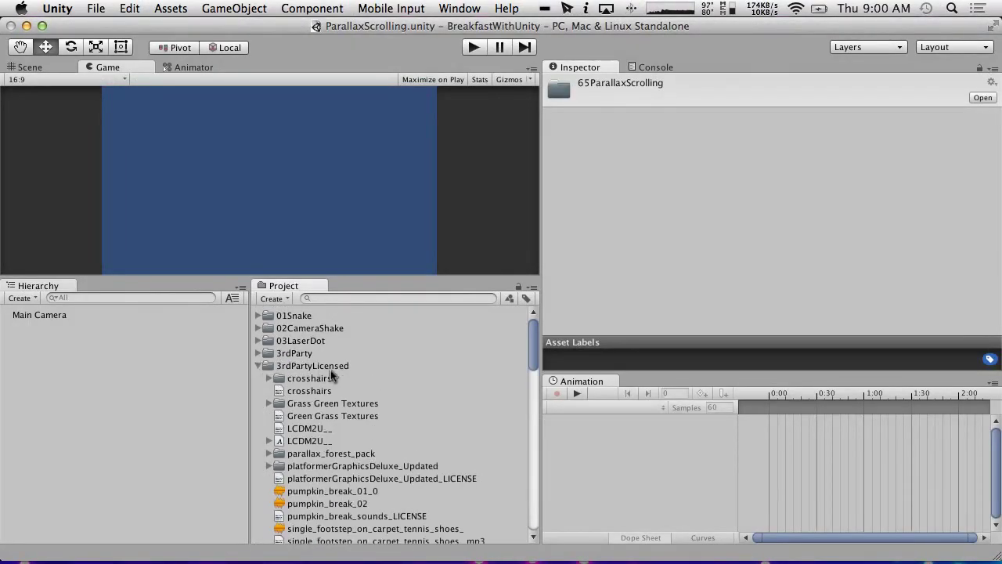
scroll(325, 410, down, 7)
scroll(325, 410, up, 3)
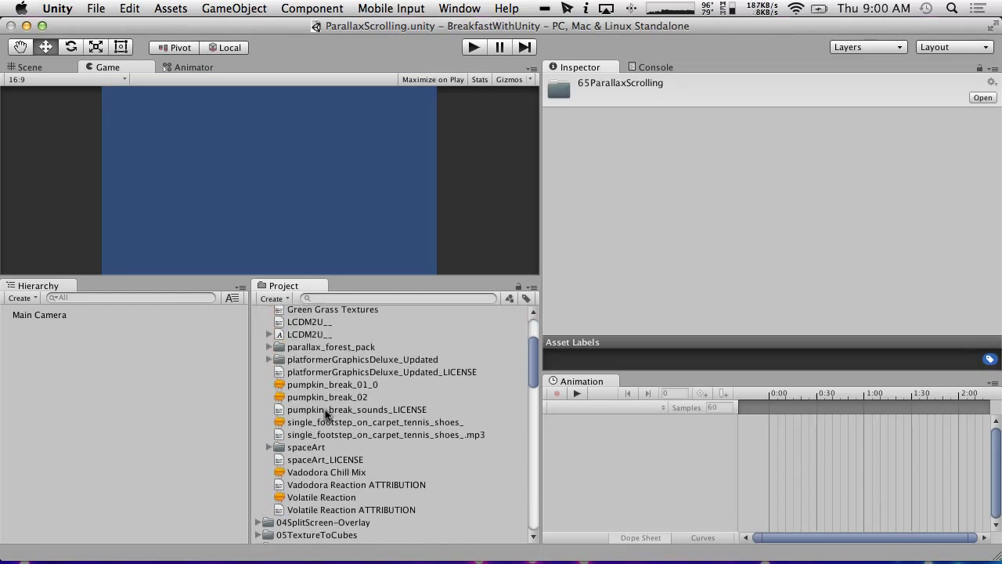
click(269, 347)
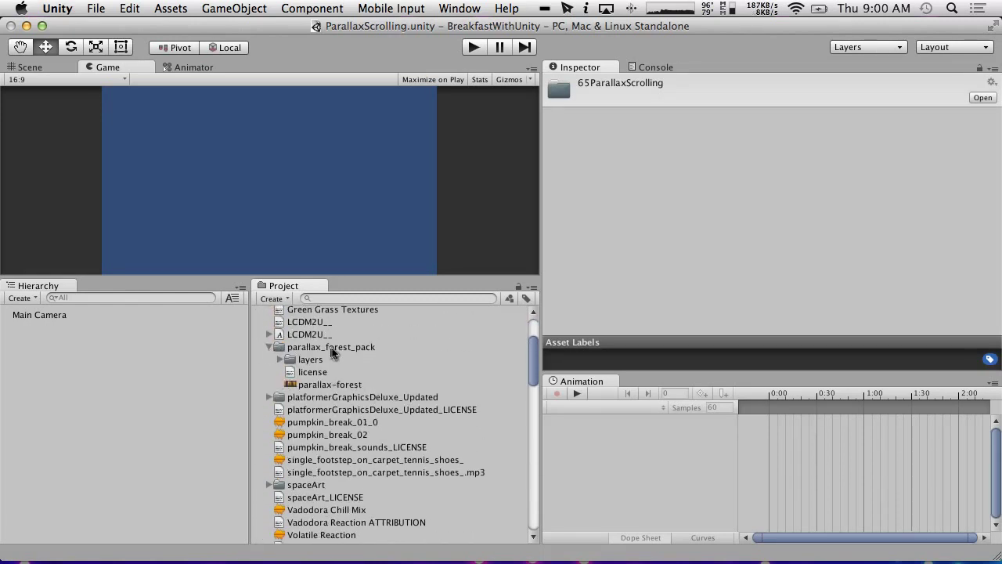
click(332, 385)
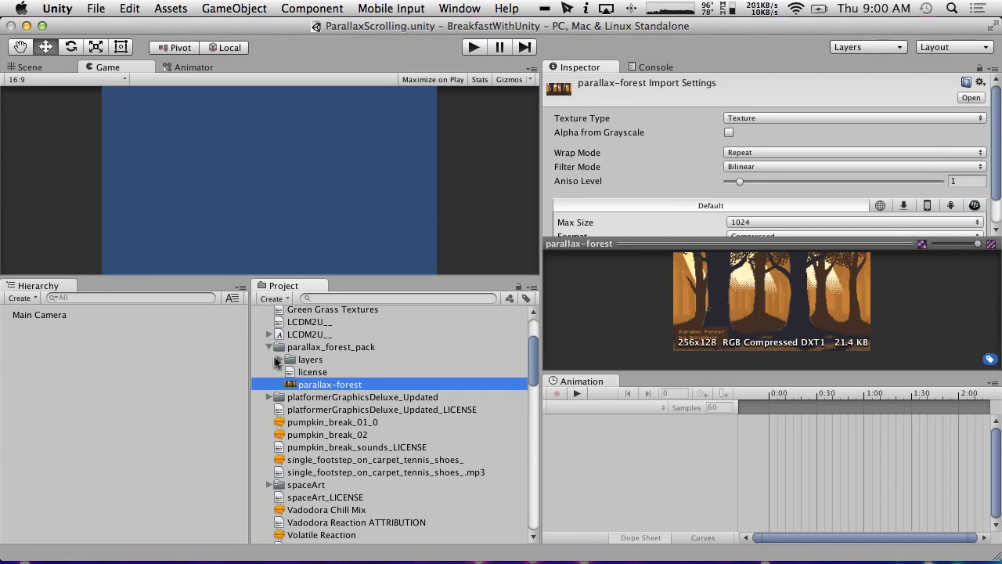
click(280, 359)
Step: Inspect the back-trees, middle-trees and other layer textures and read the license file
click(315, 371)
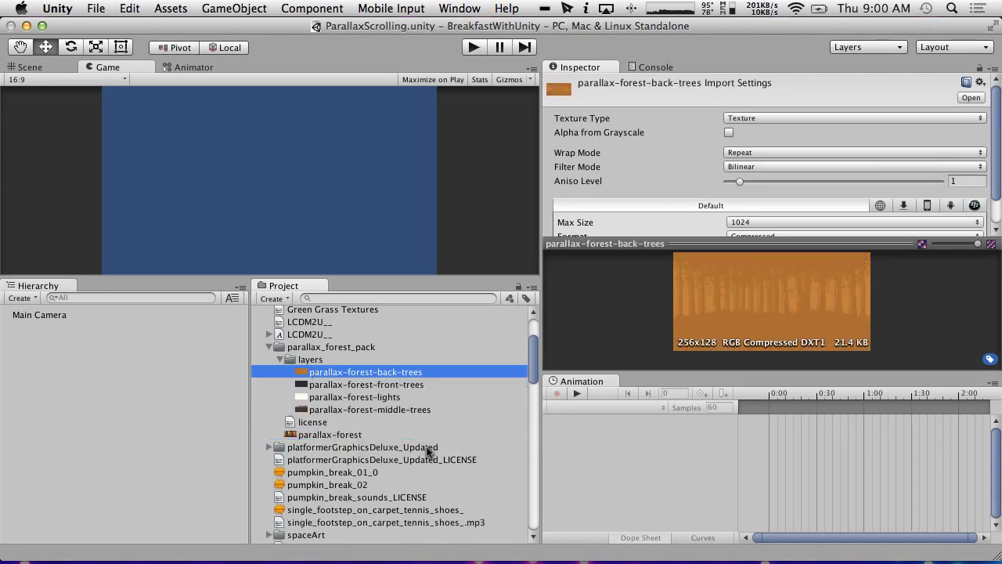
key(Down)
key(Down)
key(Down)
key(shift+Up)
key(shift+Up)
key(shift+Up)
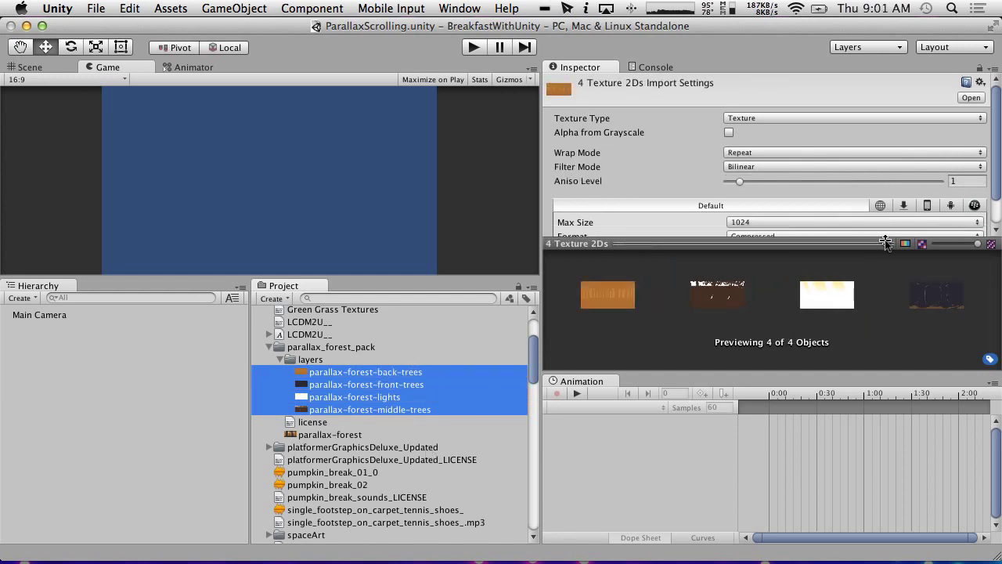
click(337, 433)
click(321, 423)
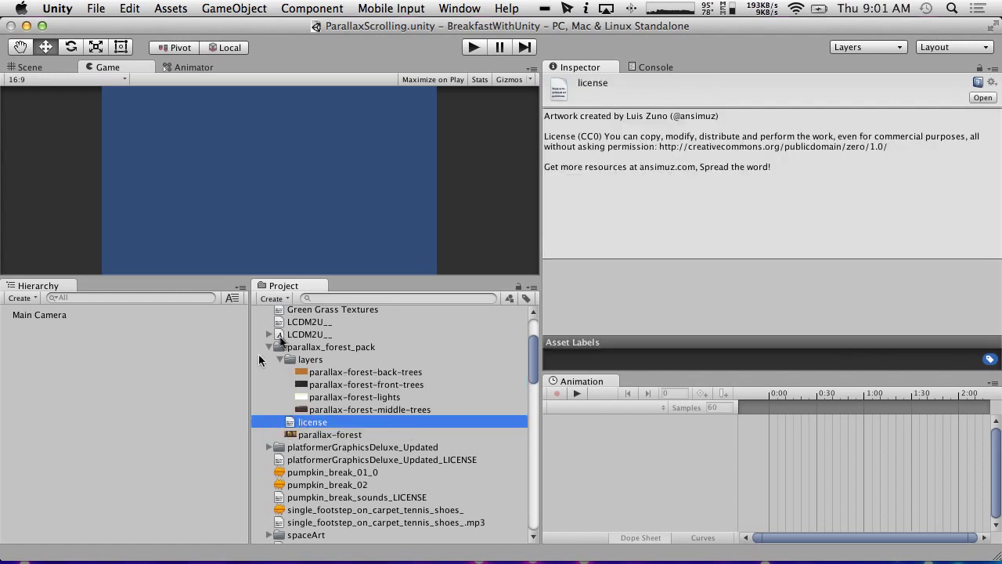
click(329, 375)
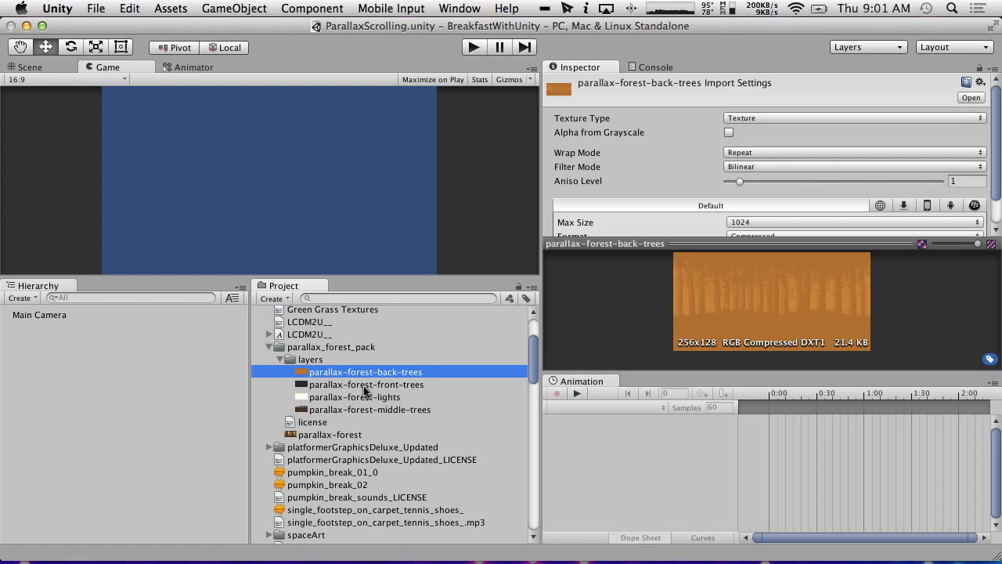
key(Down)
key(Down)
key(Down)
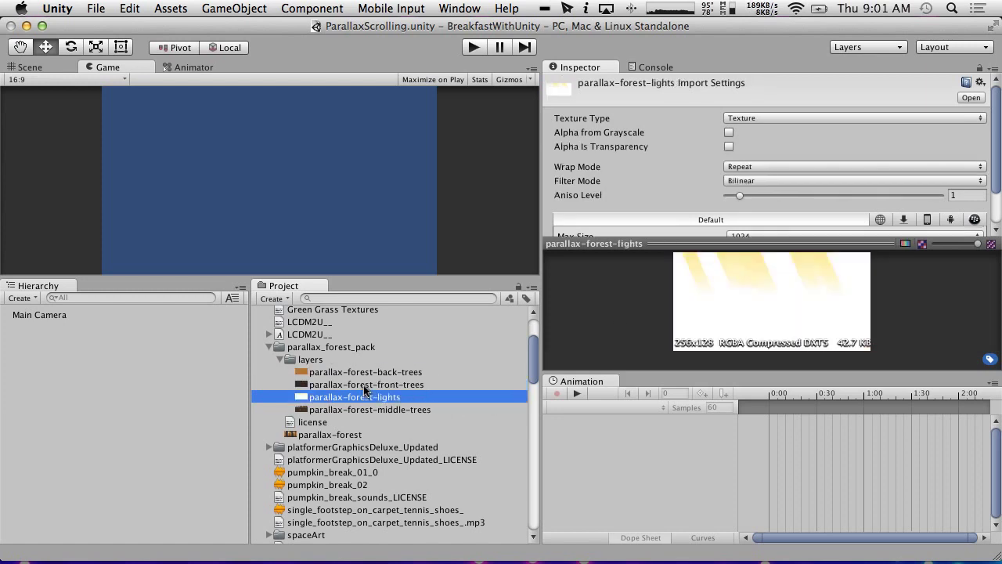
key(Up)
key(Up)
key(Up)
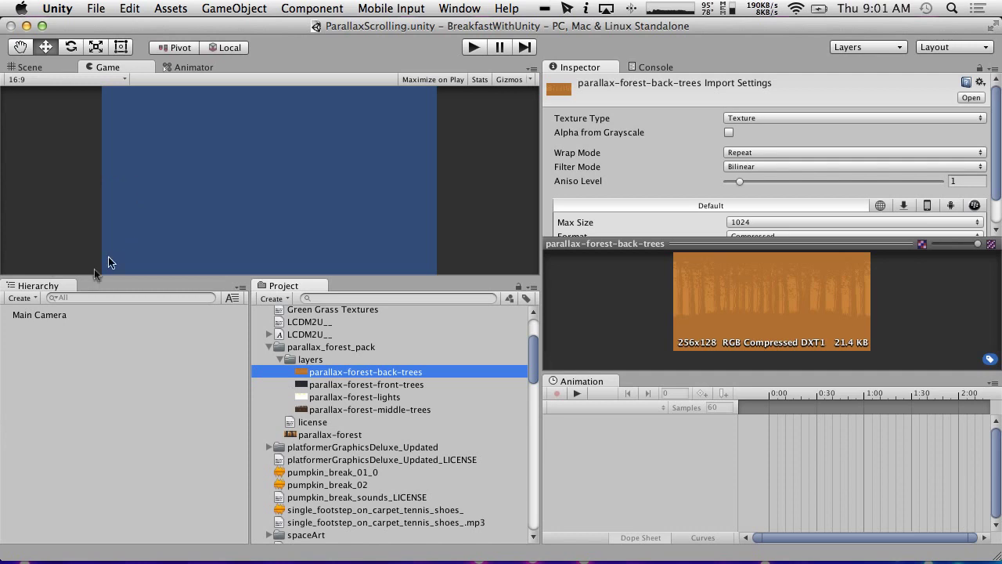
Step: Select the Main Camera and show the Scene view looking down on the grid
click(58, 315)
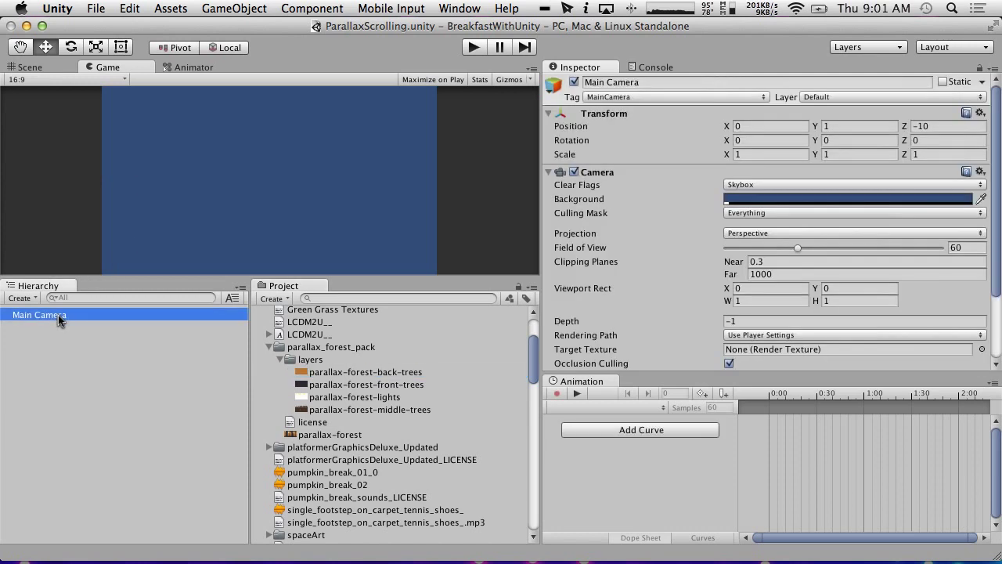
click(32, 68)
alt+drag(224, 197, 266, 168)
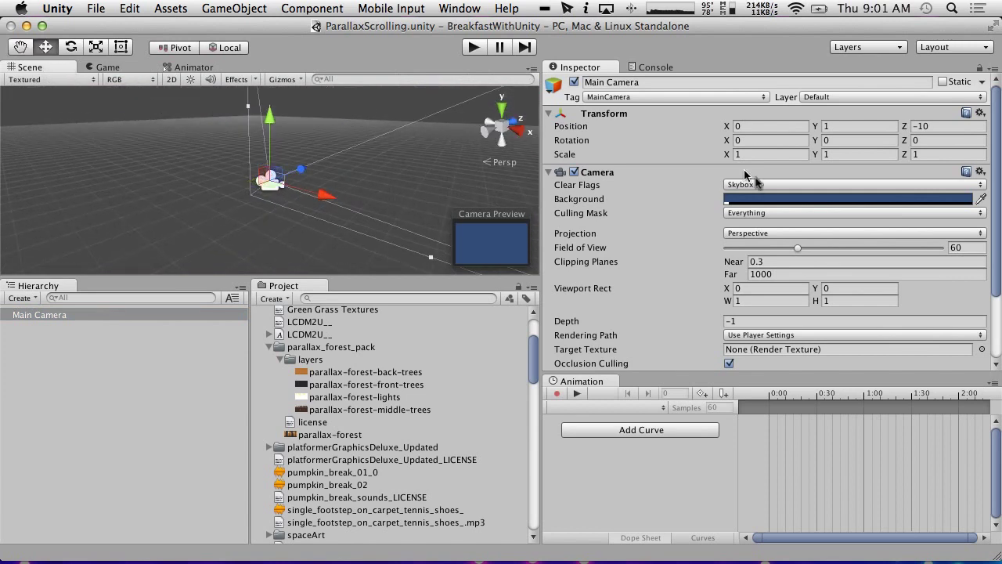
Step: Try Orthographic projection on the Main Camera, then set it back to Perspective
click(792, 234)
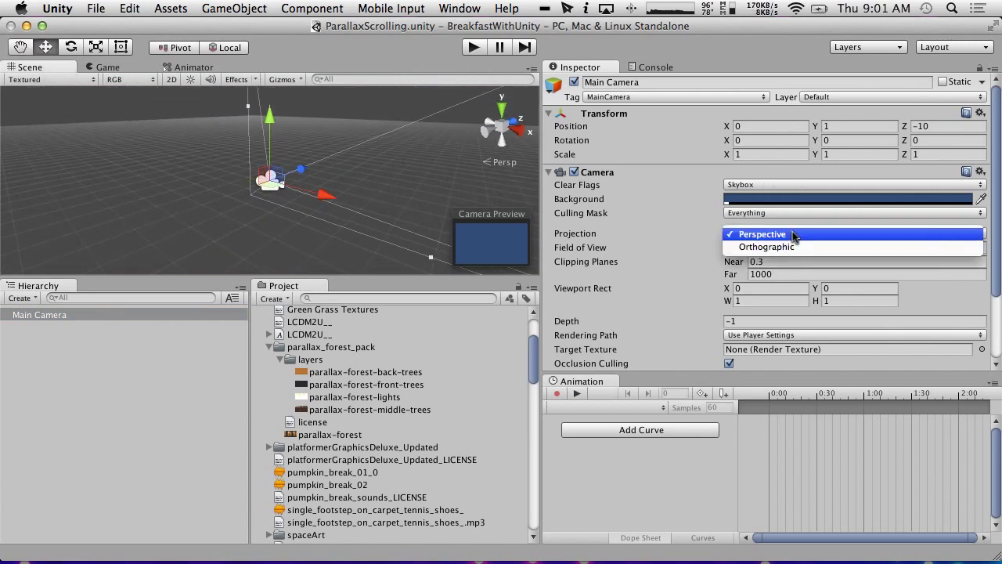
click(794, 247)
alt+drag(281, 220, 248, 245)
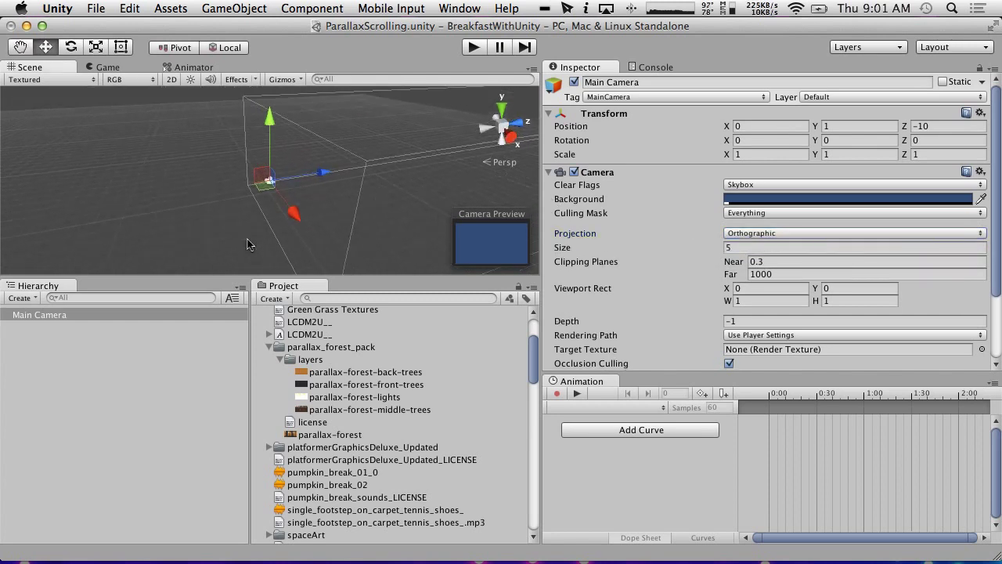
click(783, 234)
click(758, 222)
alt+drag(219, 157, 185, 141)
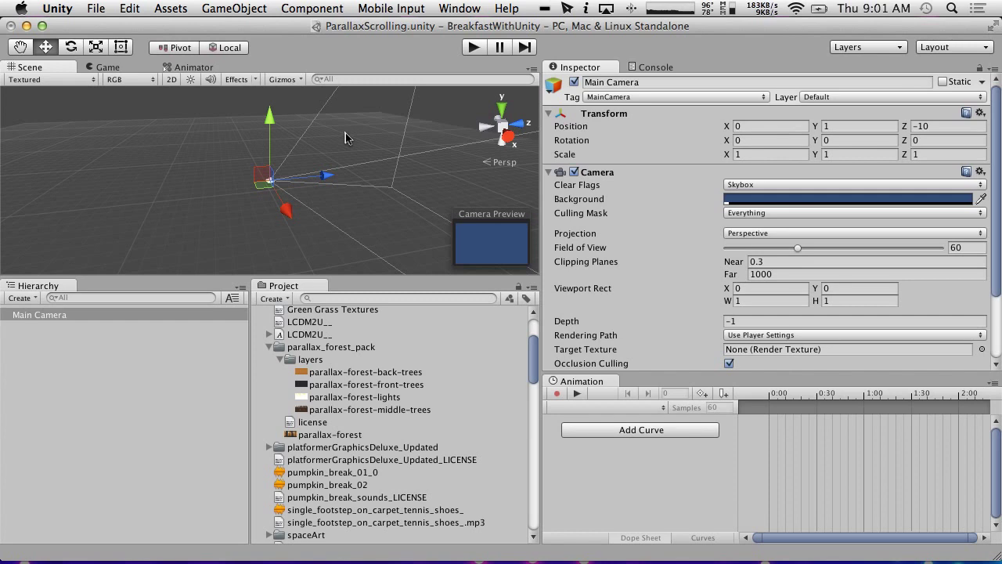
Step: Switch the Main Camera to Orthographic and set its Size to 5 after scrubbing it to 3.84
click(753, 233)
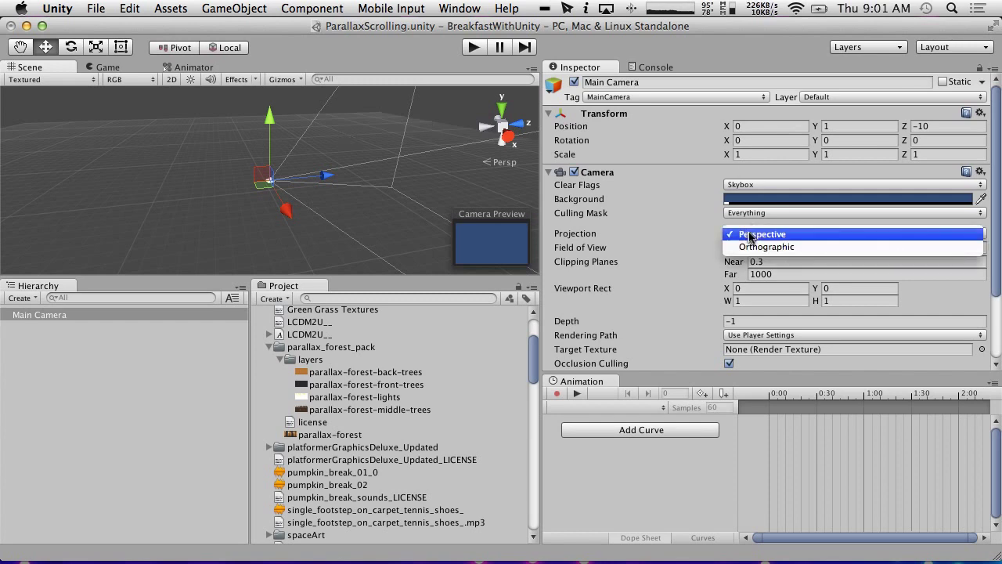
click(755, 247)
alt+drag(183, 211, 340, 186)
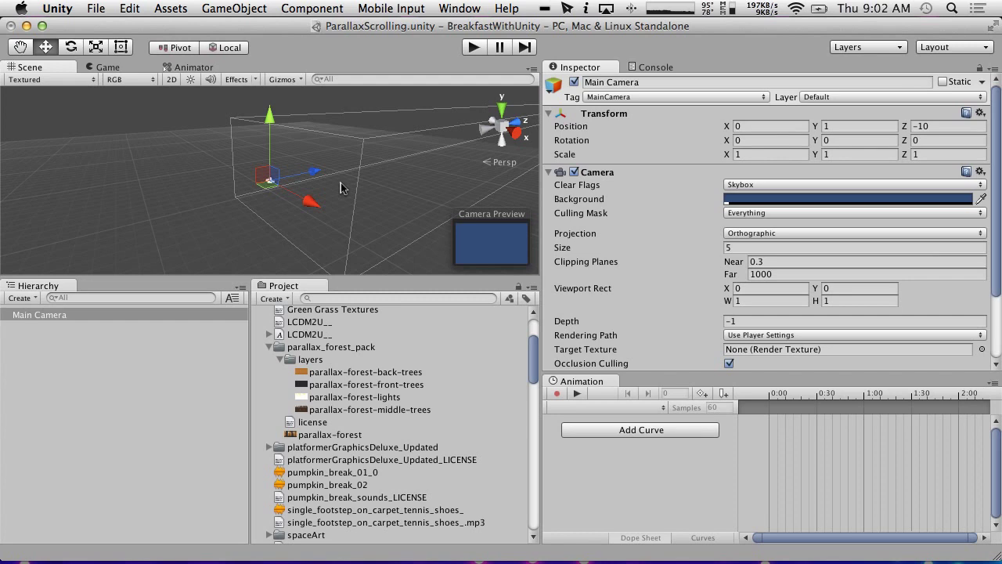
click(745, 233)
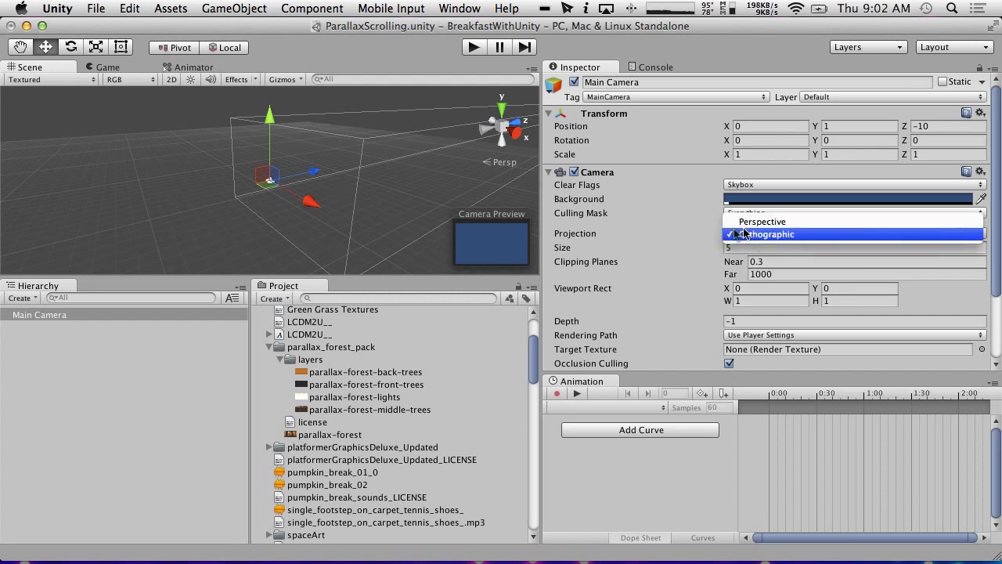
click(652, 254)
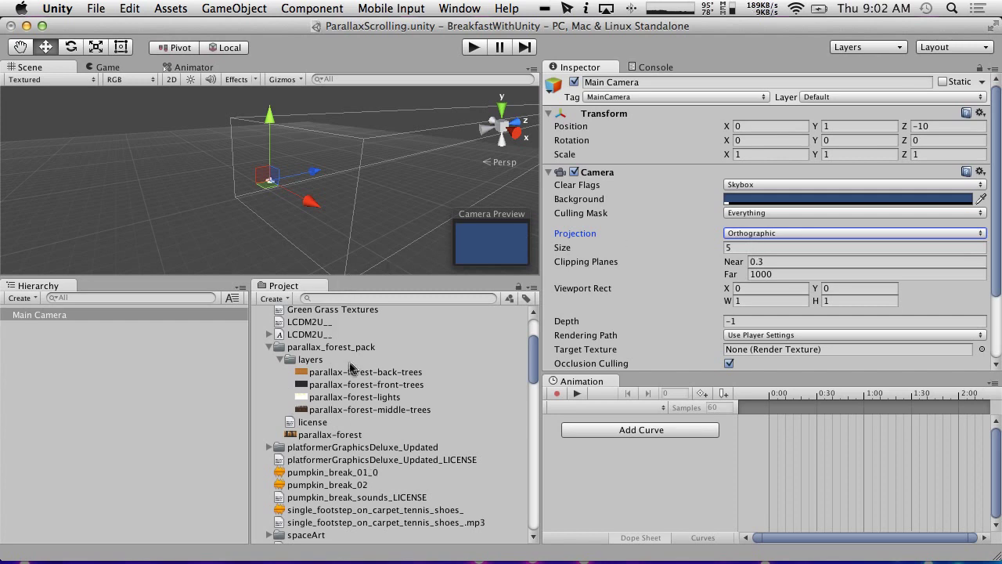
drag(704, 248, 629, 248)
text(5)
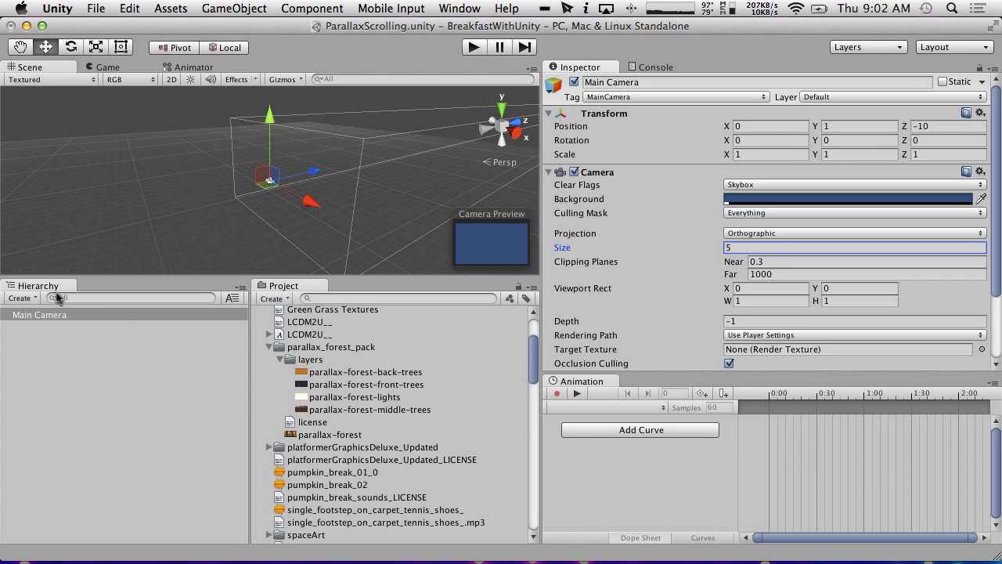
Step: Create and then delete an empty GameObject, setting the Main Camera's Y position to 0
click(32, 298)
click(45, 315)
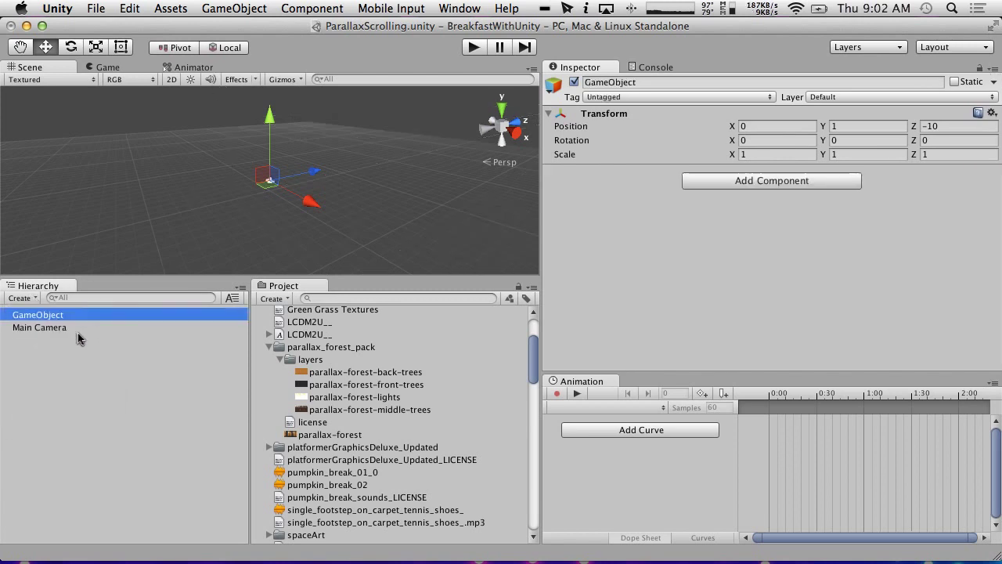
click(62, 327)
click(859, 126)
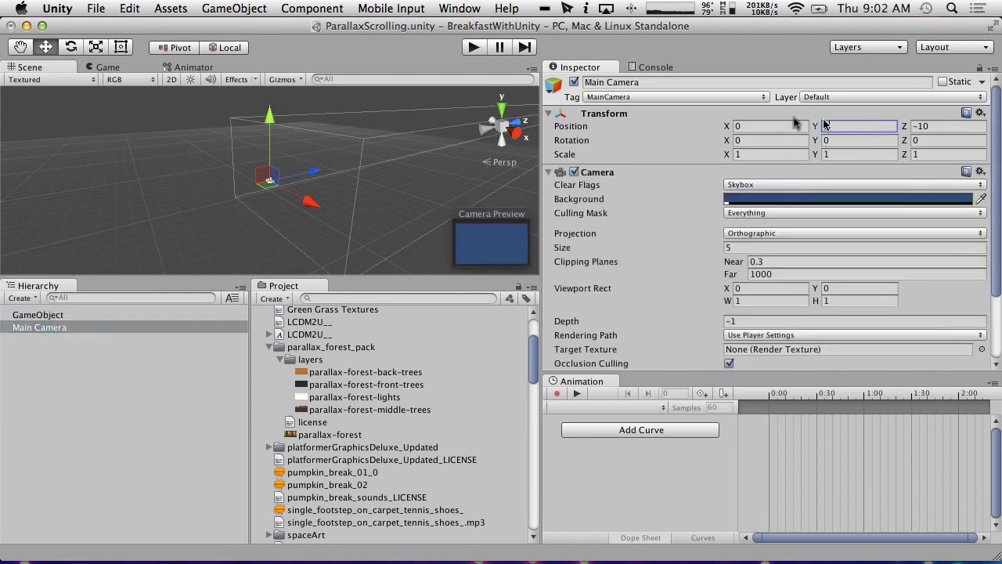
click(34, 314)
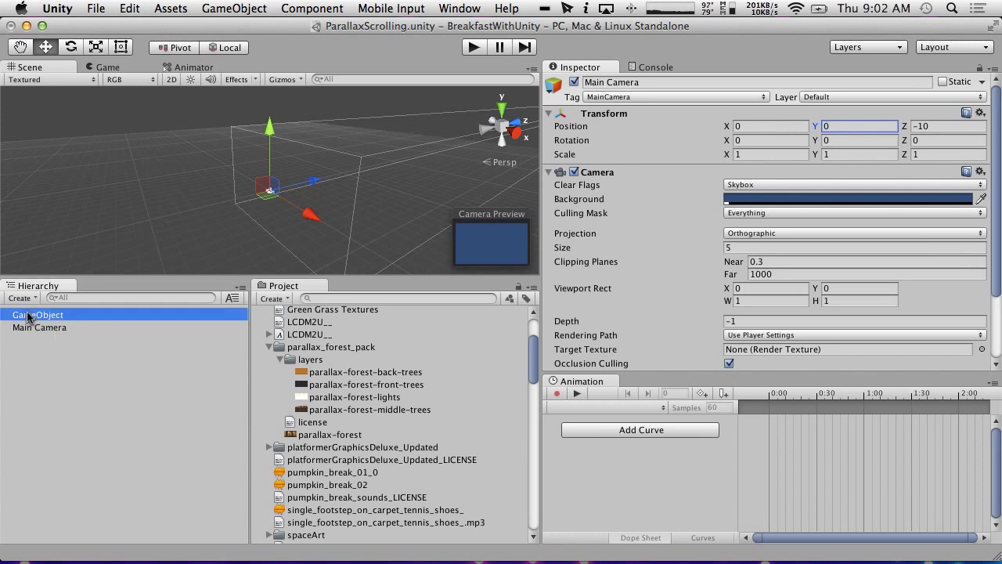
right_click(44, 314)
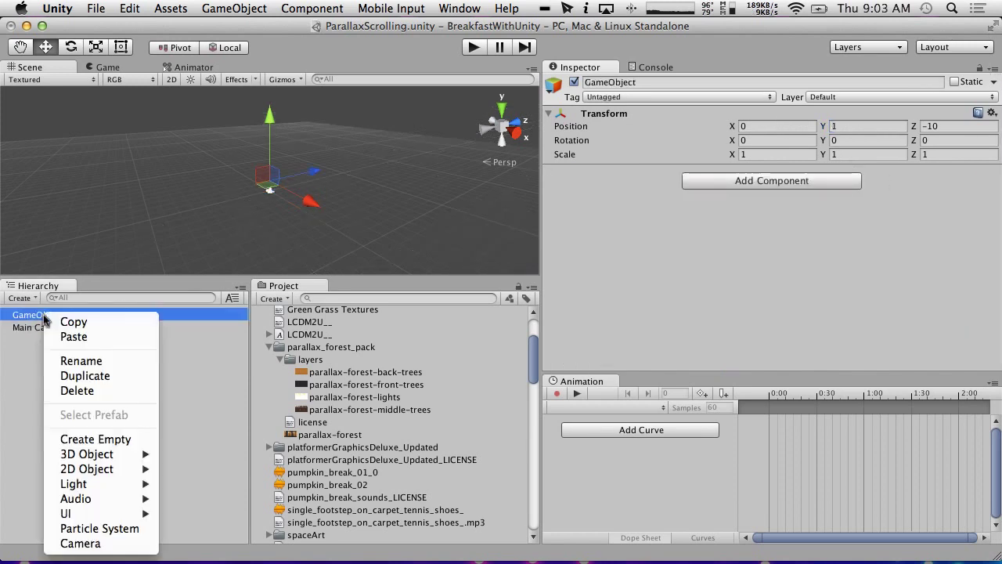
click(86, 390)
Step: Add a Cube with Y and Z positions 0 and view it in the Game view
click(20, 297)
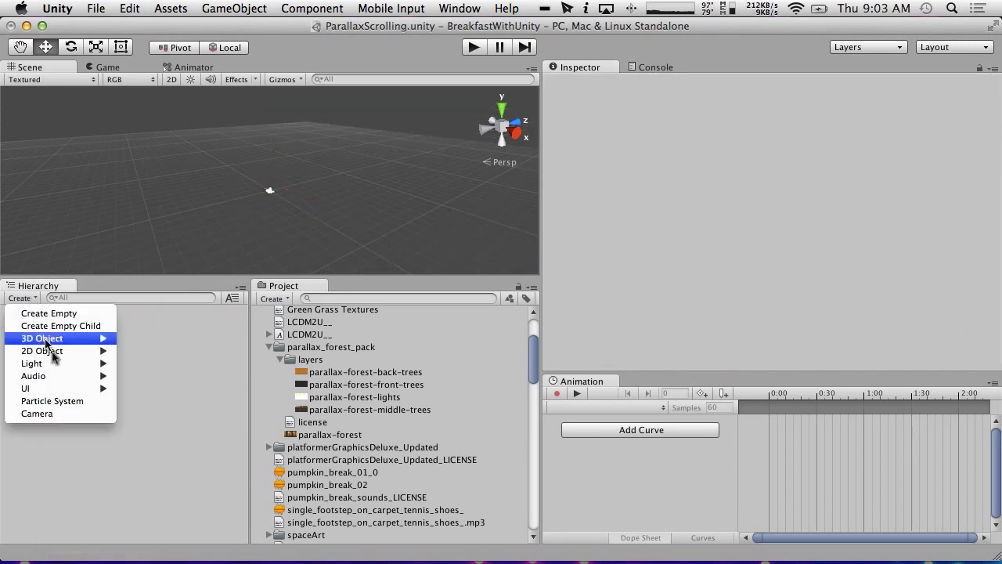
mouse_move(59, 342)
click(145, 337)
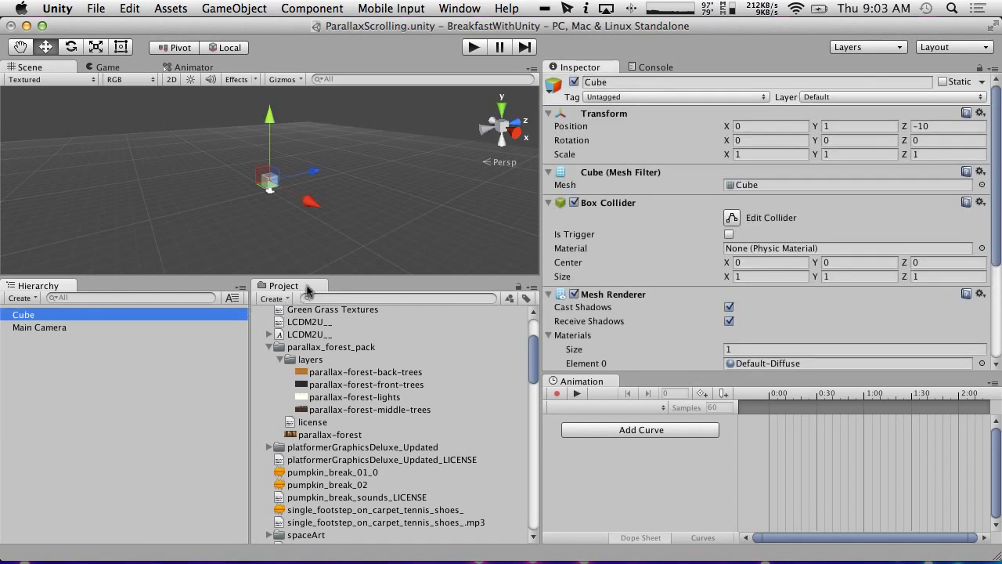
click(861, 126)
text(0)
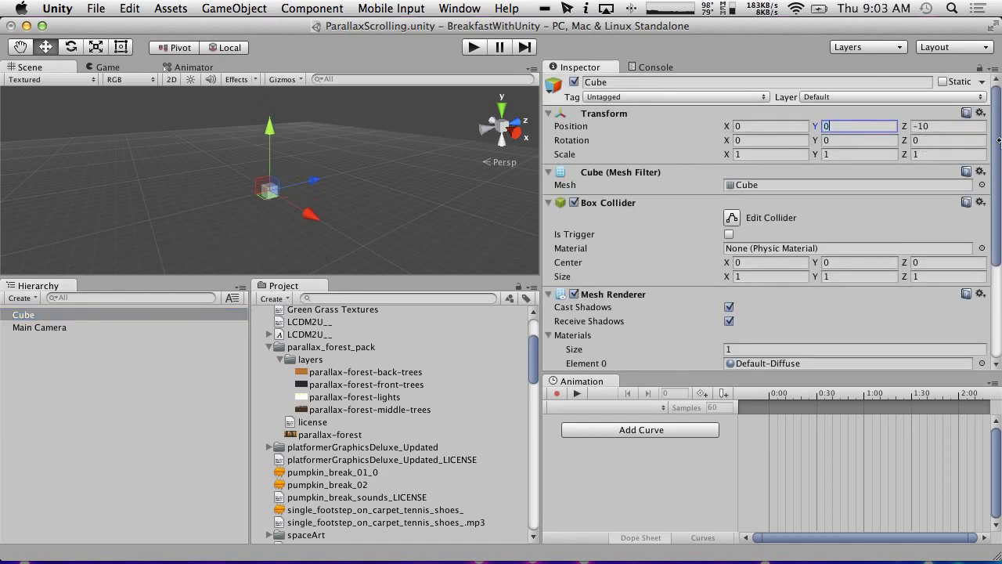
click(947, 127)
text(0)
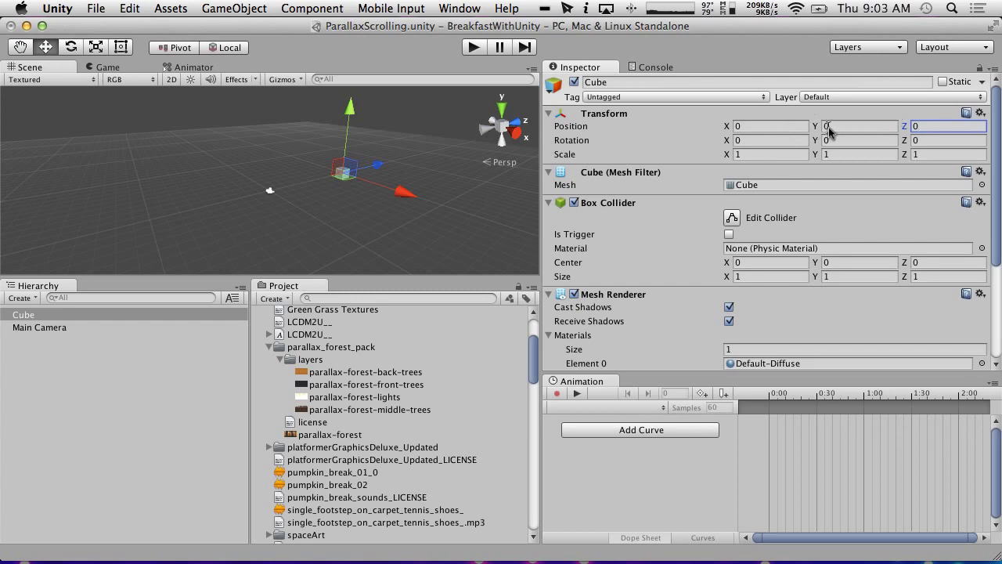
click(108, 67)
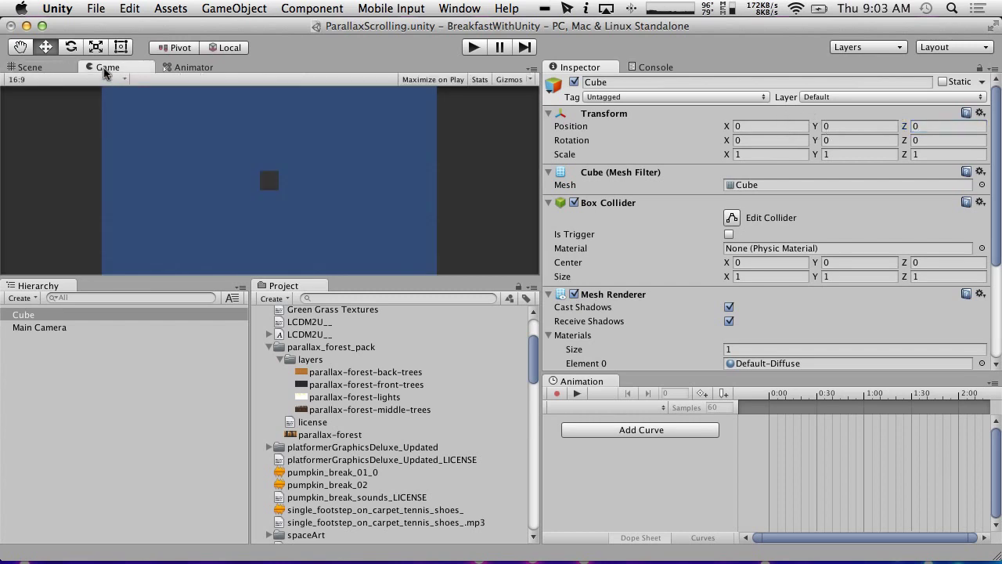
click(19, 299)
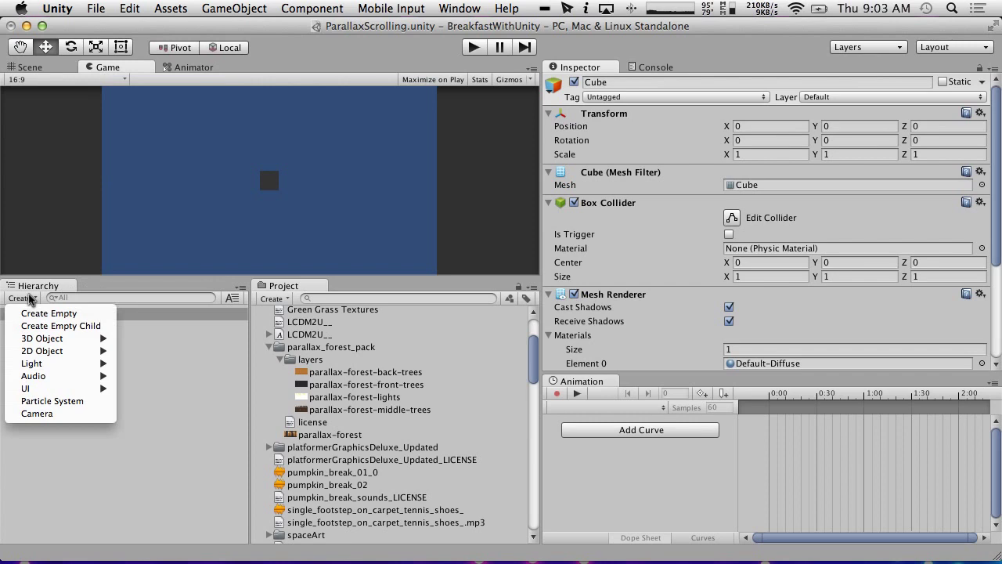
Step: Add a Directional Light, then push the Cube along Z and reset Z to 0
mouse_move(67, 364)
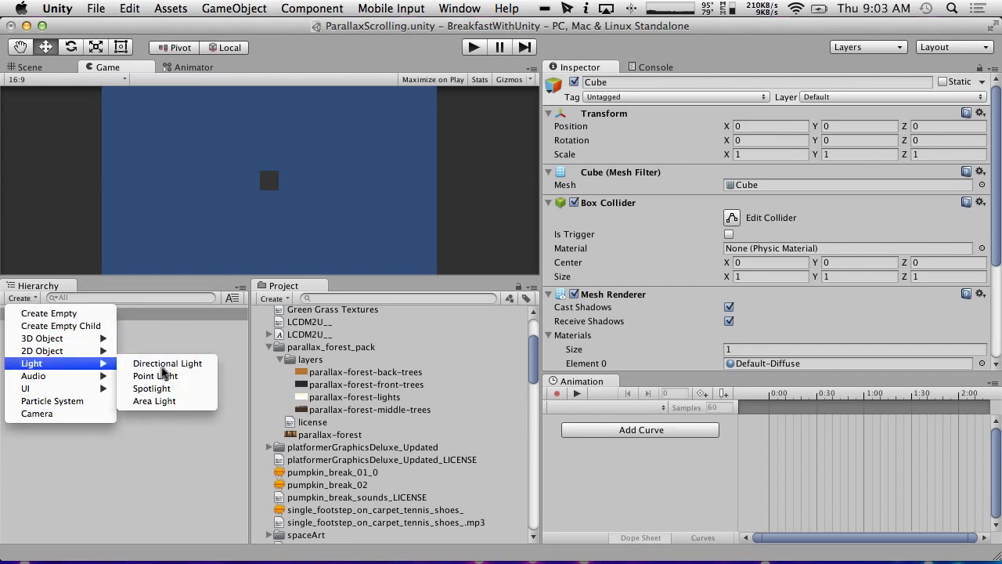
click(162, 365)
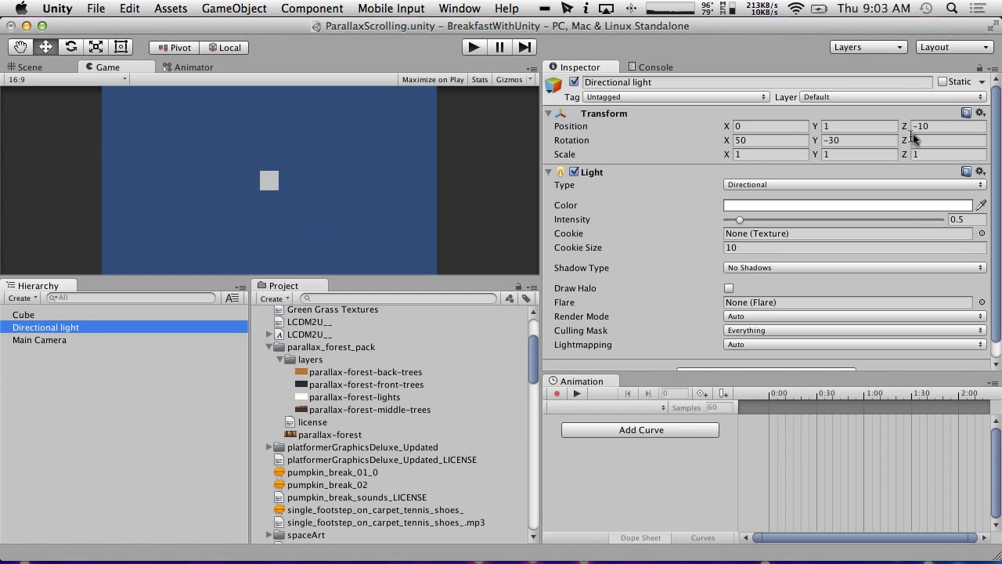
click(31, 316)
drag(907, 128, 985, 95)
click(971, 127)
text(0)
Step: Test the Cube at Y position 5 and -5, then return Y to 0
click(867, 126)
text(5)
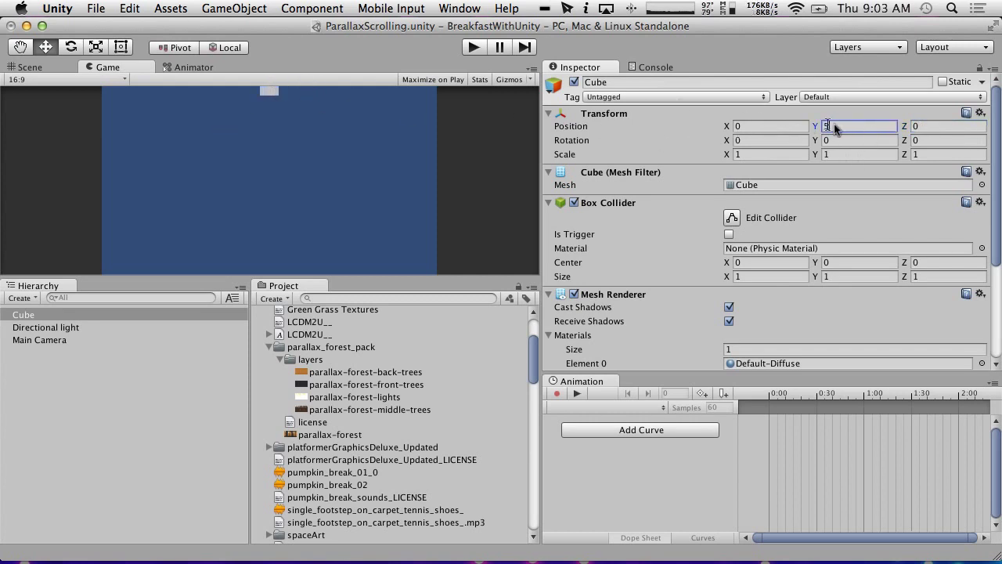
key(Left)
text(-)
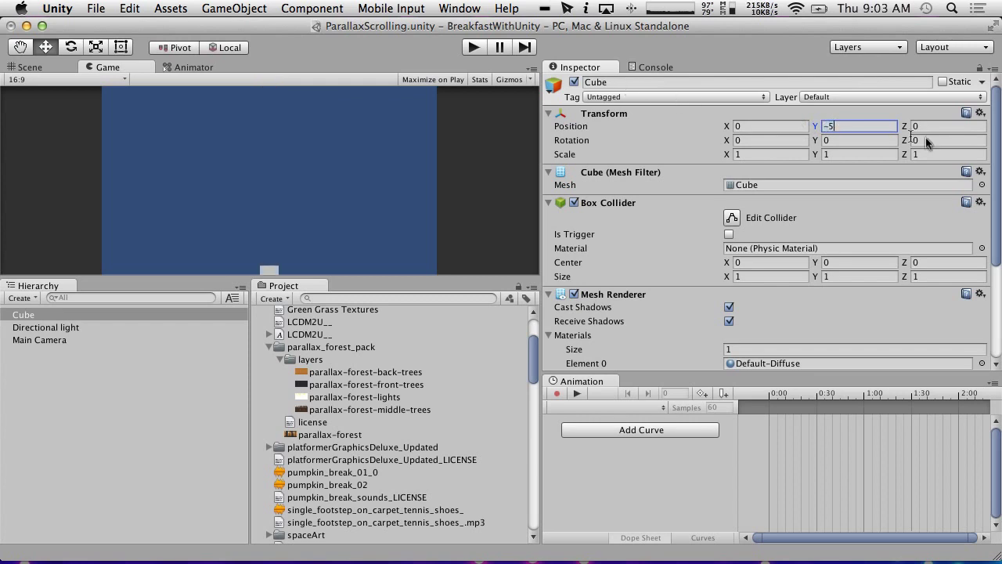
key(Return)
text(0)
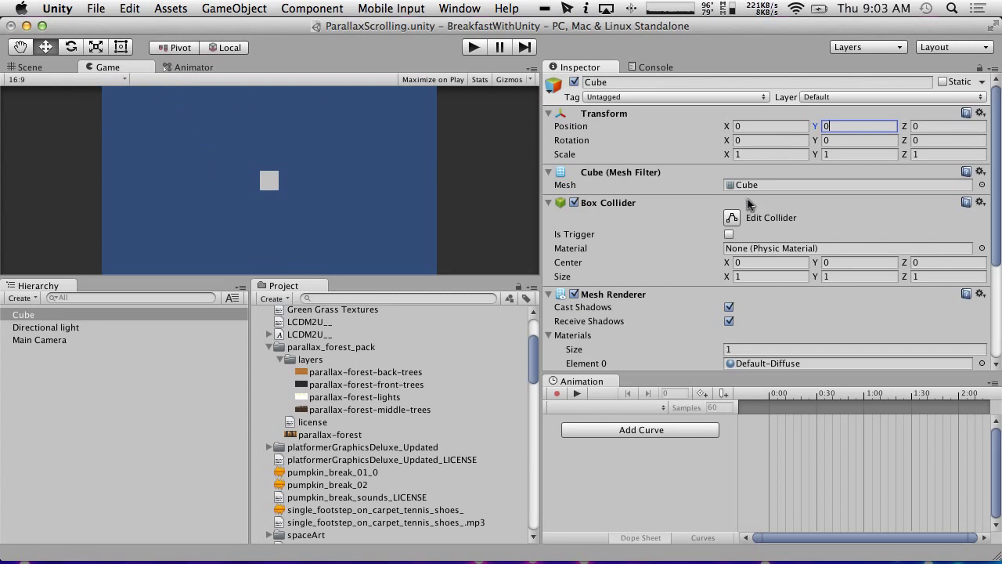
Step: Compute 16/9*5, set the Cube's X to 8.888888889, then clear the X value
key(alt+space)
text(16)
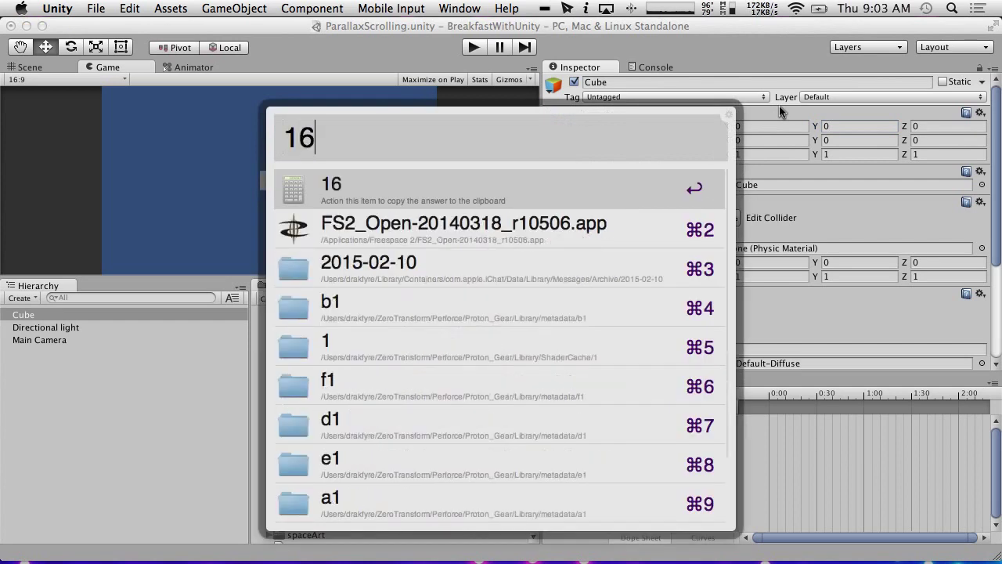
text(/9*5)
key(Return)
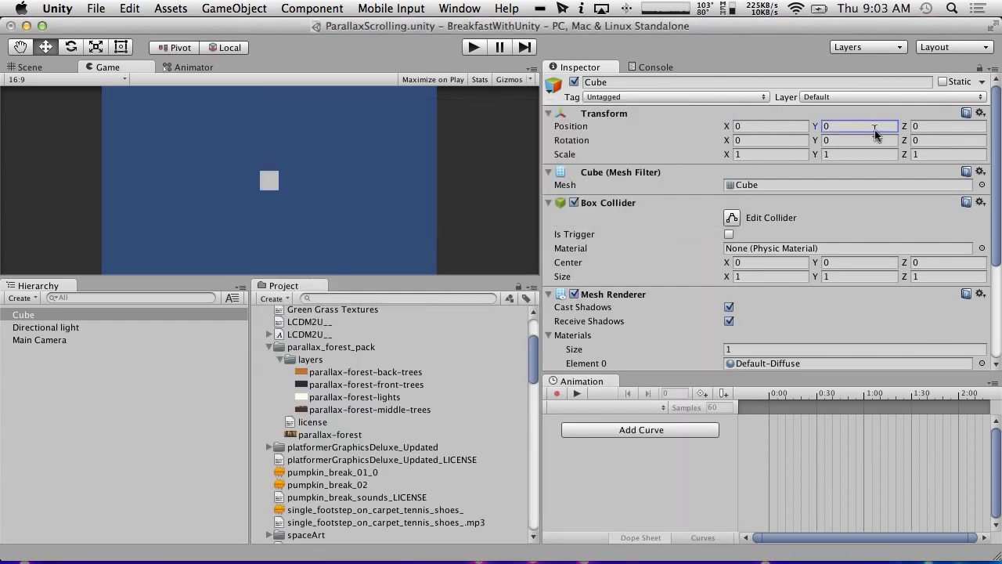
click(766, 126)
text(8.888888889)
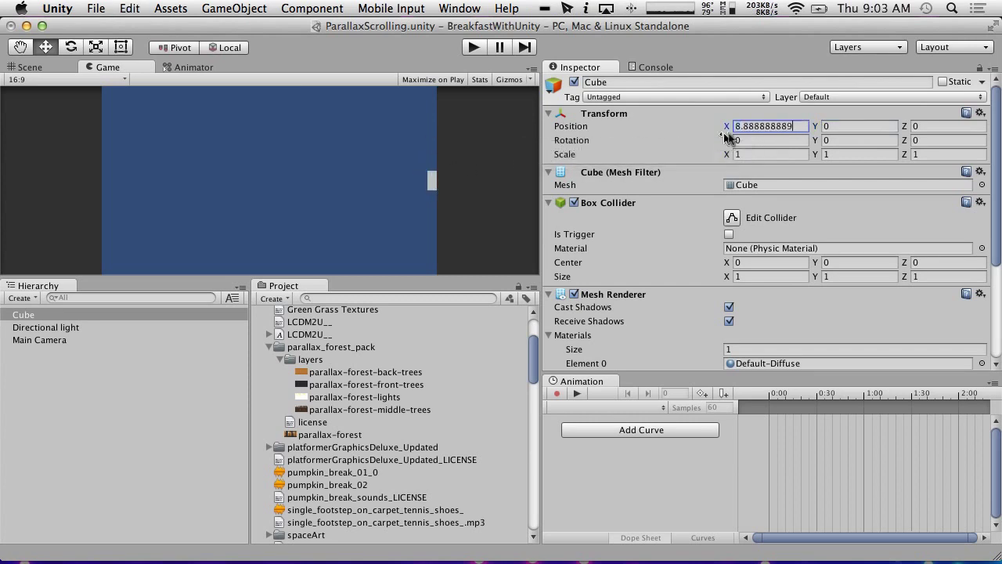
drag(797, 126, 248, 6)
key(BackSpace)
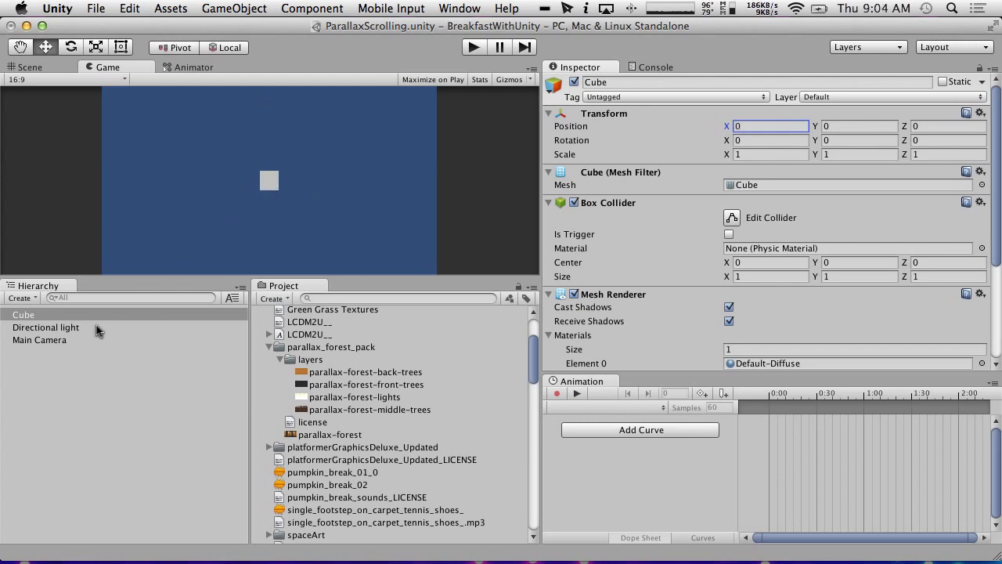
Step: Delete the test Cube from the scene
click(56, 378)
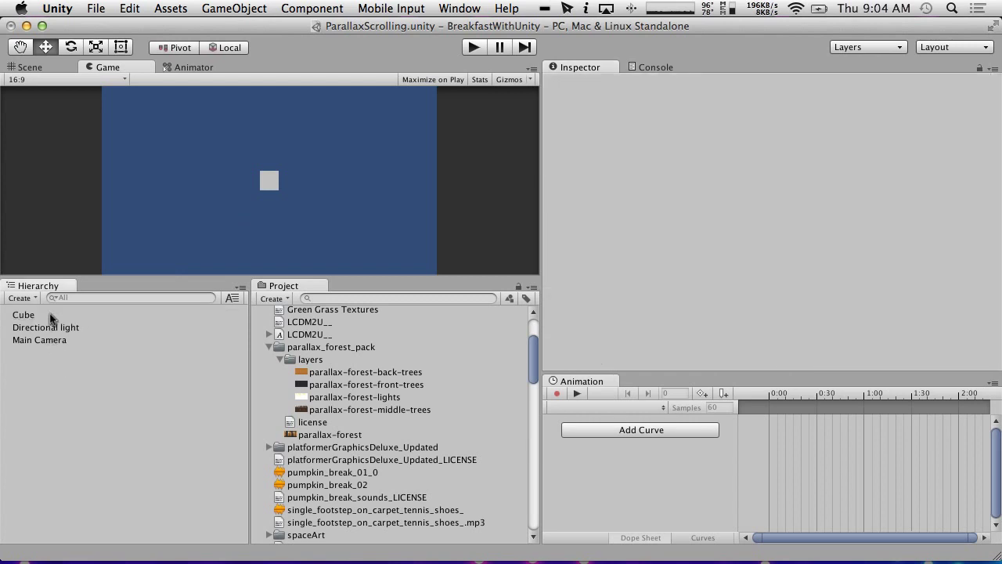
right_click(43, 315)
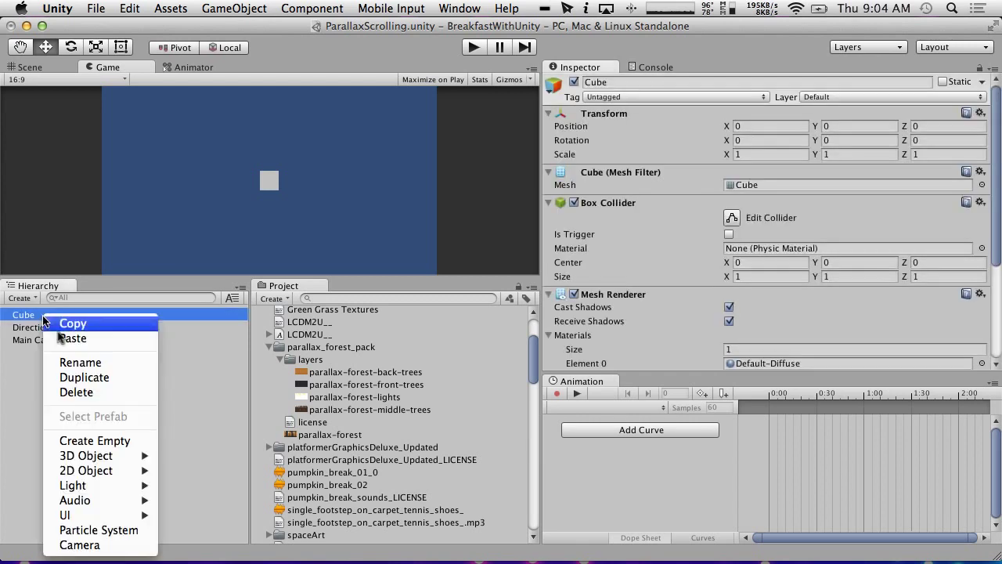
click(84, 392)
Step: Set Filter Mode to Point on the four forest layer textures and apply it
scroll(319, 440, up, 3)
click(335, 479)
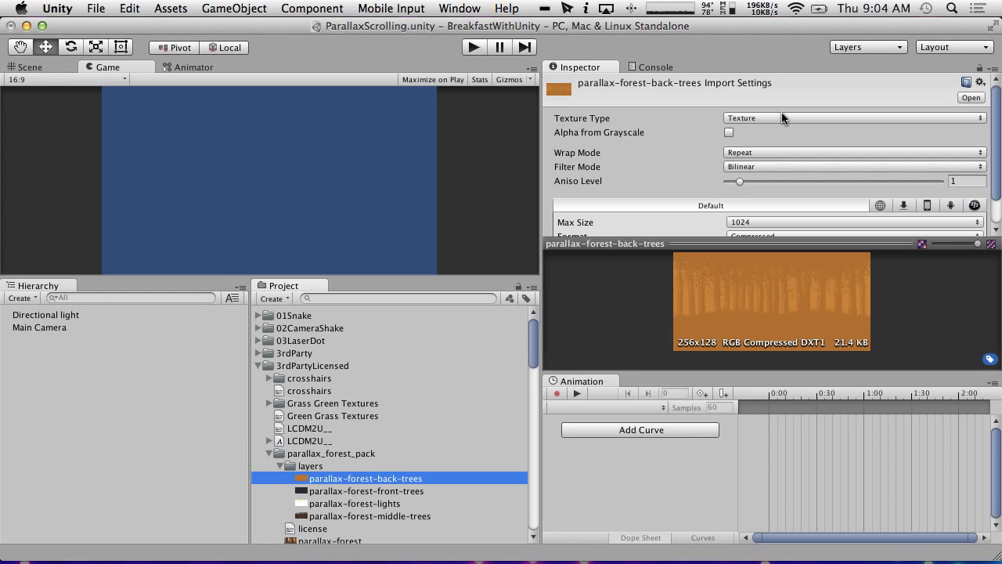
shift+click(360, 516)
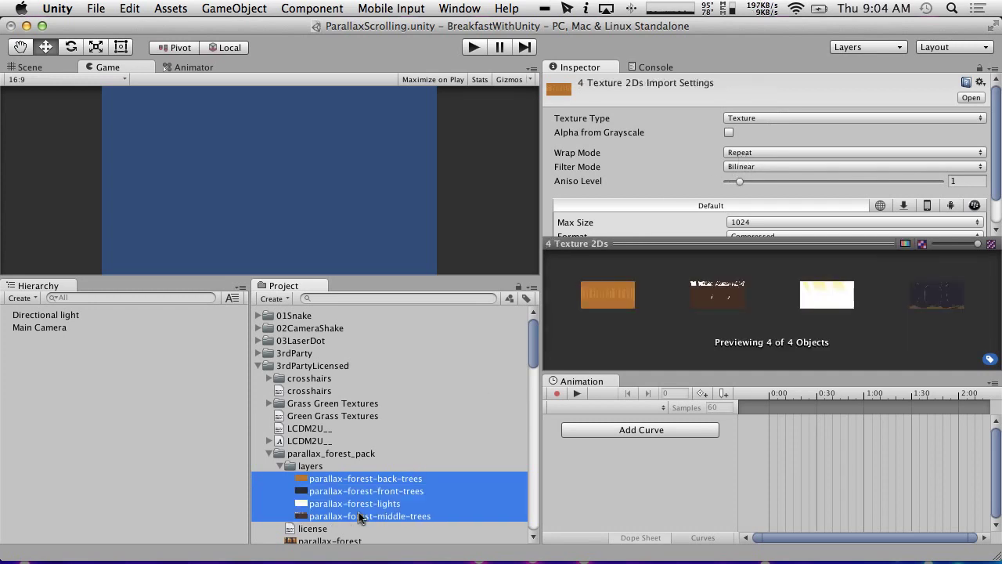
click(753, 166)
click(754, 166)
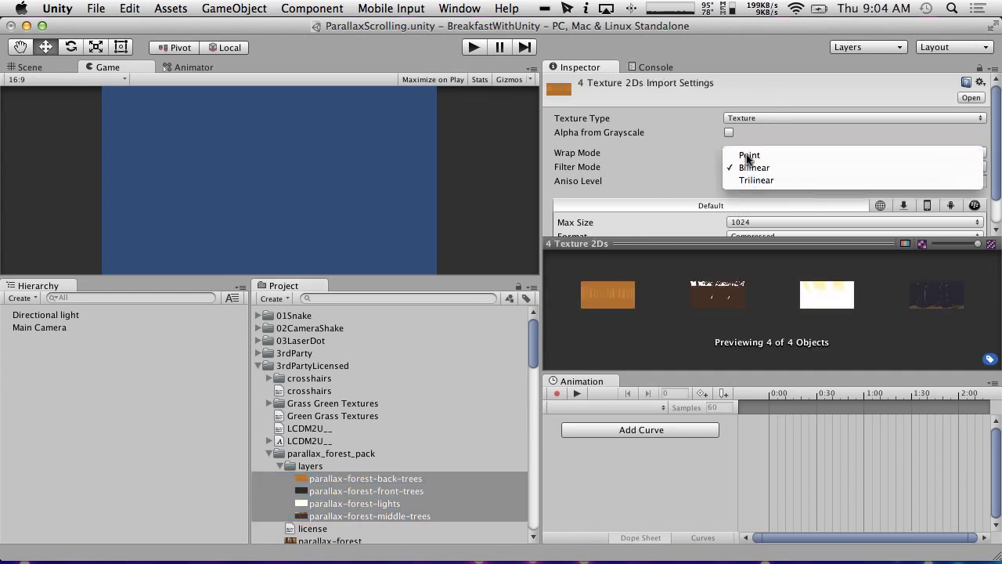
click(748, 155)
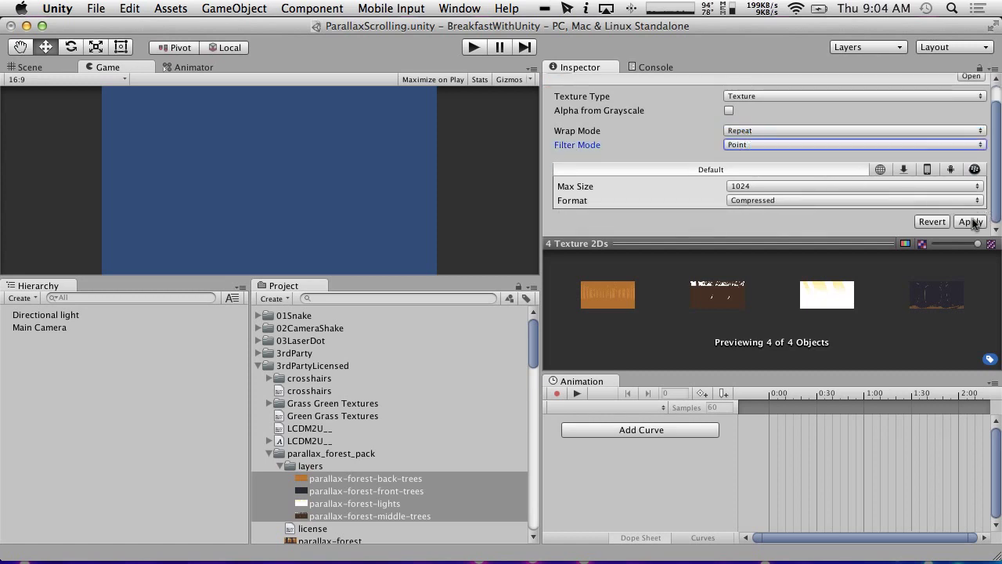
click(971, 222)
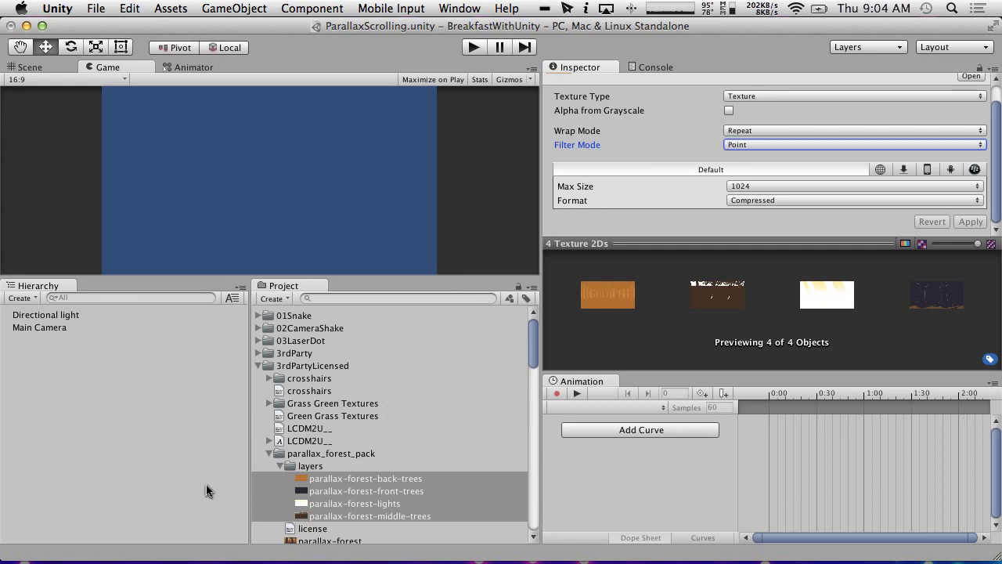
click(22, 329)
click(31, 357)
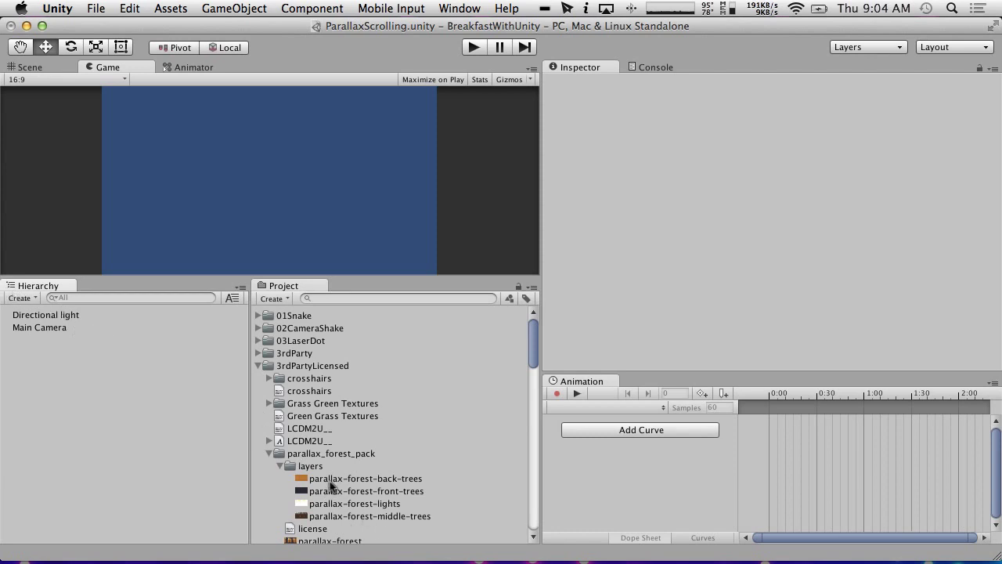
Step: Create a new material named Layer1 in the 65ParallaxScrolling folder
scroll(330, 485, down, 10)
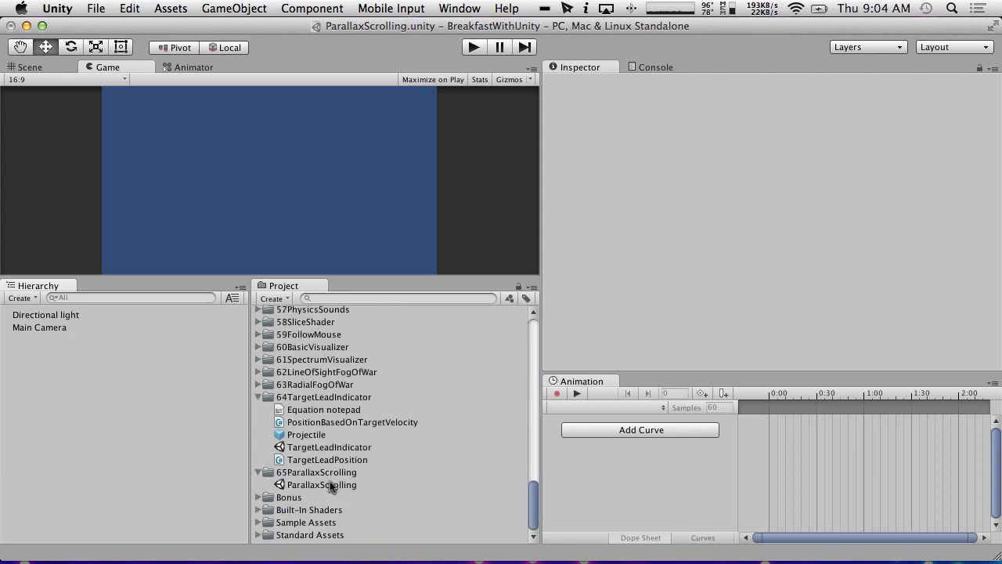
click(291, 471)
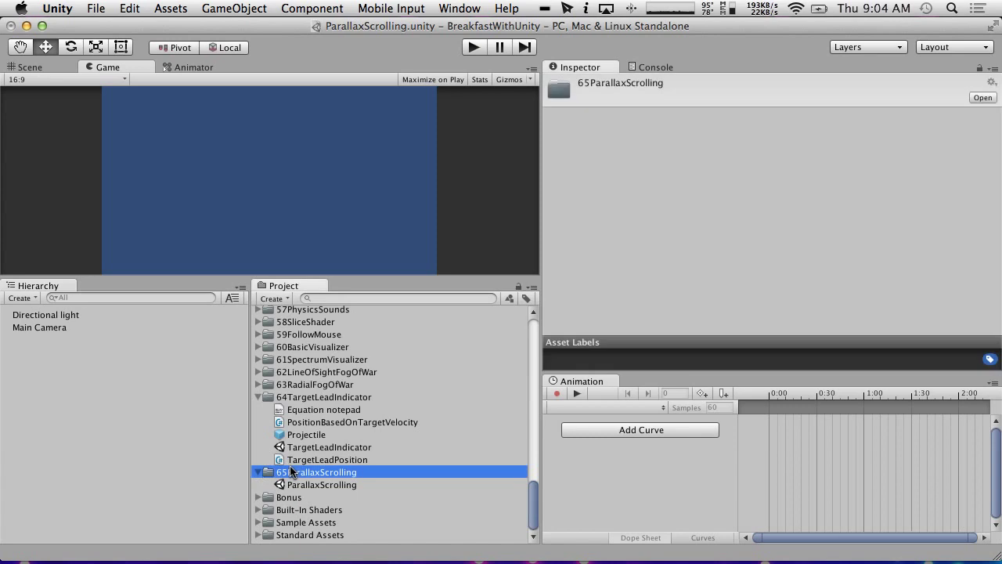
click(277, 300)
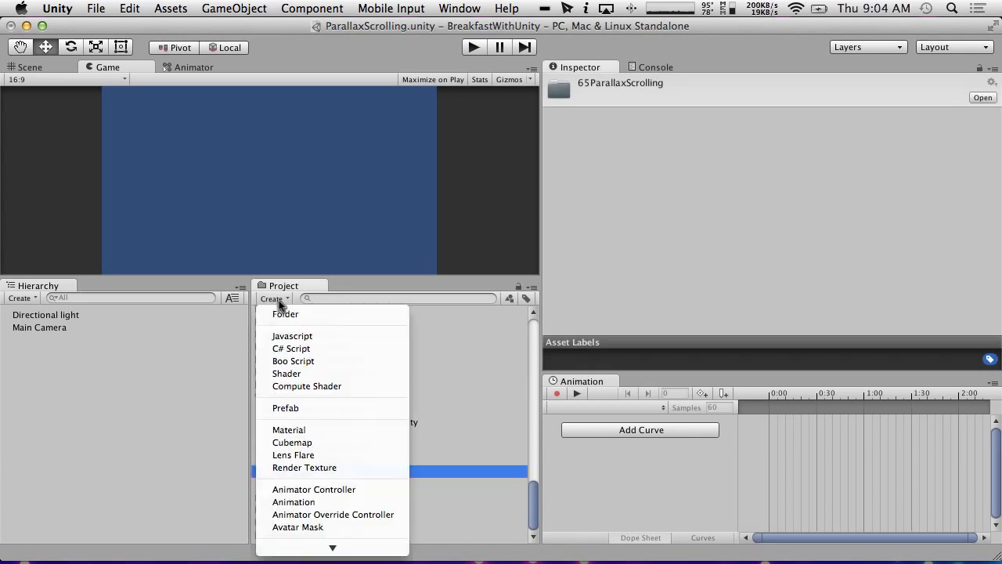
click(289, 430)
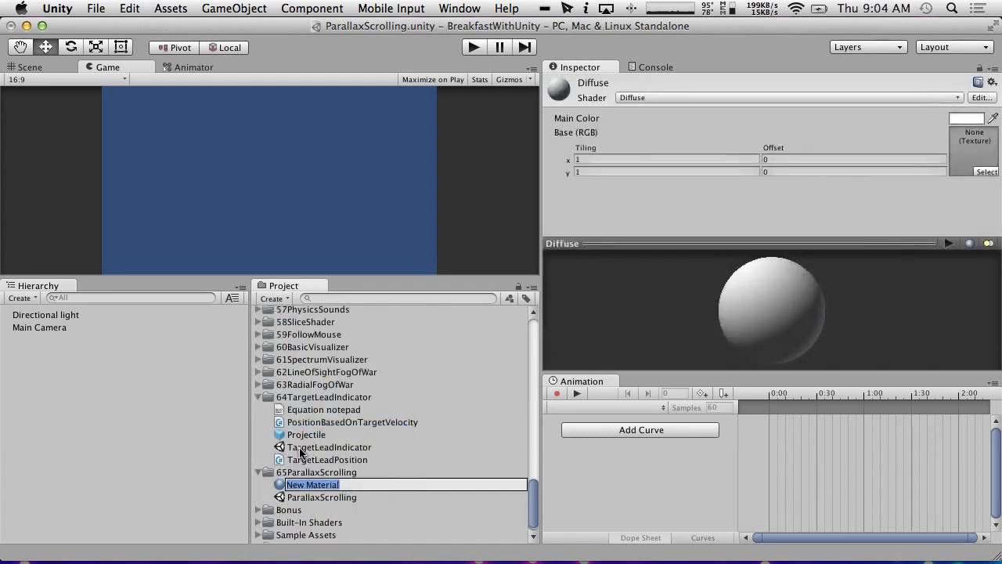
text(Pa)
key(Return)
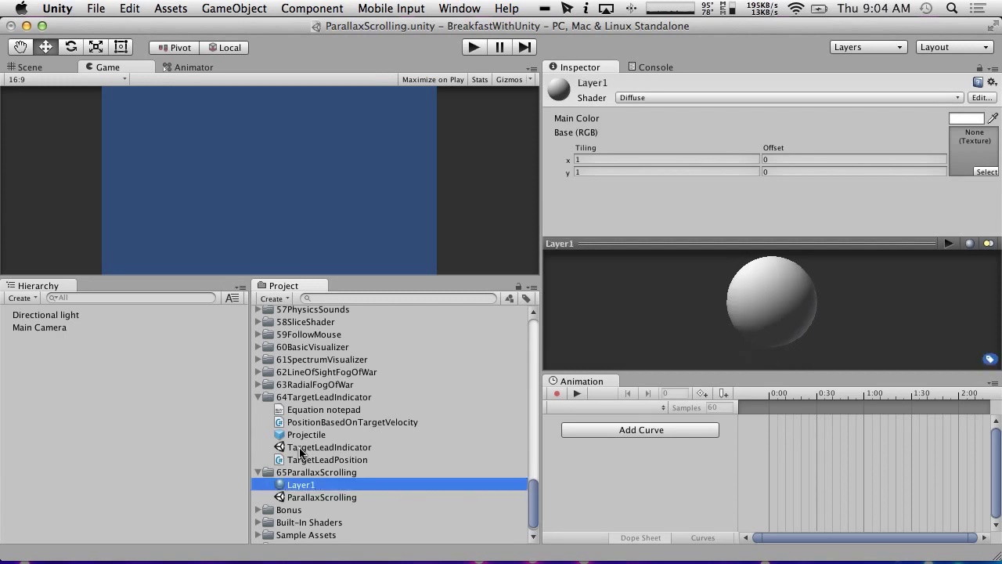
Step: Drag parallax-forest-back-trees onto Layer1's Base (RGB) texture slot
scroll(304, 431, up, 15)
scroll(328, 419, down, 3)
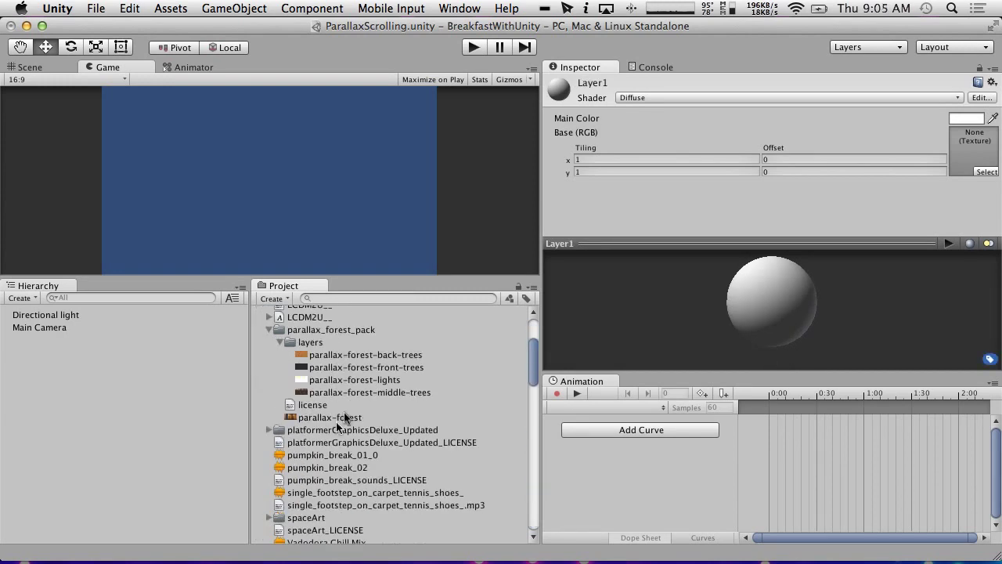
drag(339, 355, 966, 158)
key(ctrl+Right)
key(ctrl+Right)
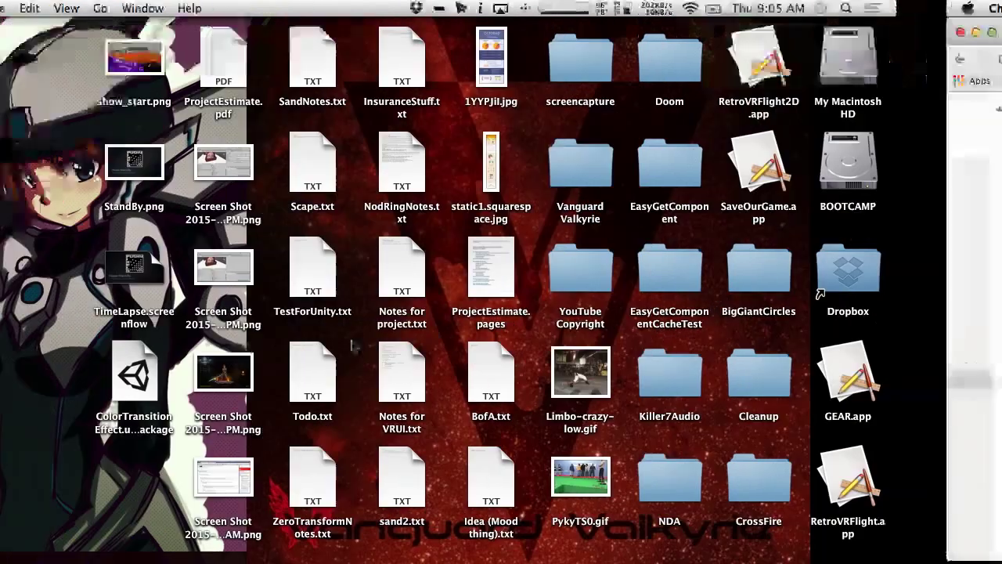
scroll(292, 191, up, 10)
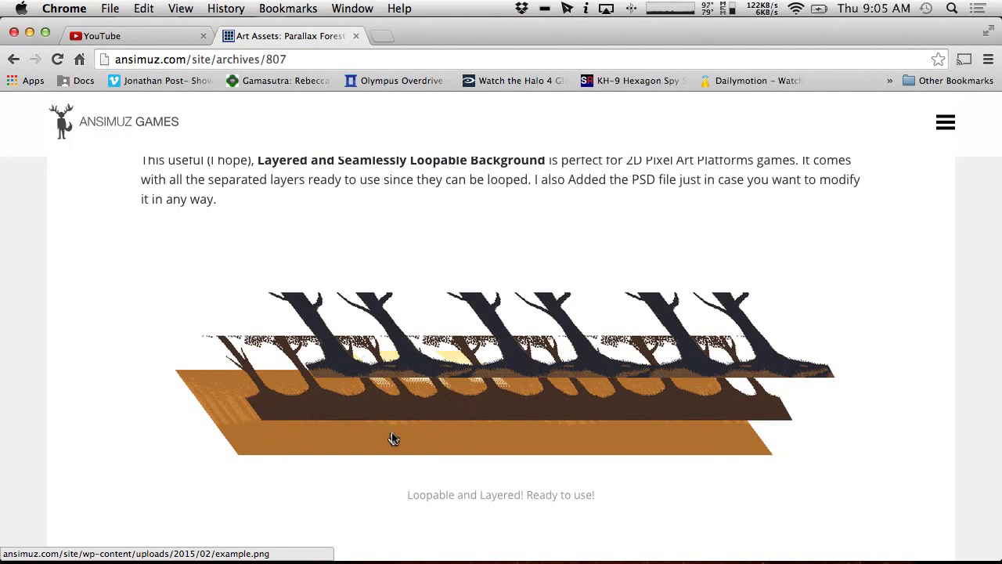
key(ctrl+Left)
key(ctrl+Left)
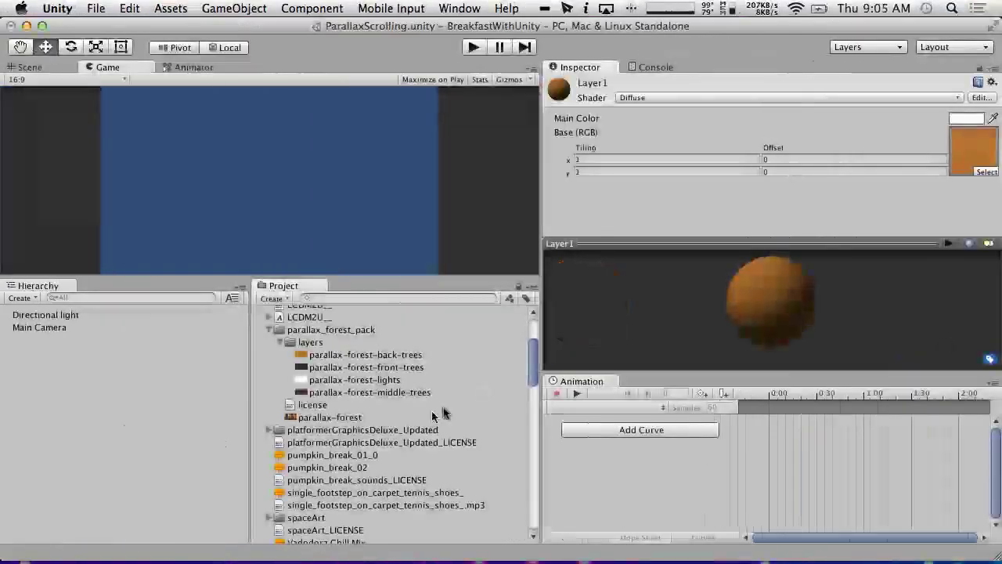
Step: Put the parallax-forest-front-trees texture on Layer1's Base (RGB) slot
click(388, 368)
drag(388, 374, 929, 92)
click(298, 473)
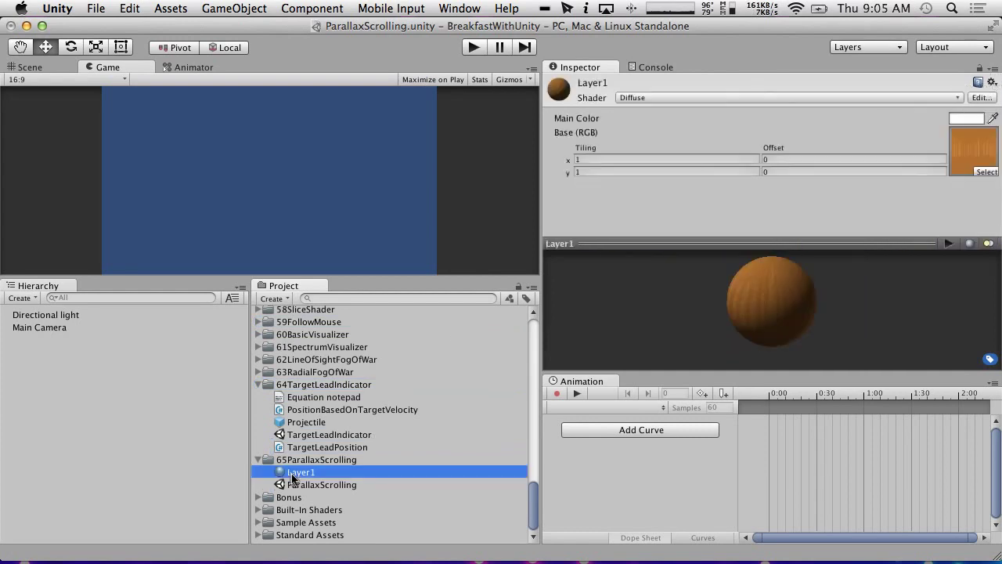
scroll(302, 445, up, 10)
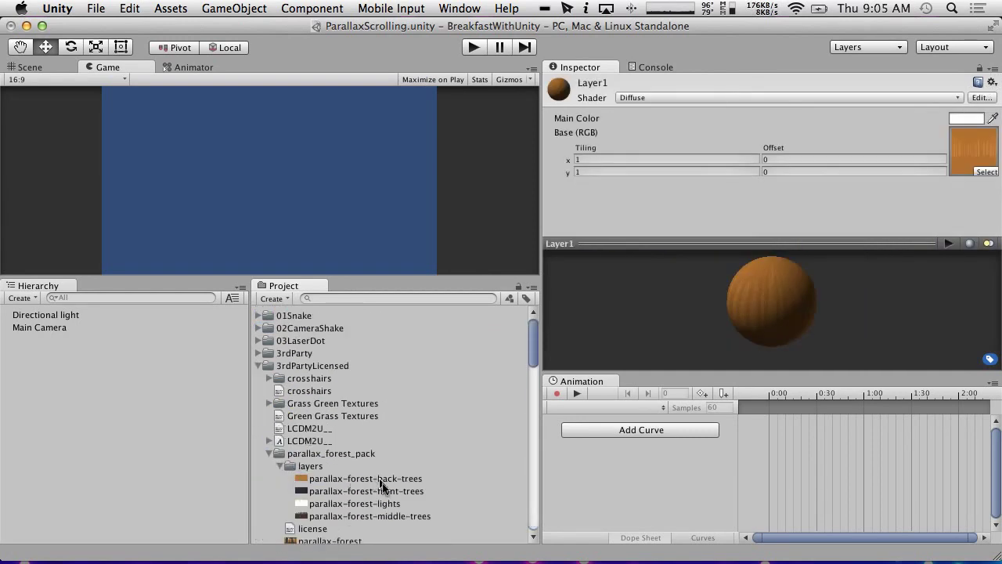
drag(348, 490, 985, 150)
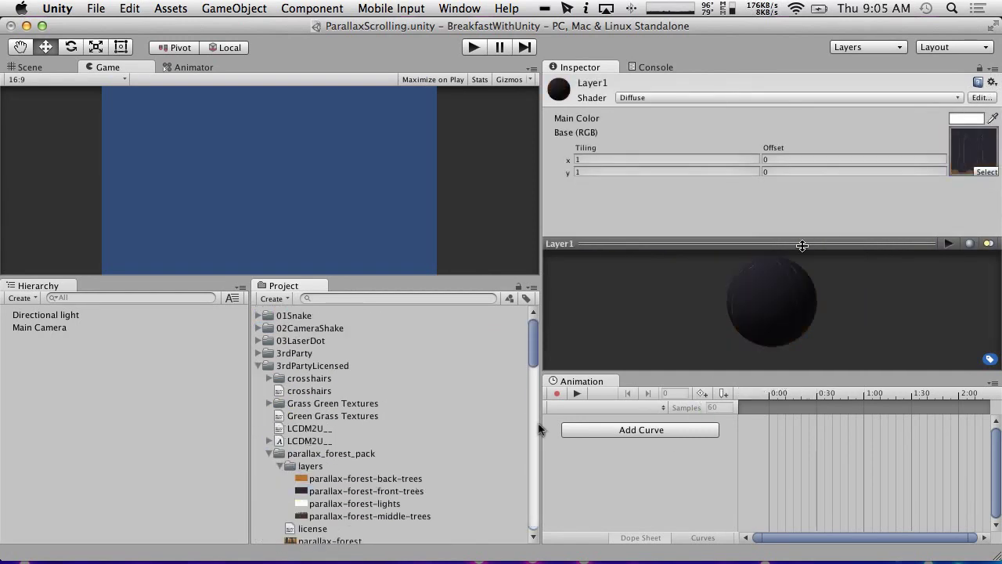
Step: Duplicate Layer1 three times with Cmd+D, saving assets, to make Layer2, Layer3 and Layer4
scroll(338, 422, down, 10)
scroll(336, 413, down, 6)
click(302, 472)
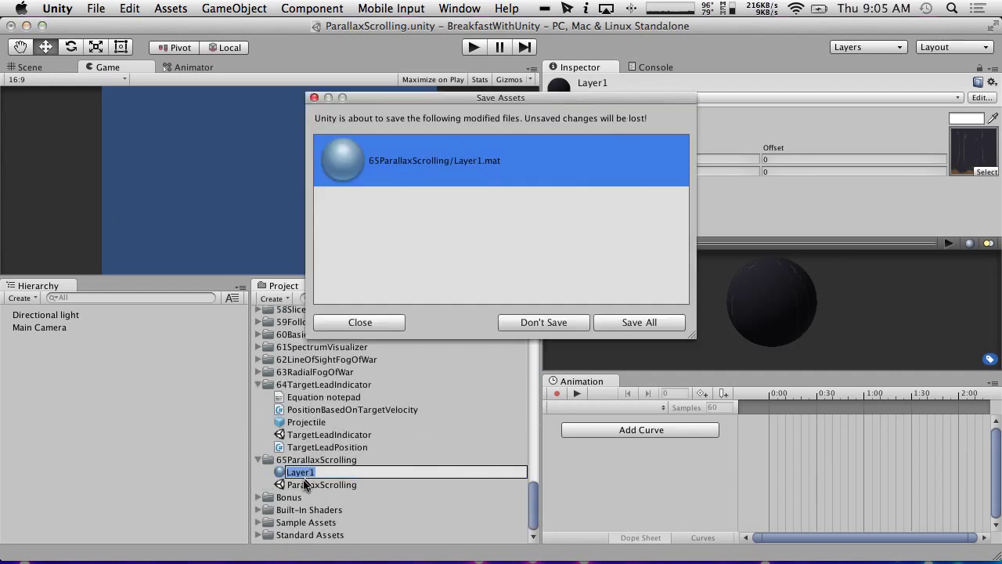
click(396, 322)
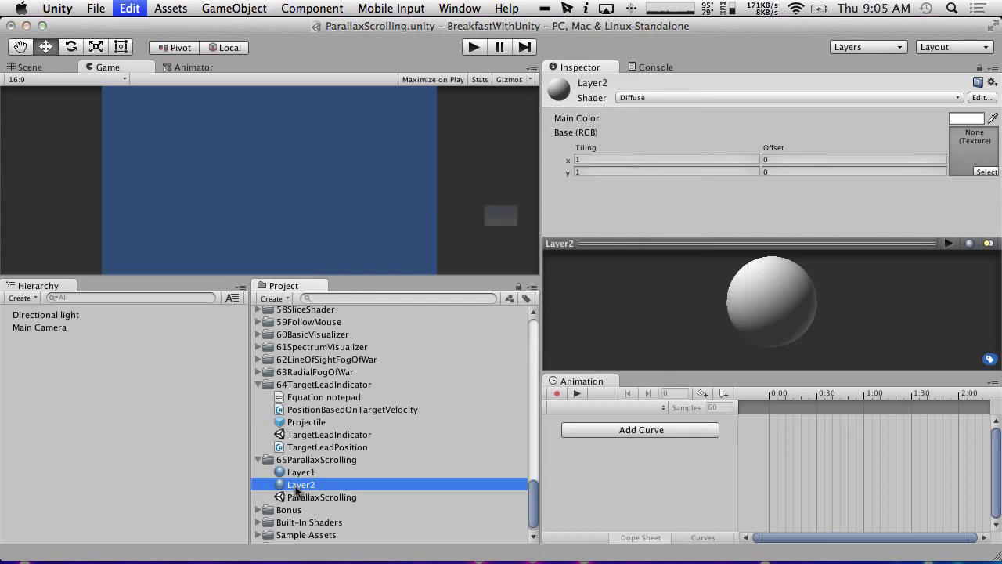
key(super+d)
click(664, 327)
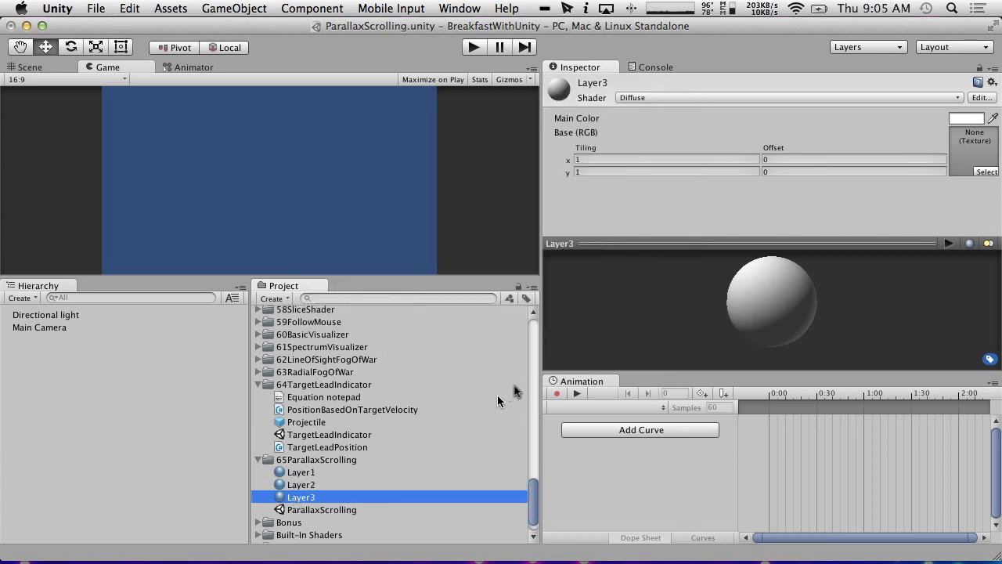
key(super+d)
click(643, 321)
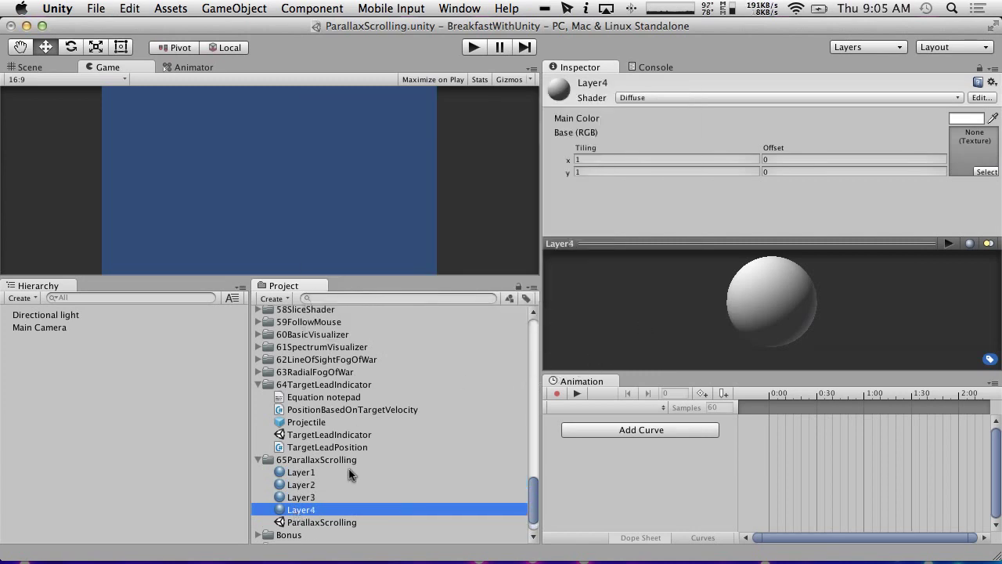
Step: Select Layer2 and check the forest preview in the browser before returning to Unity
click(311, 497)
click(309, 485)
scroll(309, 487, up, 15)
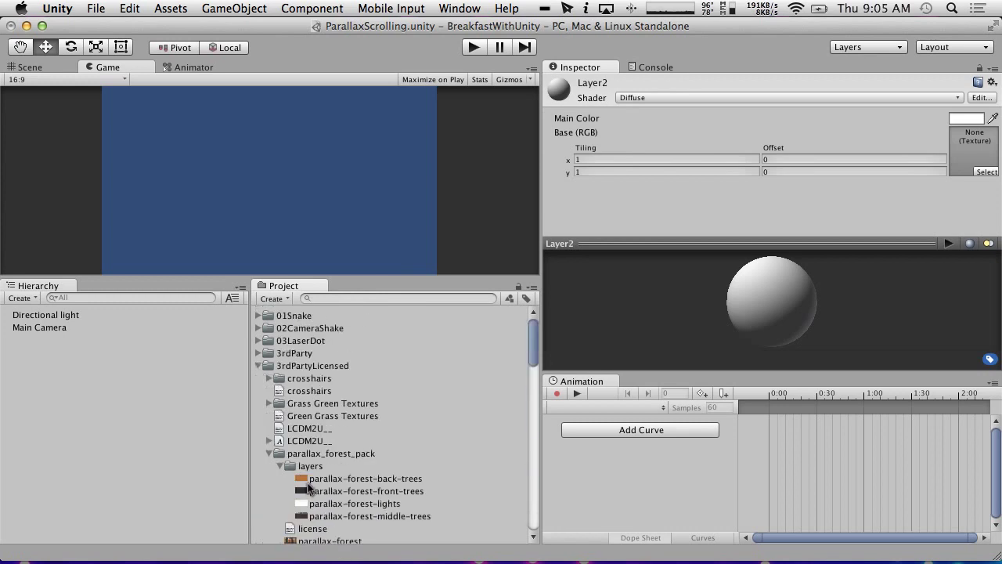
key(ctrl+Right)
key(ctrl+Right)
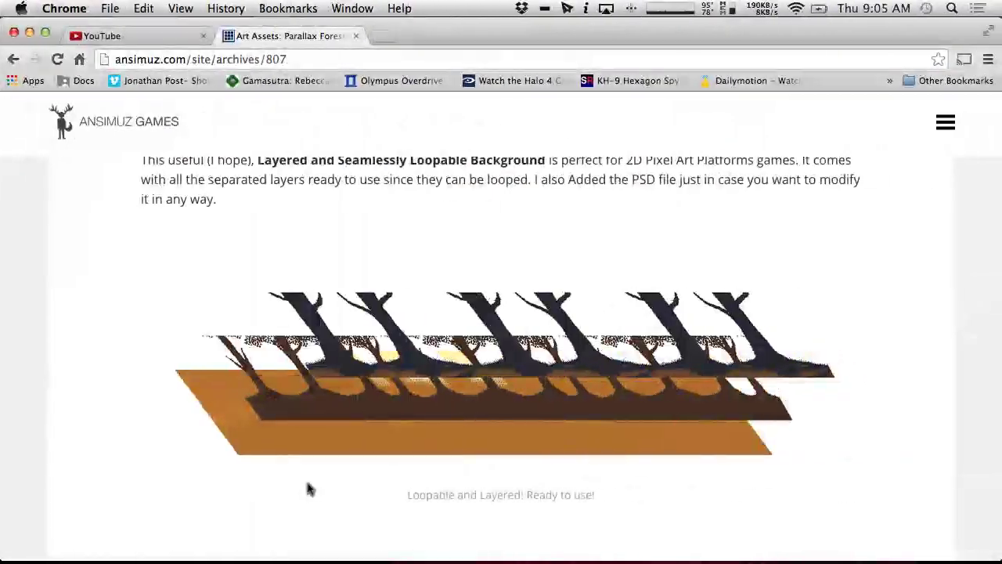
key(ctrl+Left)
key(ctrl+Left)
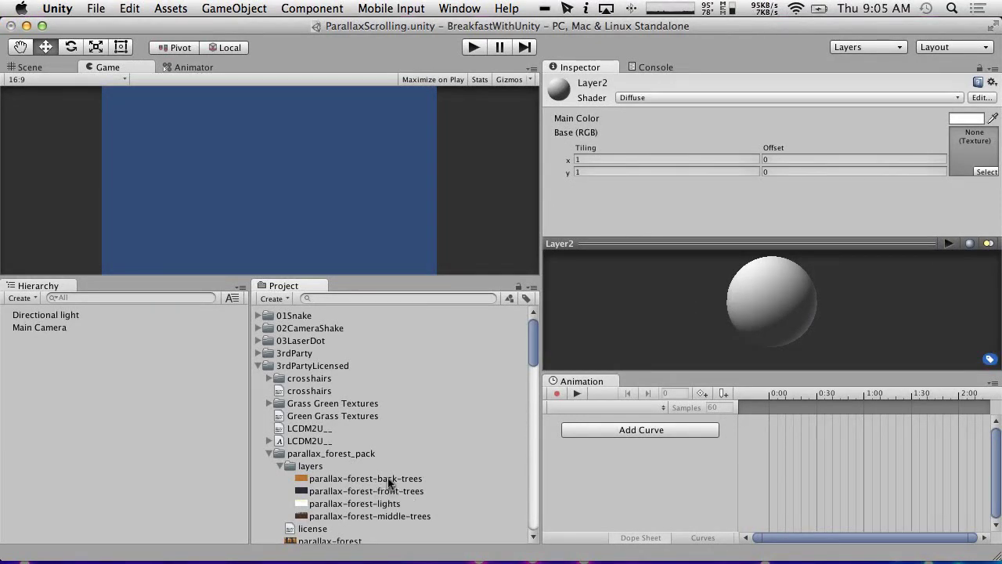
Step: Apply the parallax-forest-back-trees texture to the Layer4 material's Base (RGB) slot
drag(388, 477, 326, 470)
scroll(390, 486, down, 10)
scroll(390, 486, up, 10)
scroll(389, 486, down, 10)
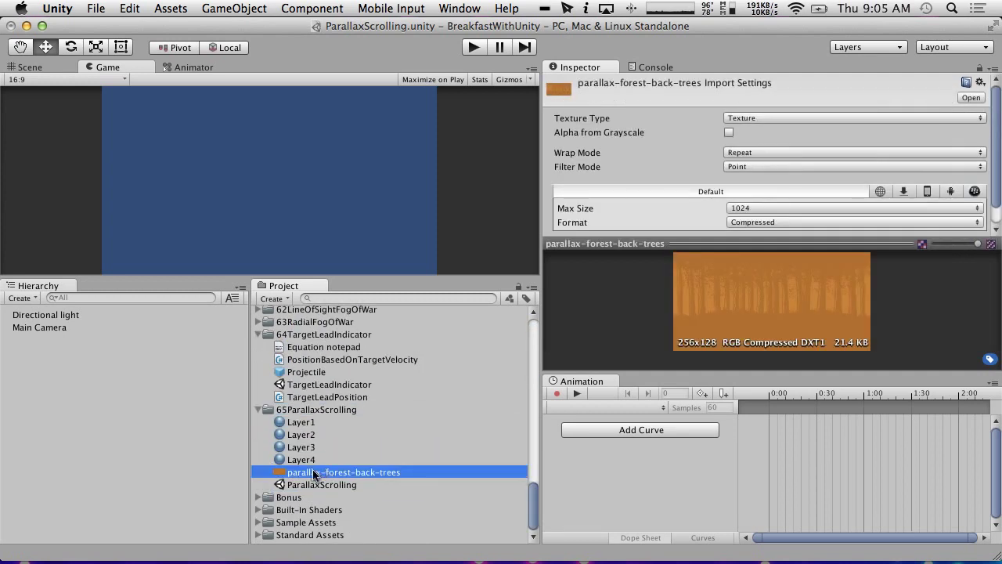
key(Up)
key(Up)
key(Up)
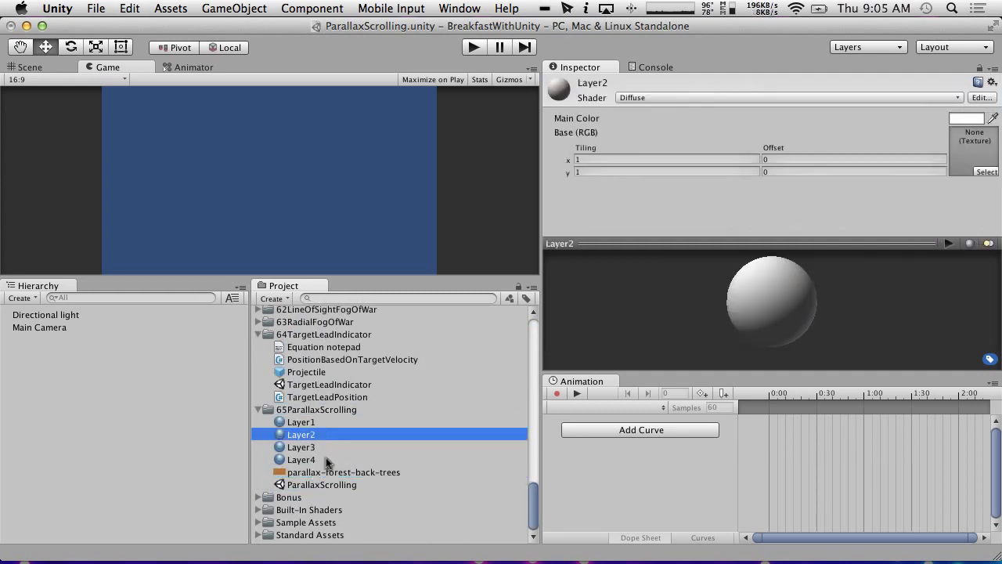
mouse_move(332, 472)
mouse_down()
mouse_move(350, 416)
mouse_move(325, 466)
mouse_up()
scroll(350, 416, up, 10)
scroll(367, 520, down, 15)
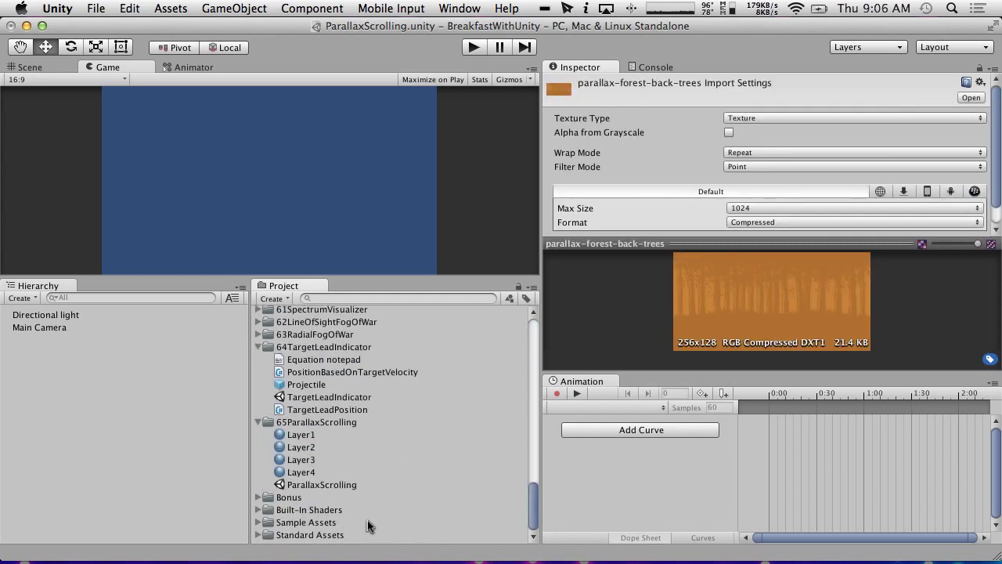
click(301, 472)
scroll(302, 474, up, 20)
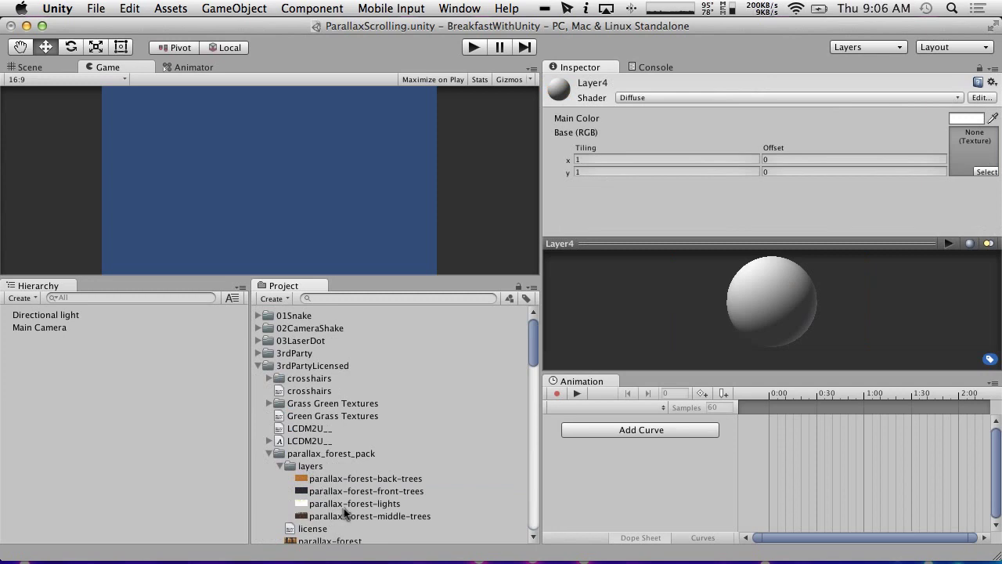
drag(392, 479, 962, 147)
scroll(364, 450, down, 15)
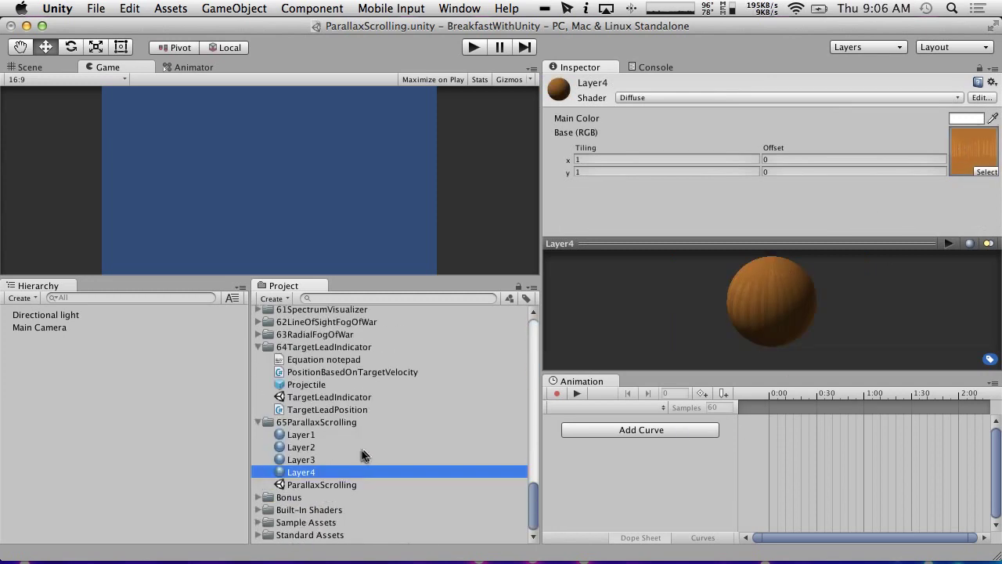
Step: Apply the parallax-forest-middle-trees texture to the Layer2 material
click(356, 447)
scroll(421, 424, down, 10)
scroll(421, 425, up, 20)
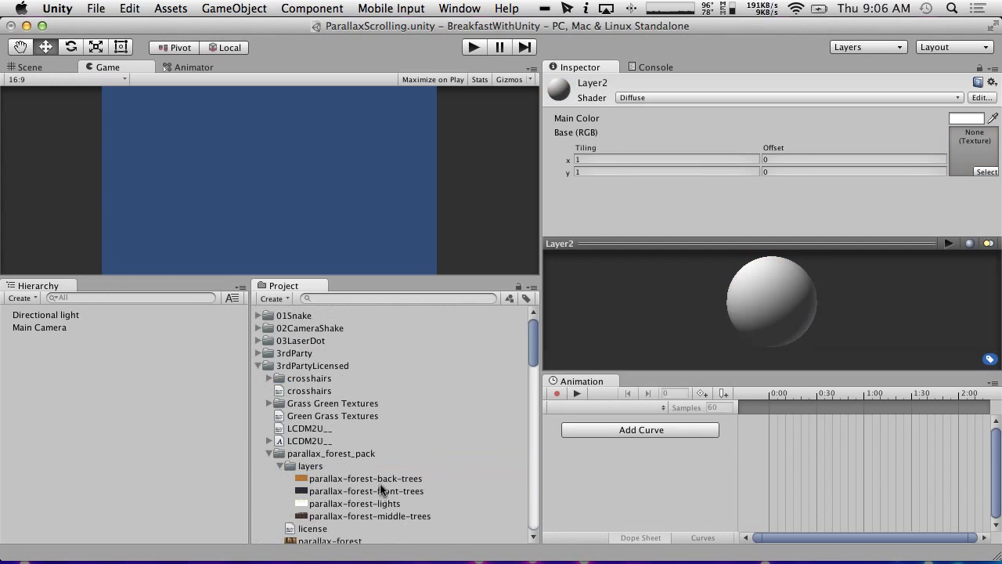
click(399, 516)
drag(400, 517, 973, 151)
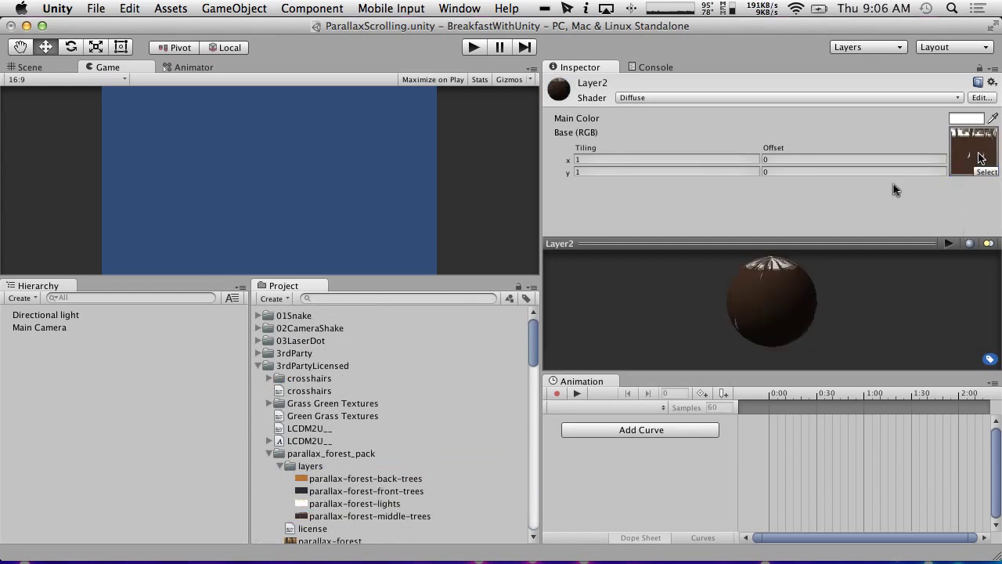
scroll(367, 496, down, 20)
Step: Apply the parallax-forest-lights texture to the Layer3 material
click(310, 460)
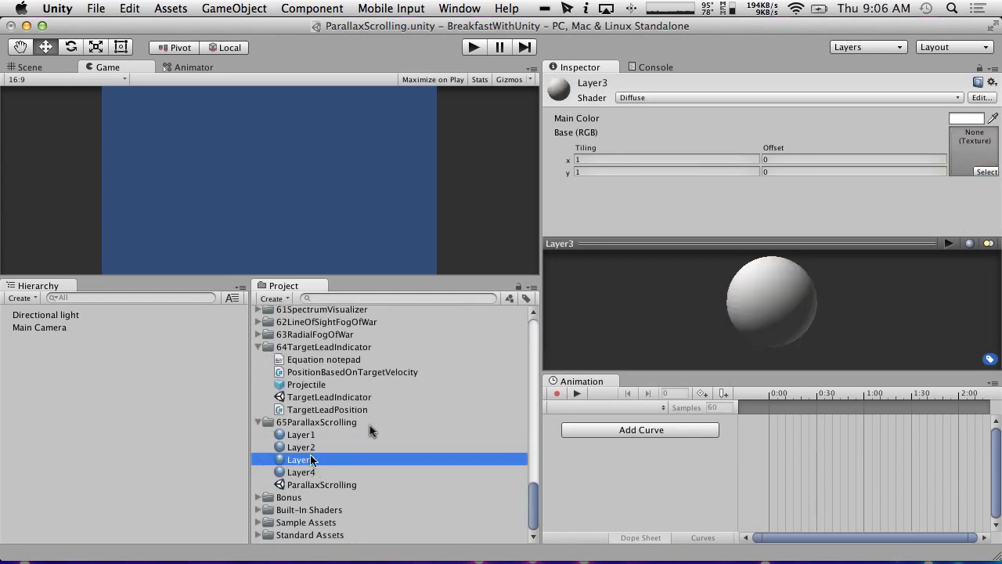
scroll(357, 403, up, 8)
scroll(357, 404, up, 20)
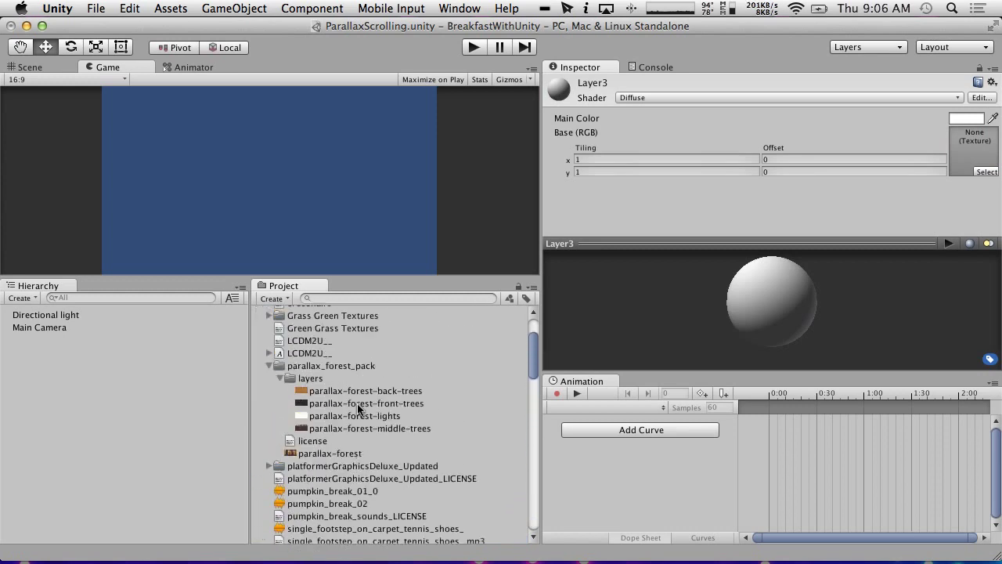
drag(355, 503, 975, 160)
Step: Select the front-trees, lights and middle-trees textures together in the Project panel
click(355, 479)
shift+click(354, 516)
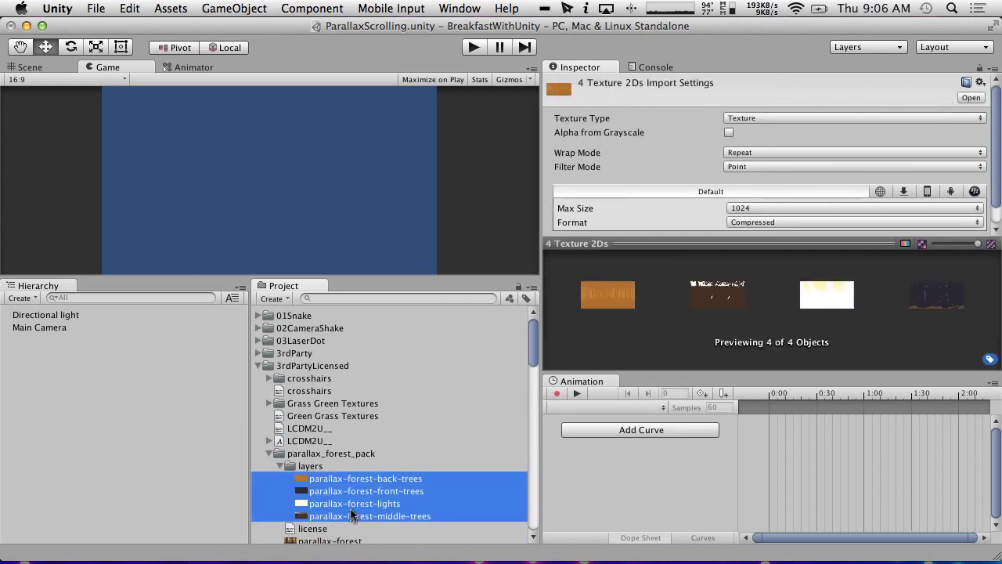
click(419, 503)
click(394, 478)
click(389, 492)
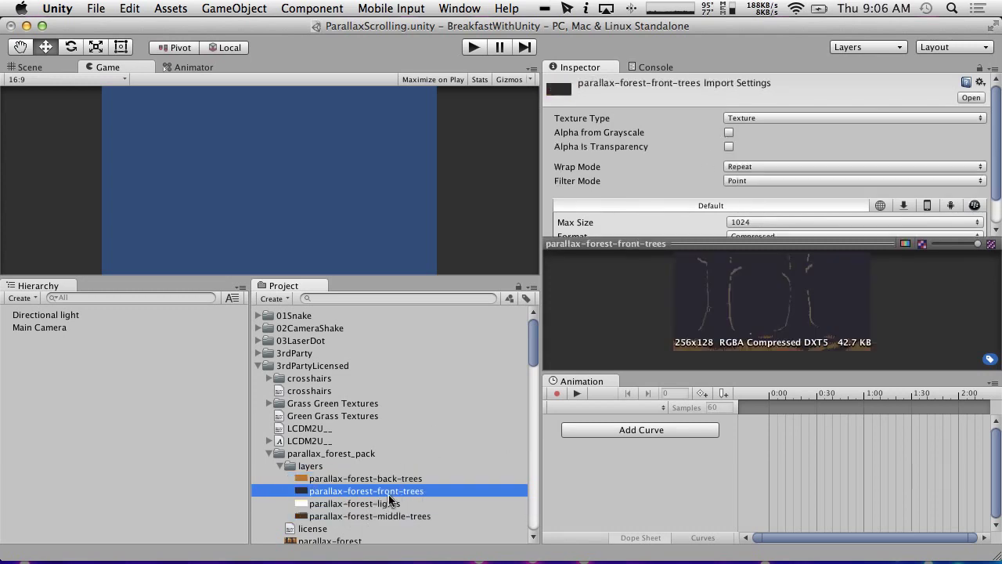
key(Down)
key(Down)
key(Up)
key(Up)
shift+click(397, 516)
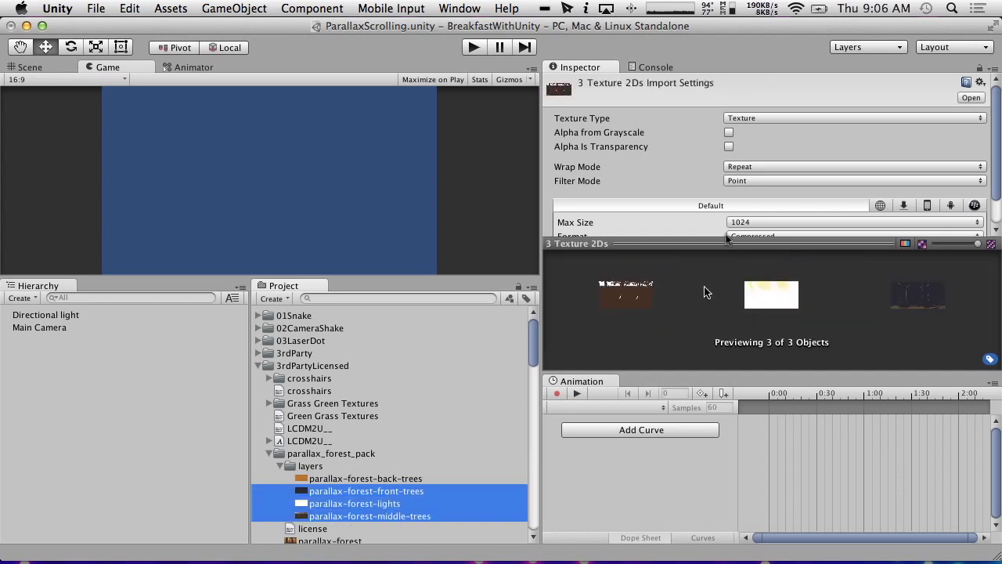
Step: Enable Alpha Is Transparency on the three textures and apply the import settings
click(729, 146)
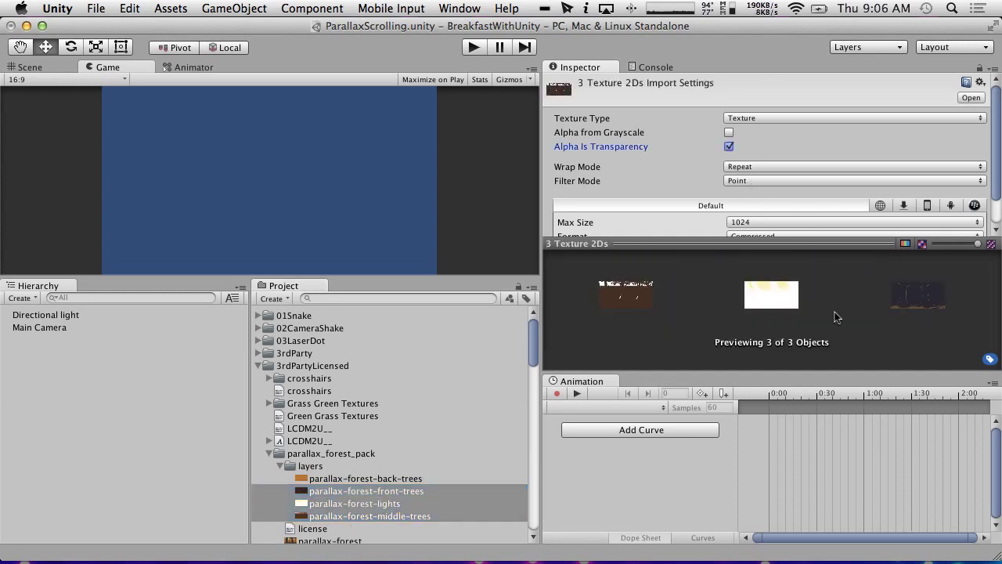
scroll(861, 147, down, 2)
click(971, 222)
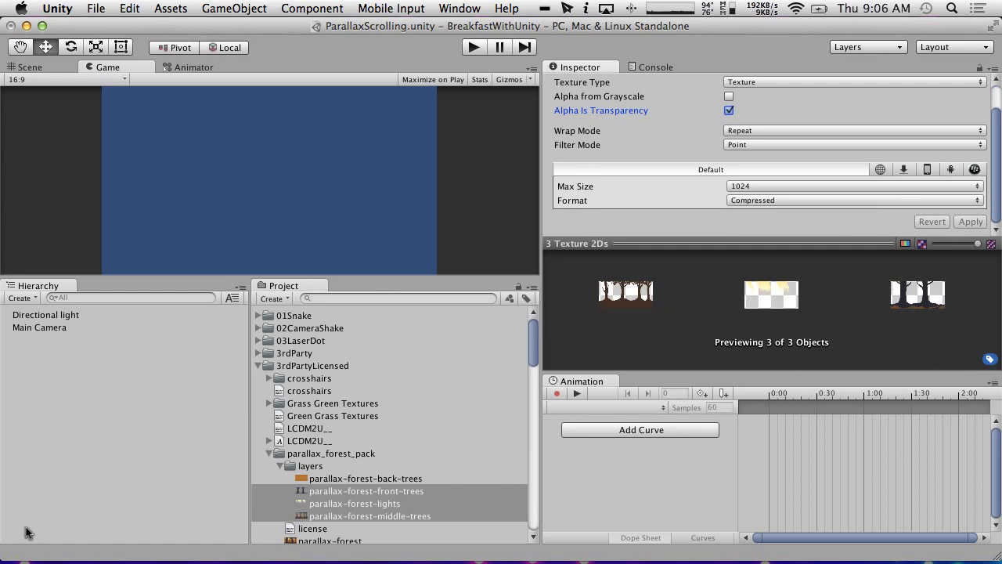
scroll(353, 455, down, 15)
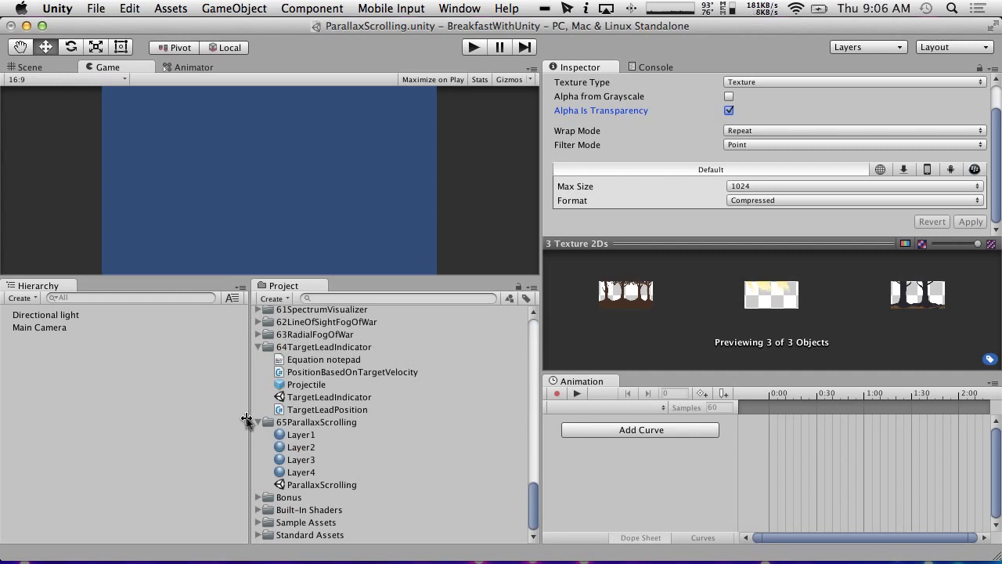
Step: Create a Quad, set its Position Y and Z to 0, and frame it in the Scene view
click(35, 301)
mouse_move(65, 336)
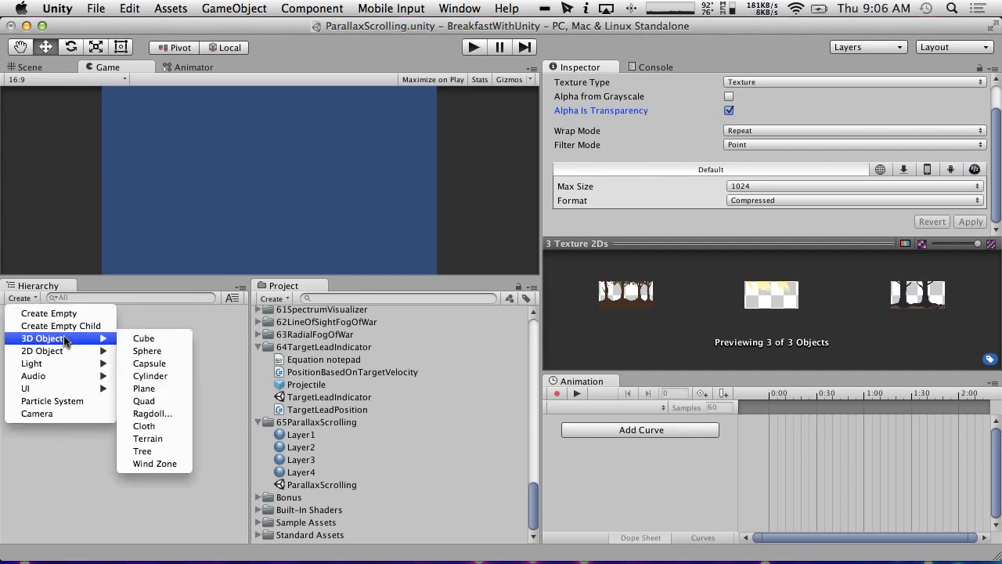
click(146, 400)
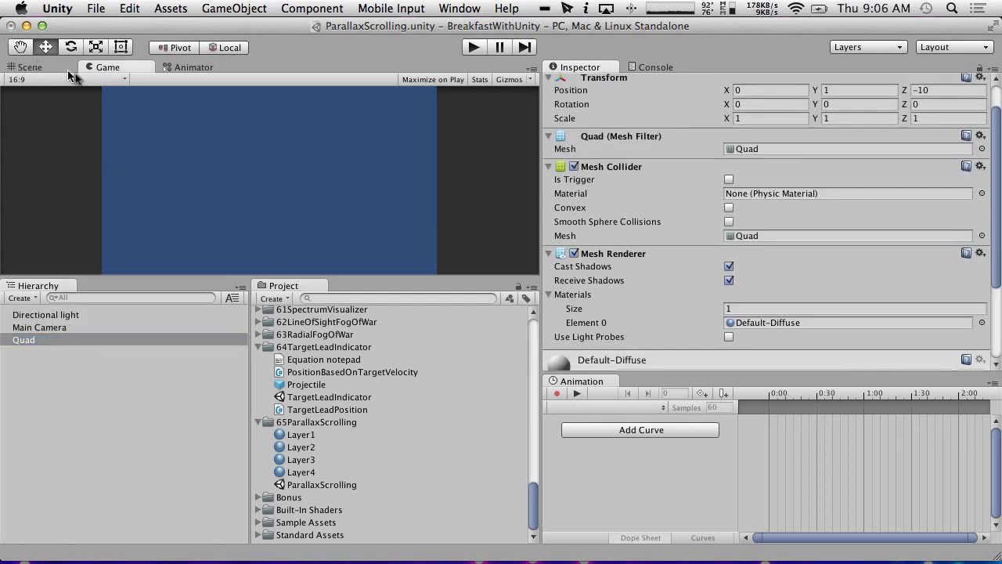
click(31, 68)
scroll(257, 201, up, 3)
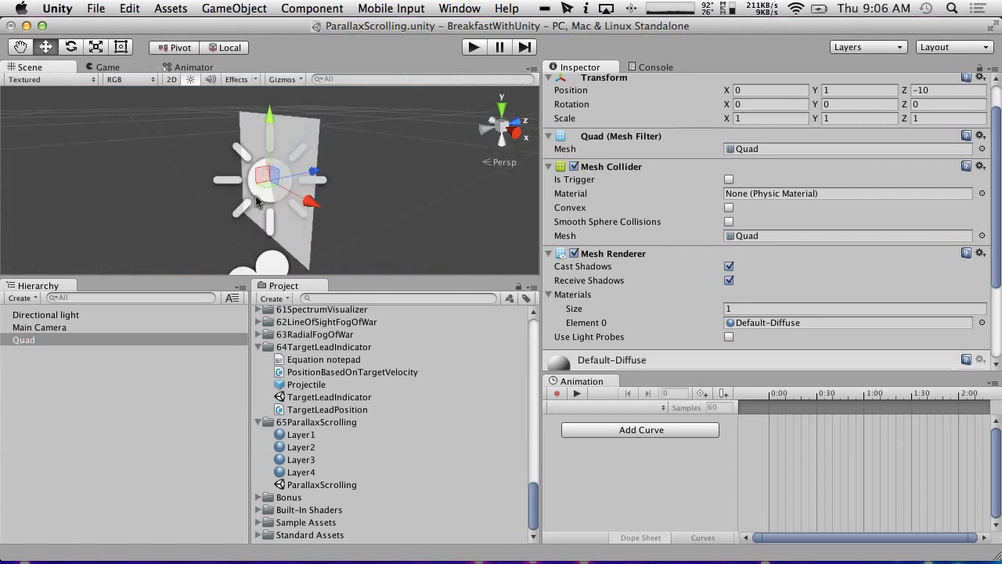
mouse_move(257, 201)
alt+mouse_down()
mouse_move(235, 188)
mouse_move(258, 204)
alt+mouse_up()
click(969, 94)
text(0)
click(865, 91)
text(0)
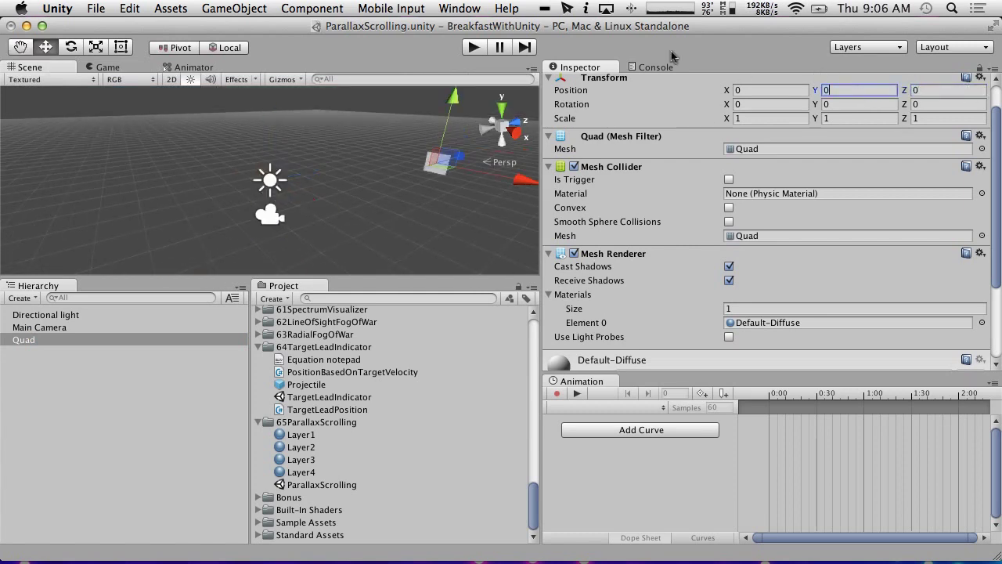
double_click(31, 340)
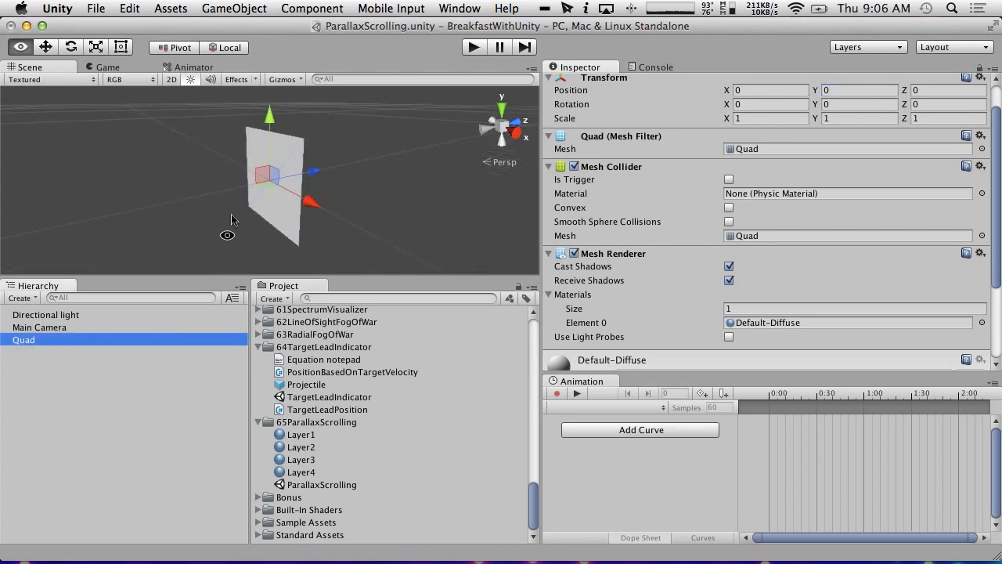
Step: Orbit the Scene view around the quad, then view it through the Game camera
click(104, 67)
click(46, 68)
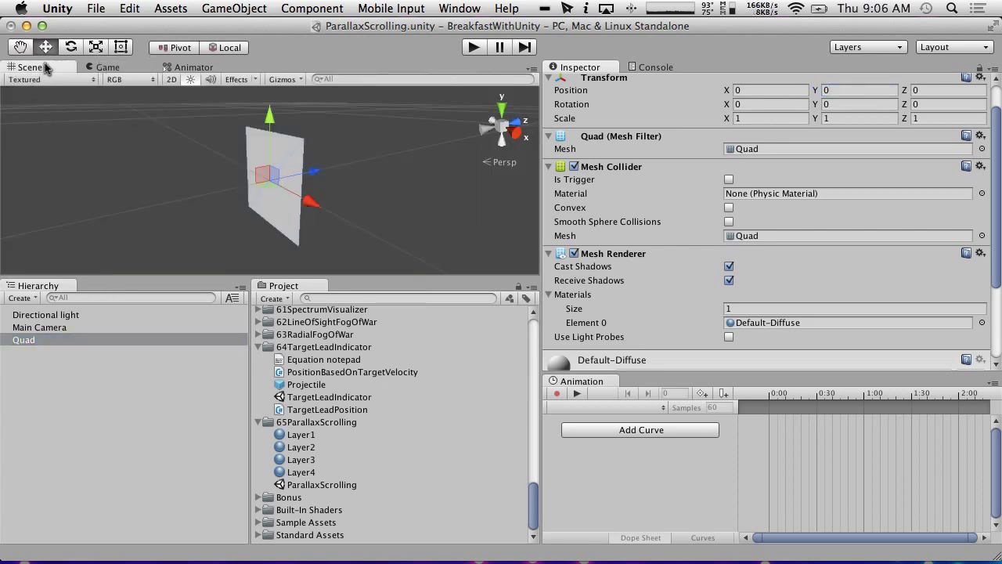
scroll(365, 178, down, 1)
alt+drag(364, 178, 321, 172)
click(102, 67)
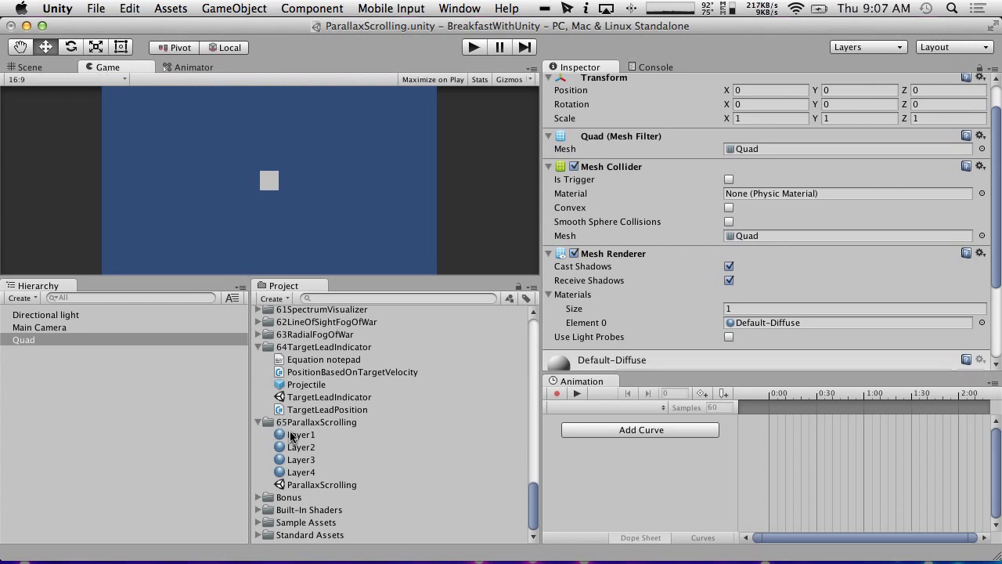
Step: Apply the Layer1 material to the Quad in the Hierarchy
drag(291, 436, 54, 341)
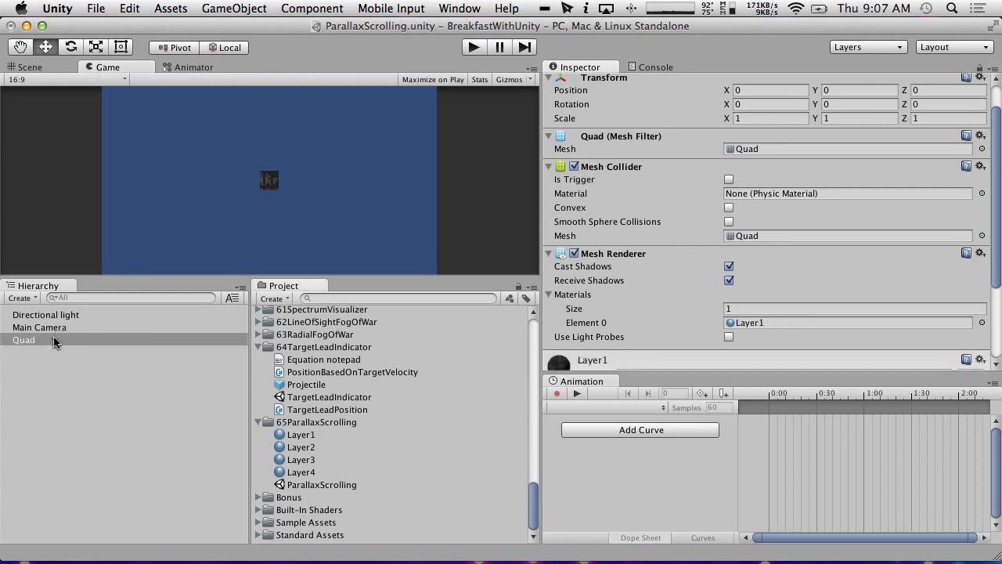
scroll(284, 390, up, 15)
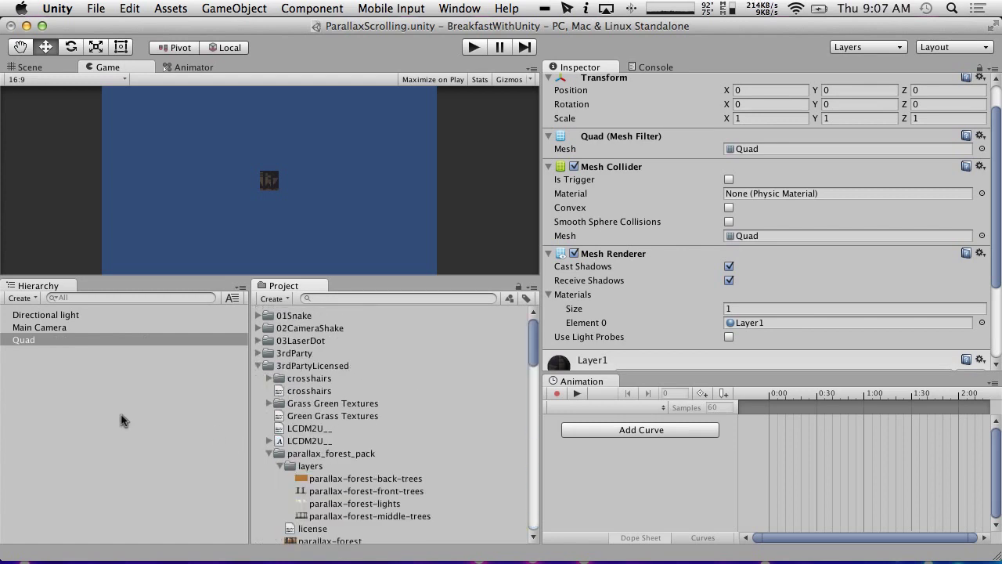
scroll(657, 293, down, 3)
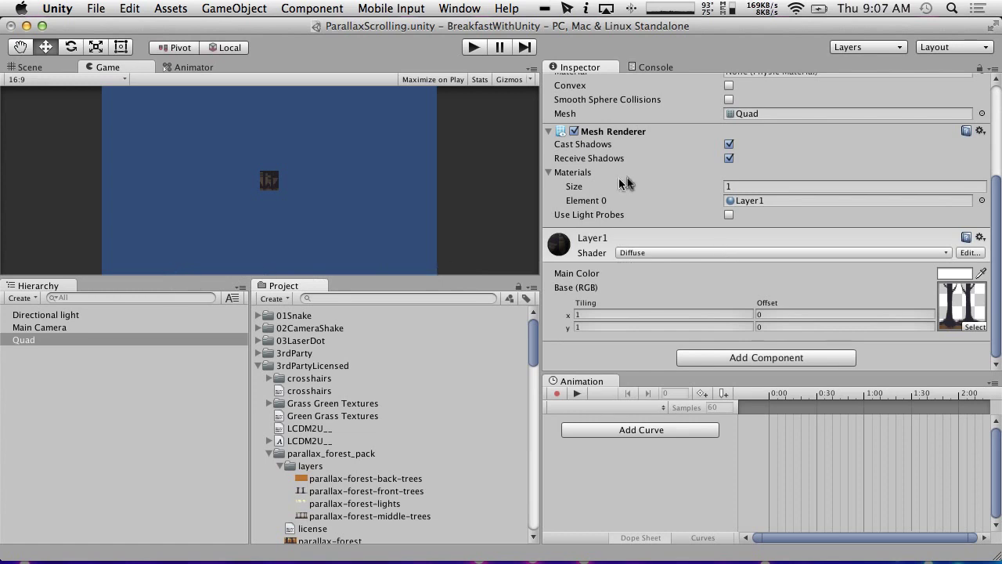
scroll(634, 214, up, 4)
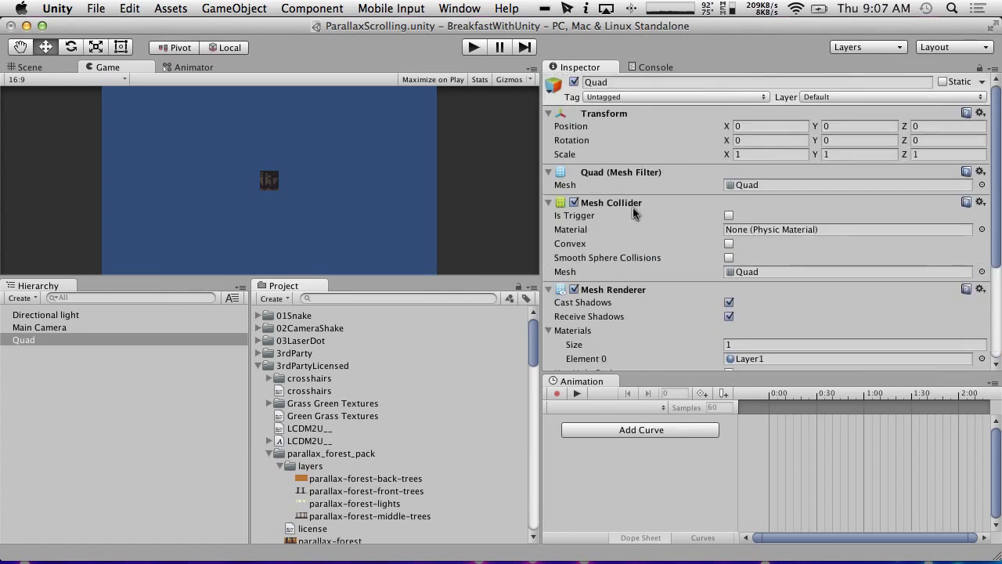
Step: Set the quad's Scale Y to 10
click(787, 155)
click(851, 154)
text(10)
key(BackSpace)
key(BackSpace)
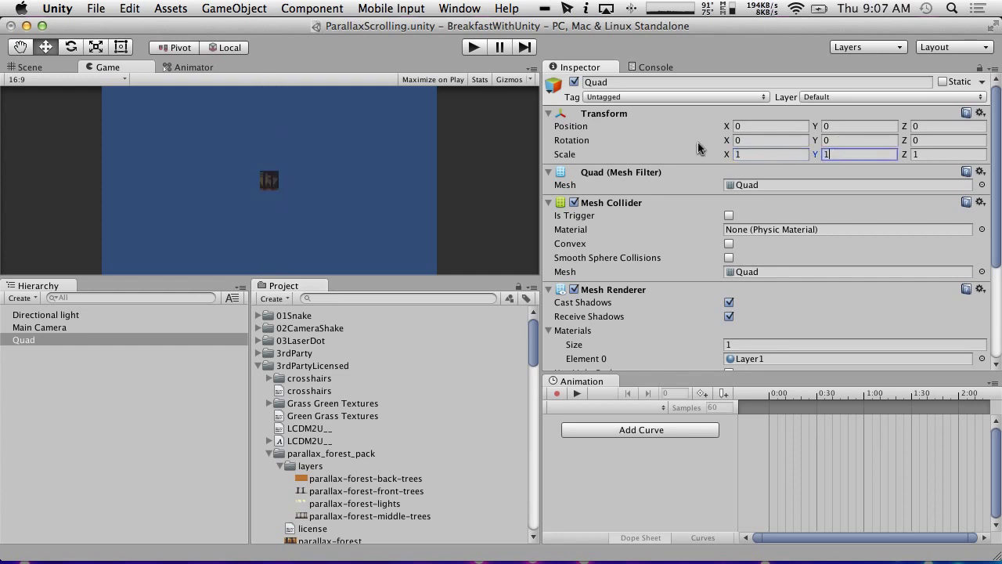
text(5)
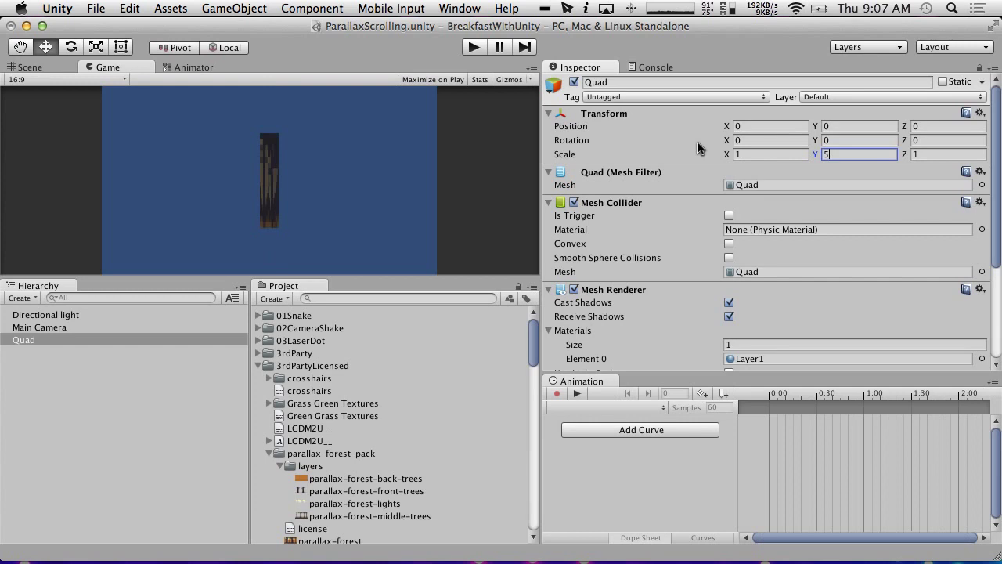
key(BackSpace)
text(7)
key(BackSpace)
text(10)
Step: Set the quad's Scale X to 17.75
click(764, 154)
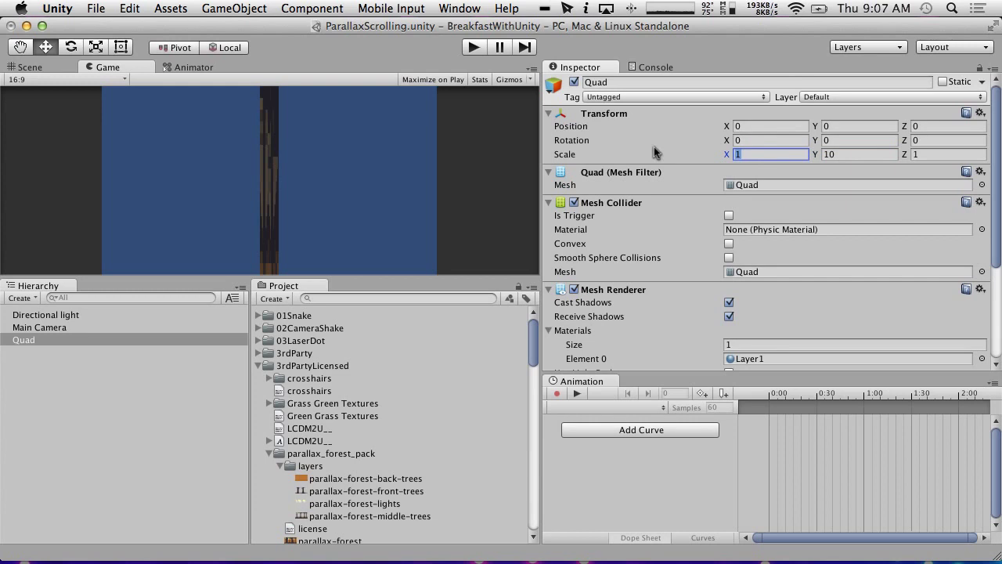
text(8.)
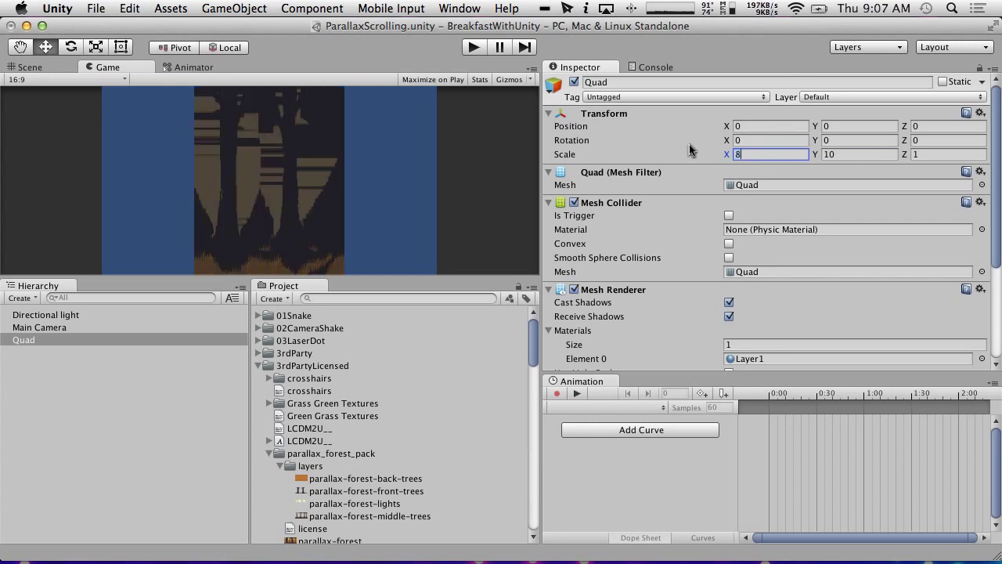
key(BackSpace)
key(BackSpace)
text(16.)
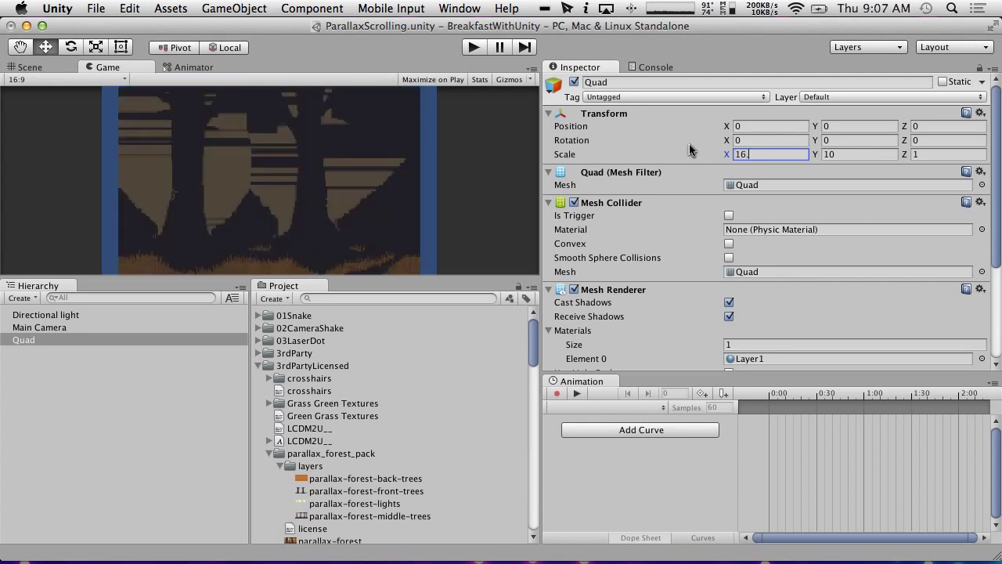
key(BackSpace)
key(BackSpace)
key(BackSpace)
text(17)
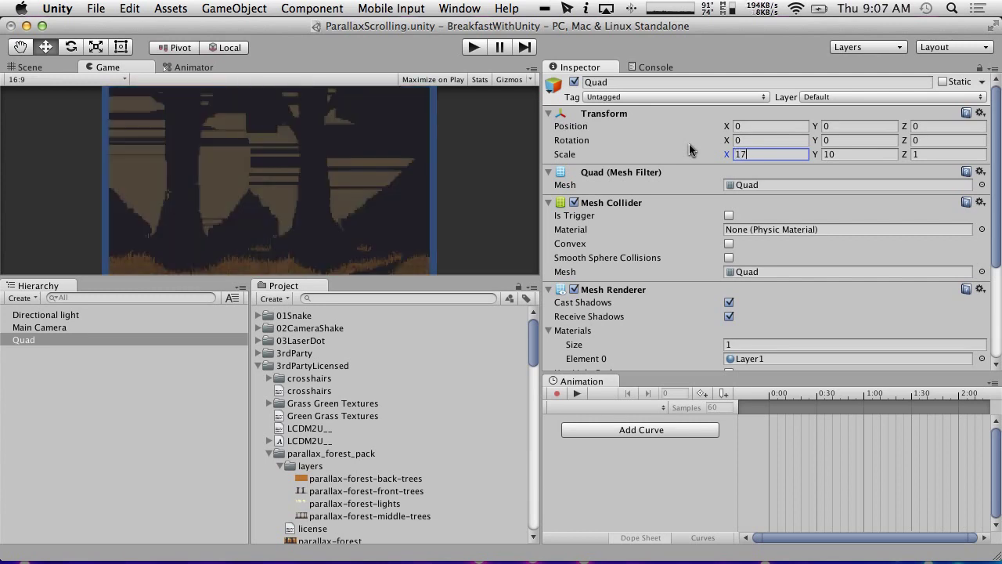
text(.444444)
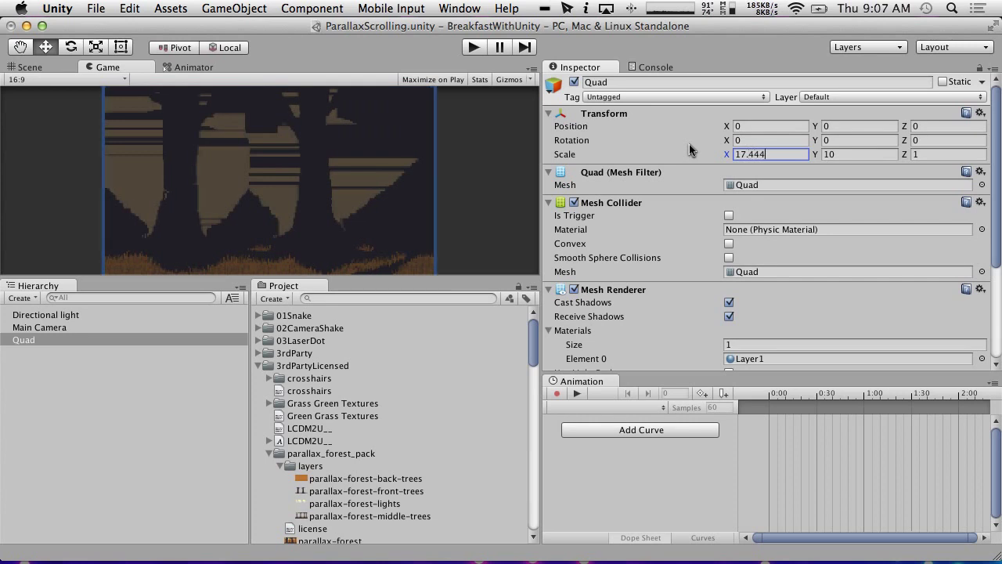
key(BackSpace)
key(BackSpace)
key(BackSpace)
key(BackSpace)
key(BackSpace)
key(BackSpace)
key(BackSpace)
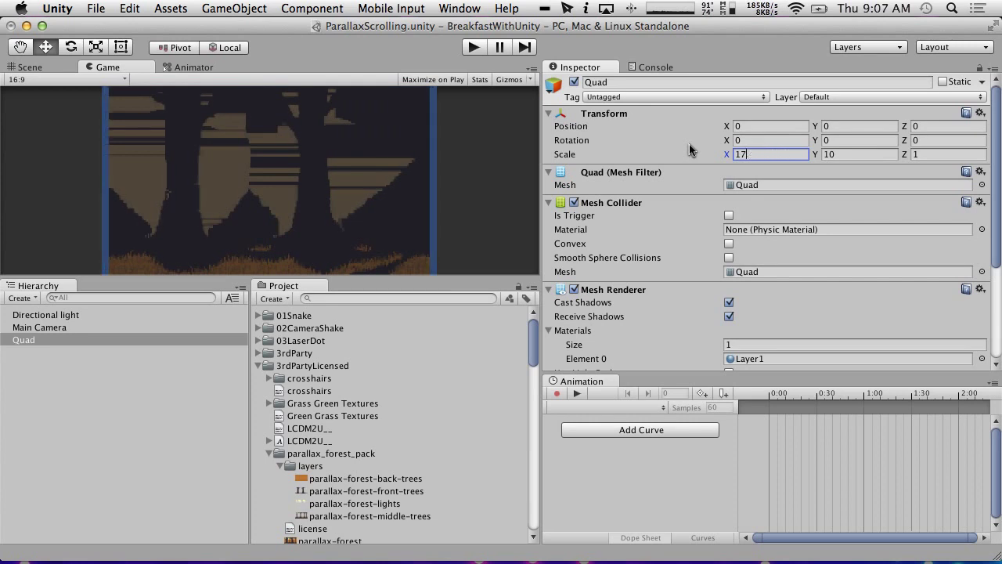
text(.)
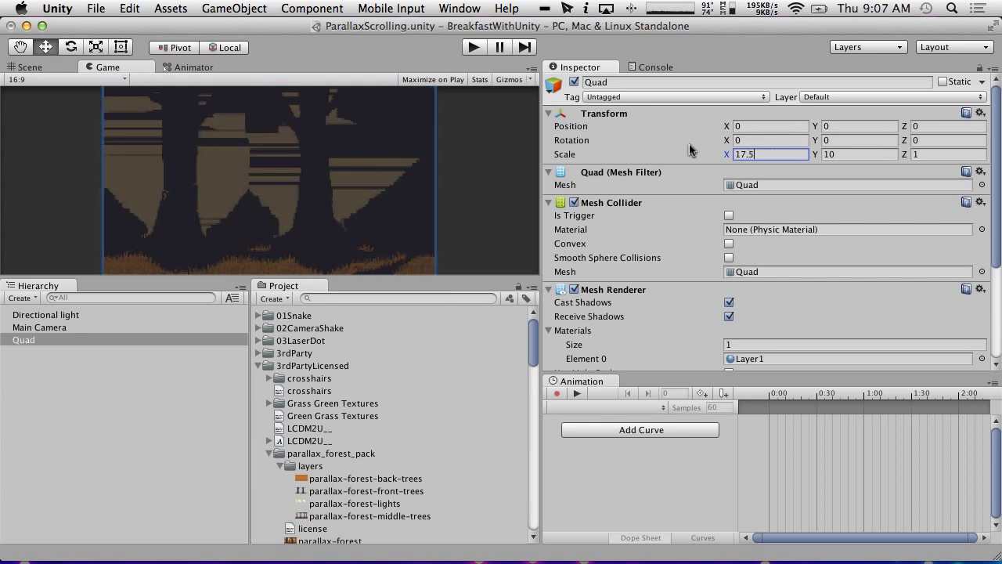
text(8)
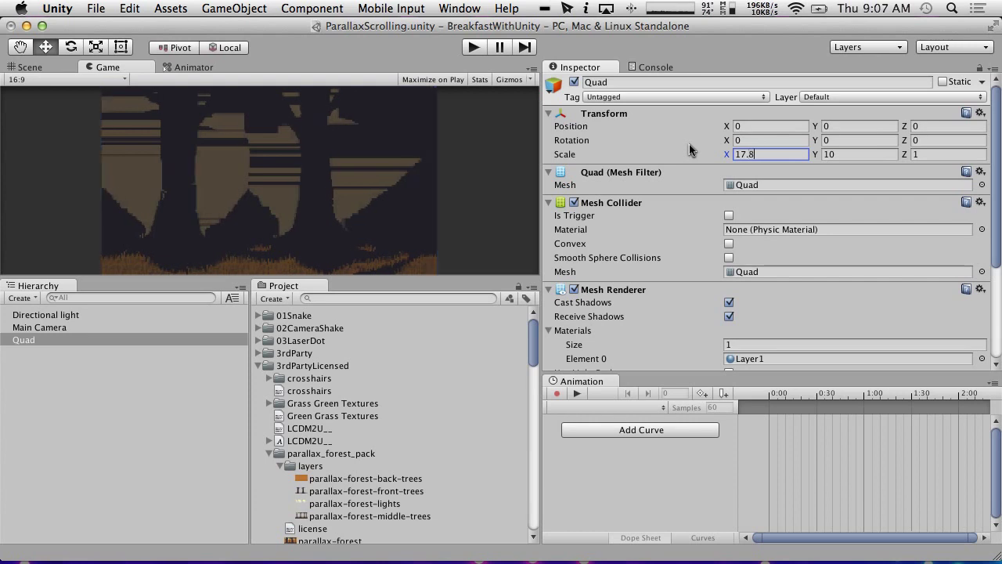
key(BackSpace)
key(BackSpace)
text(8)
key(BackSpace)
text(.7)
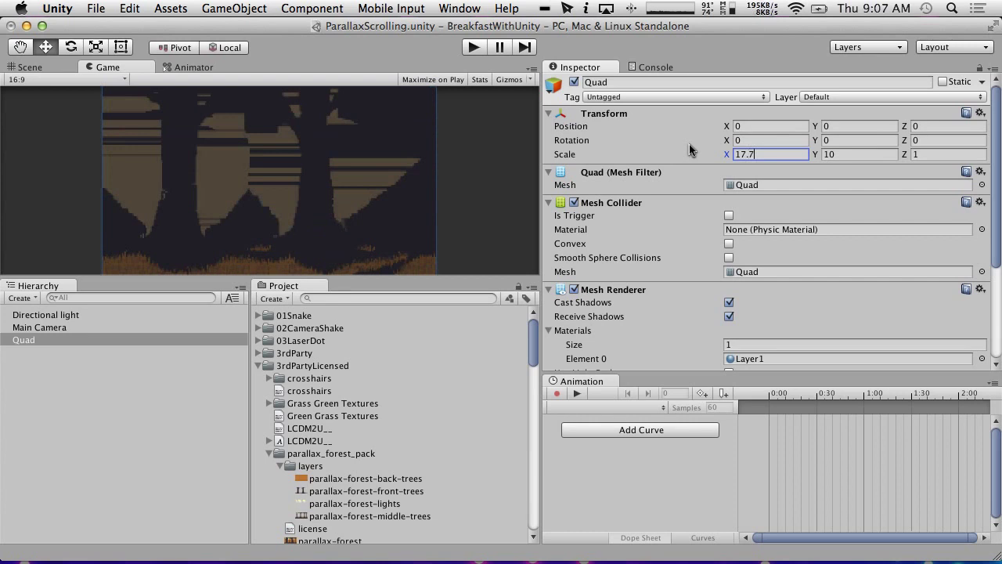
key(BackSpace)
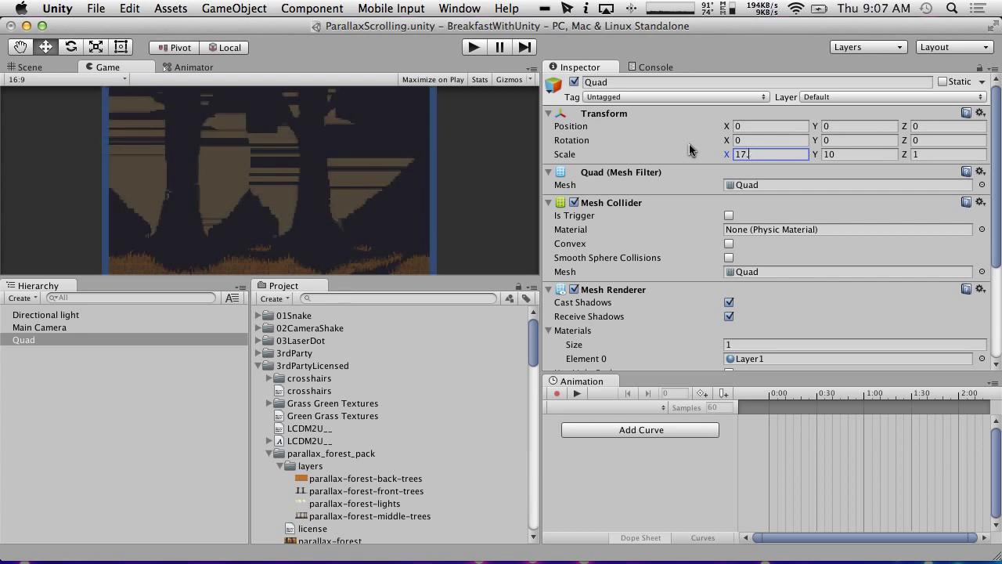
text(8)
key(BackSpace)
text(74)
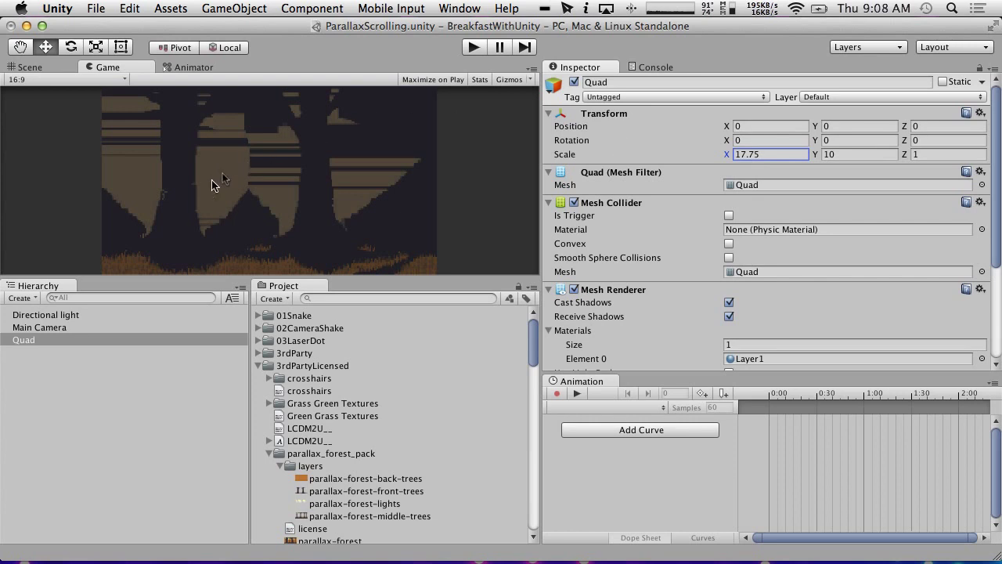
Step: Switch the Layer1 material's shader to Transparent > Cutout > Diffuse
scroll(630, 293, down, 5)
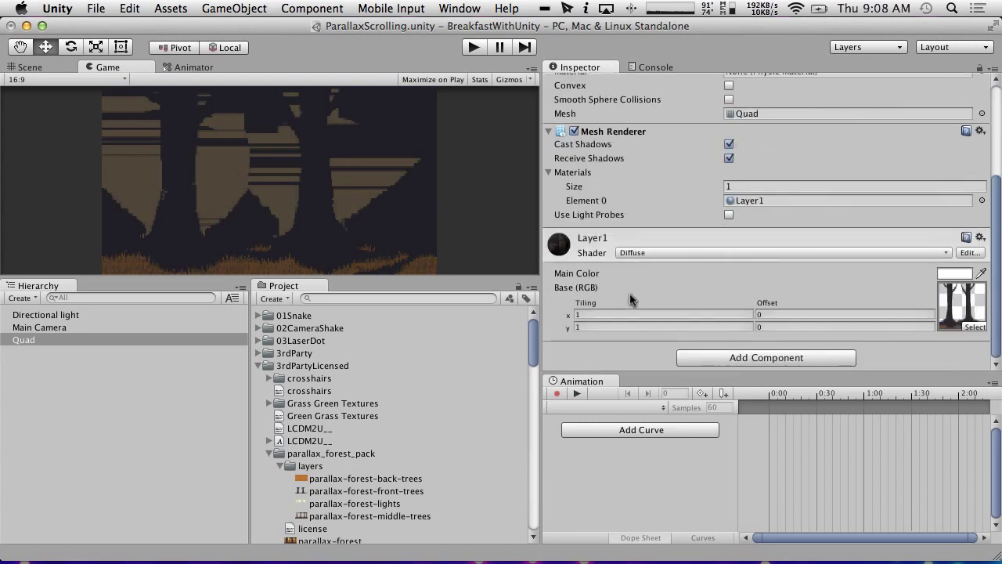
click(670, 253)
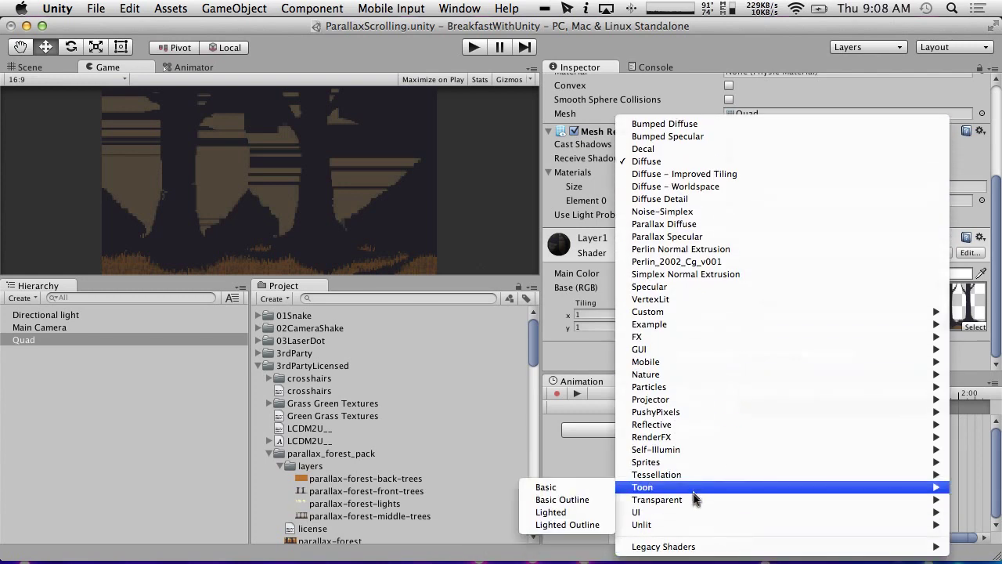
mouse_move(694, 501)
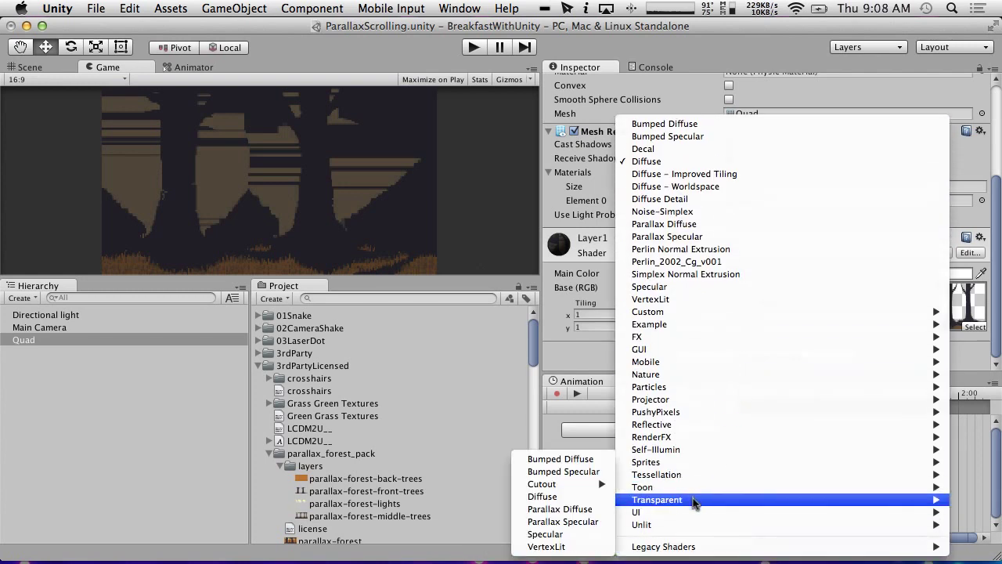
mouse_move(584, 486)
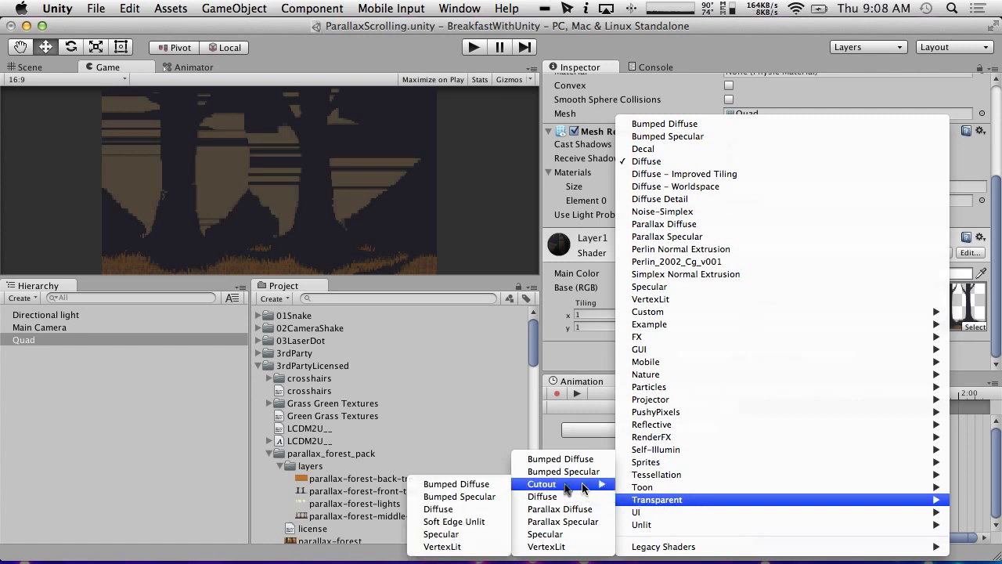
click(465, 509)
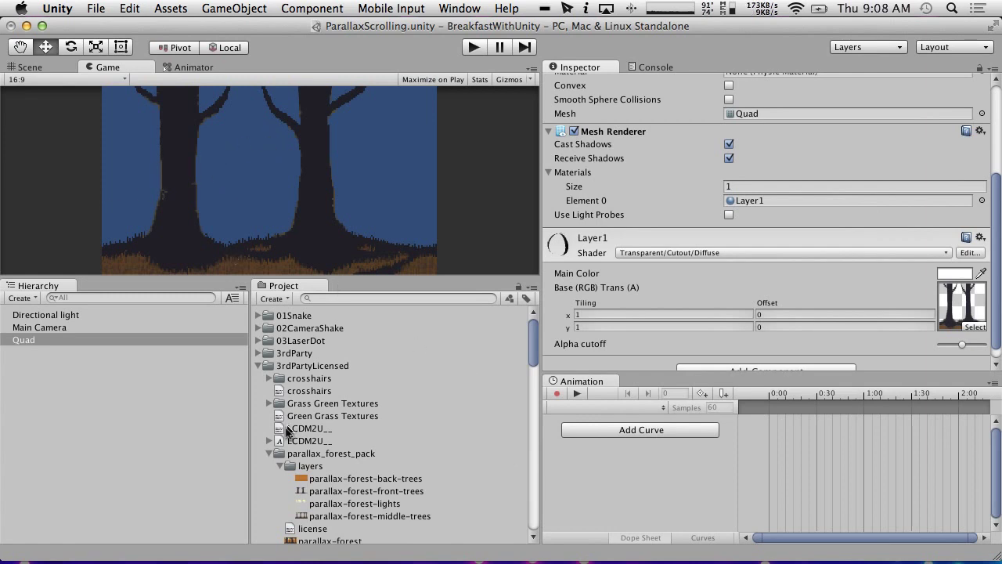
scroll(414, 477, down, 10)
scroll(414, 477, down, 15)
Step: Rename the Quad to Layer1 and duplicate it with Cmd+D
click(44, 376)
click(29, 343)
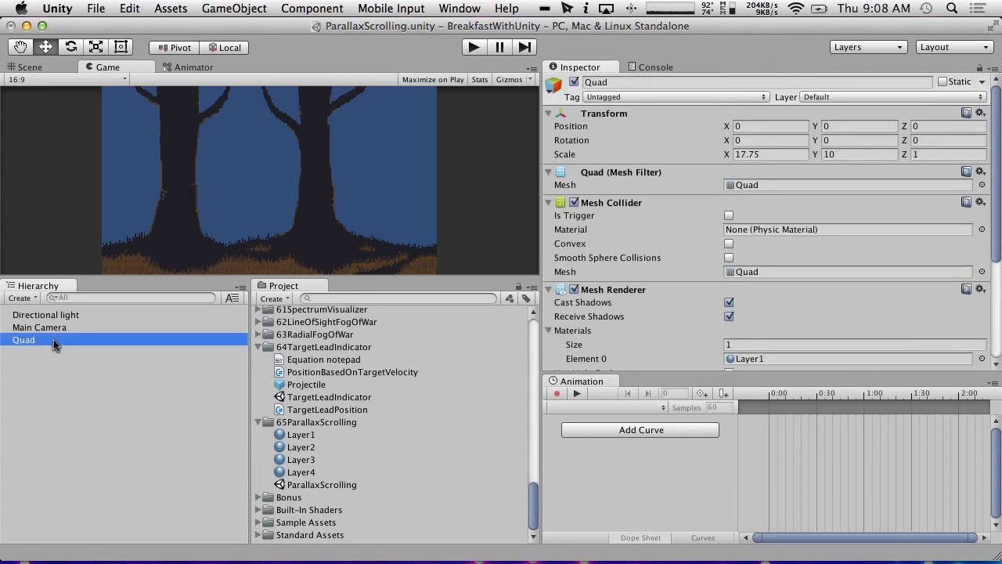
click(53, 338)
text(Layer1)
key(Return)
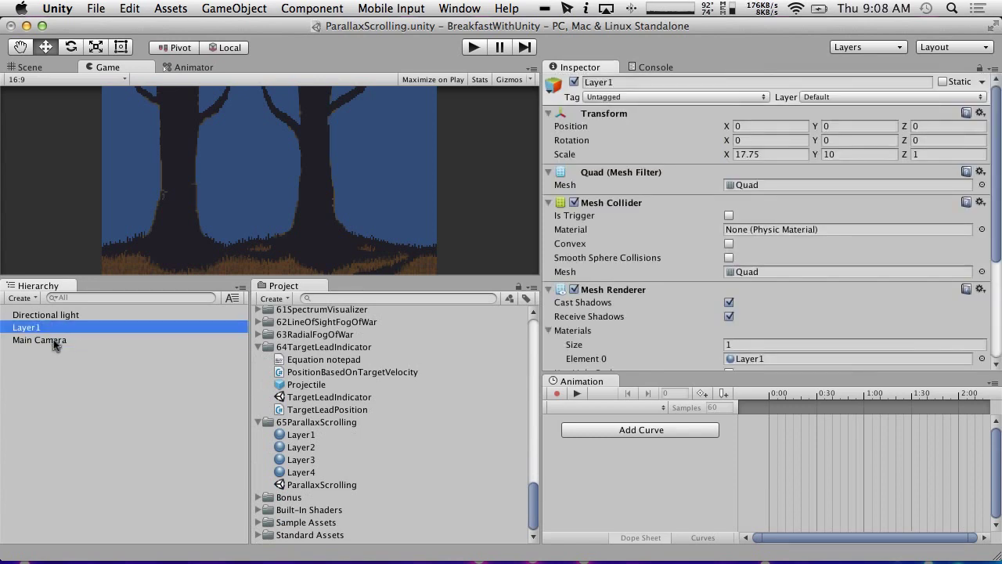
key(super+d)
key(super+d)
key(super+d)
Step: Rename one copy to Layer2 and start renaming the next copy
click(42, 340)
click(58, 341)
key(Right)
key(BackSpace)
text(2)
key(Return)
click(56, 352)
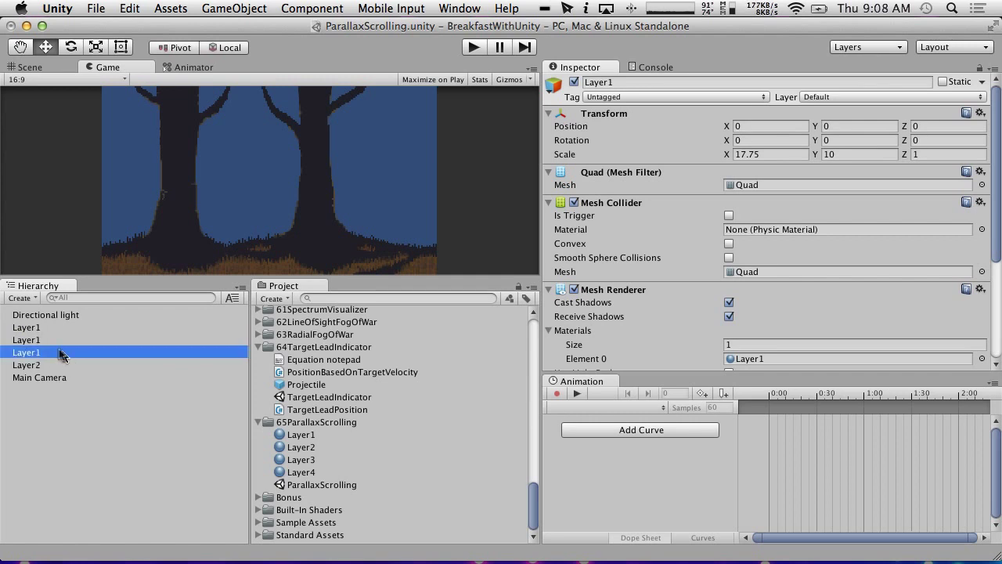
click(52, 352)
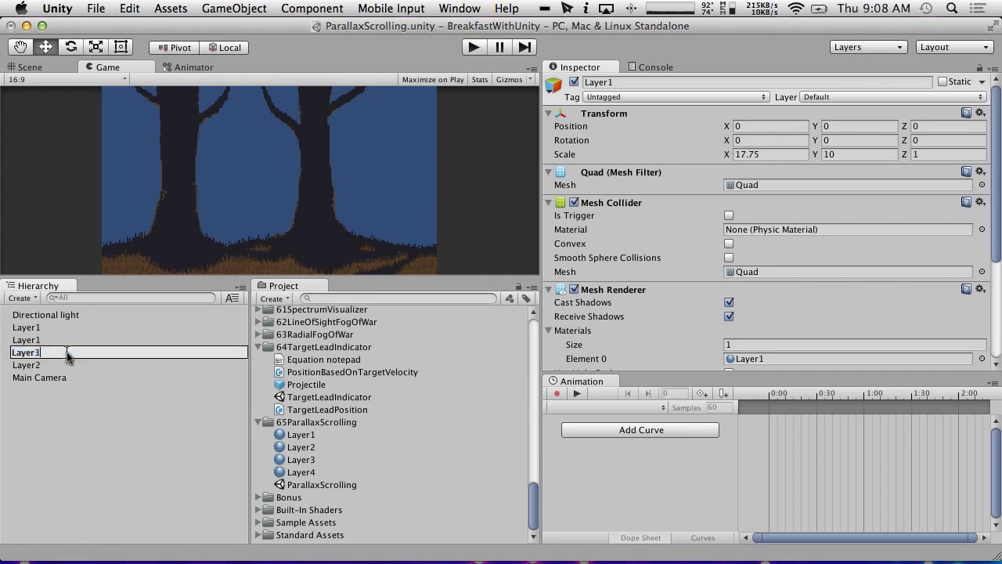
Step: Finish naming the remaining copies Layer3 and Layer4
text(3)
key(Return)
click(48, 340)
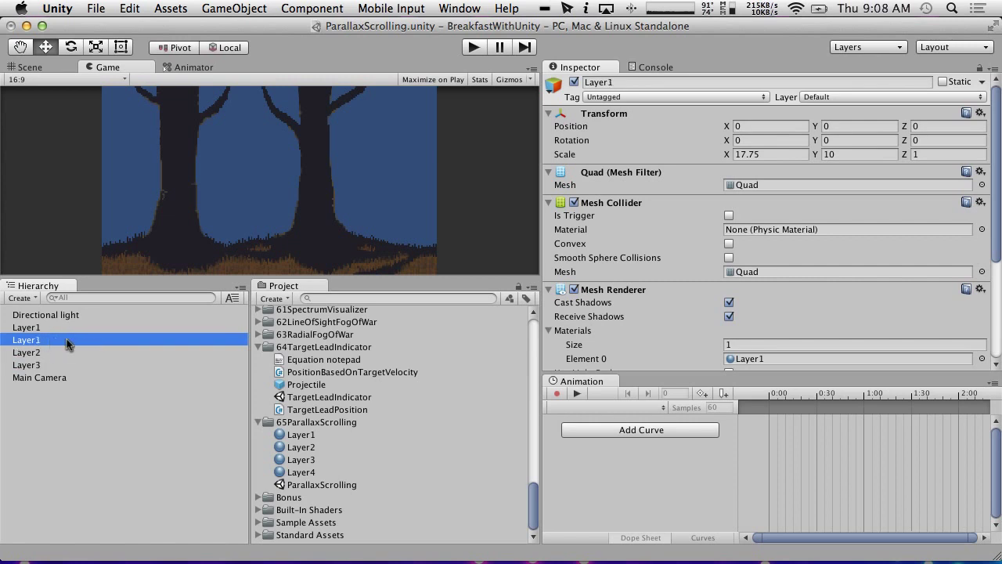
click(66, 340)
key(BackSpace)
text(4)
key(Return)
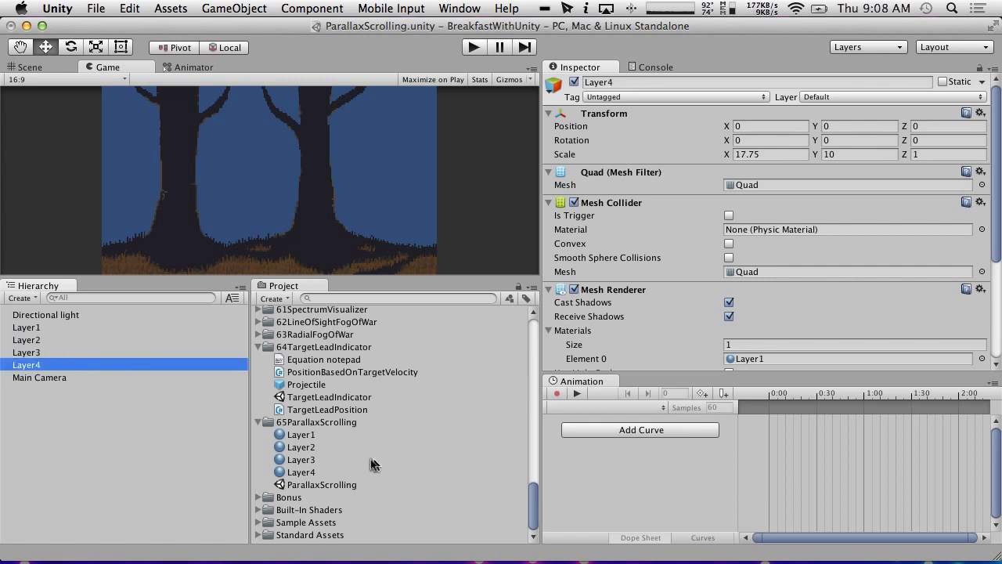
Step: Assign the Layer2, Layer3 and Layer4 materials to their matching quads
drag(301, 447, 70, 343)
drag(308, 466, 57, 349)
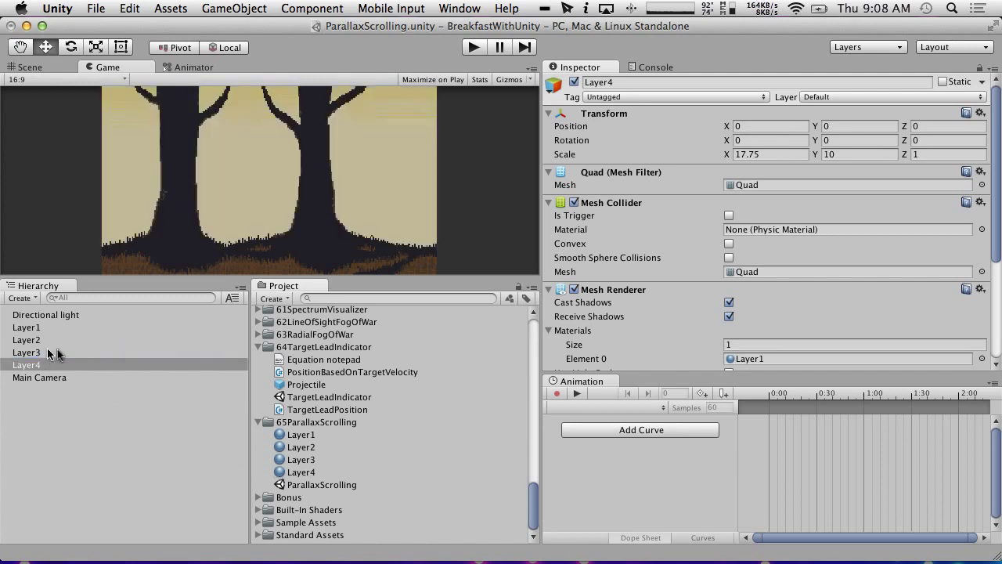
drag(304, 472, 27, 365)
Step: Select the Layer2 and Layer3 materials and set both to the Transparent/Cutout/Diffuse shader
click(298, 448)
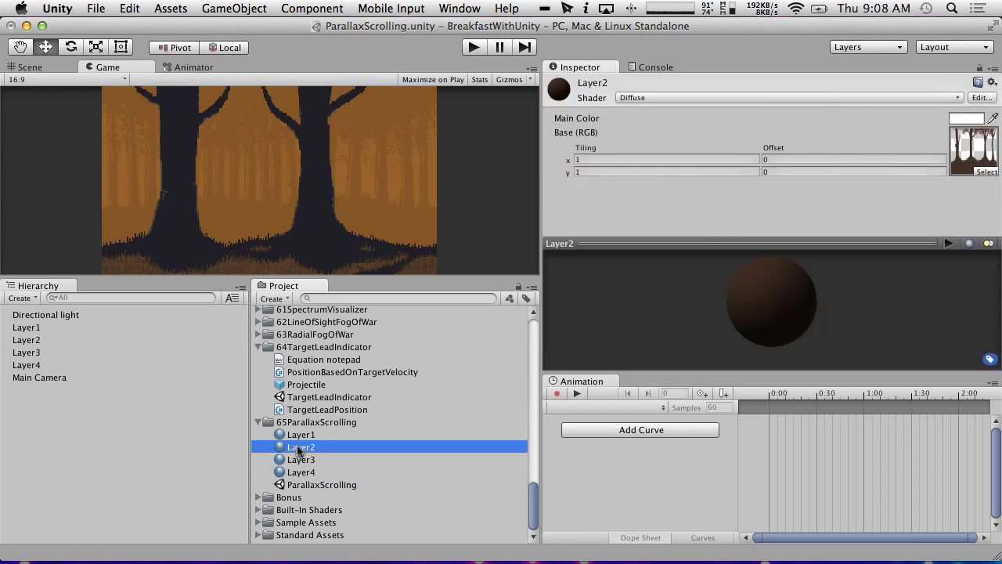
key(Down)
key(Down)
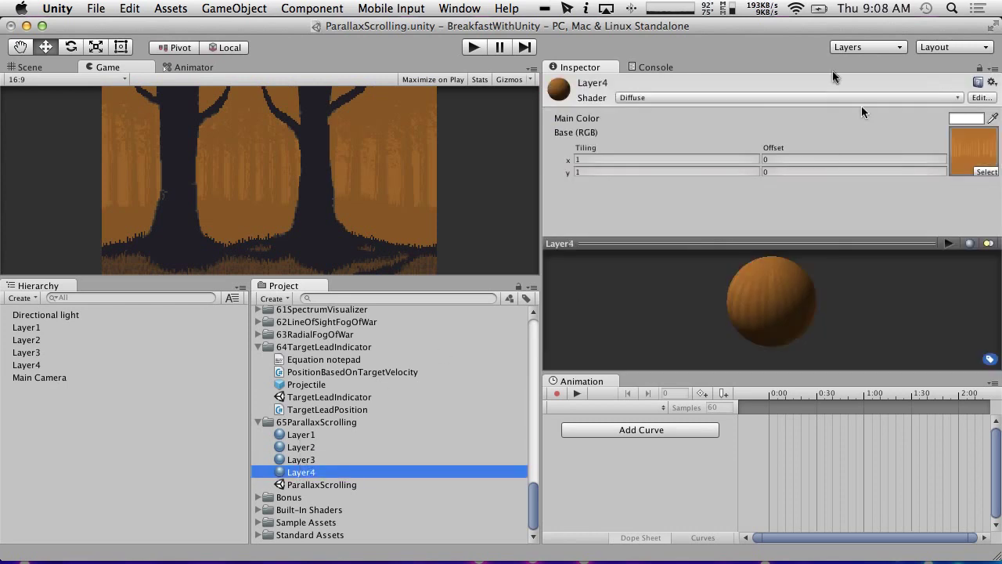
click(299, 448)
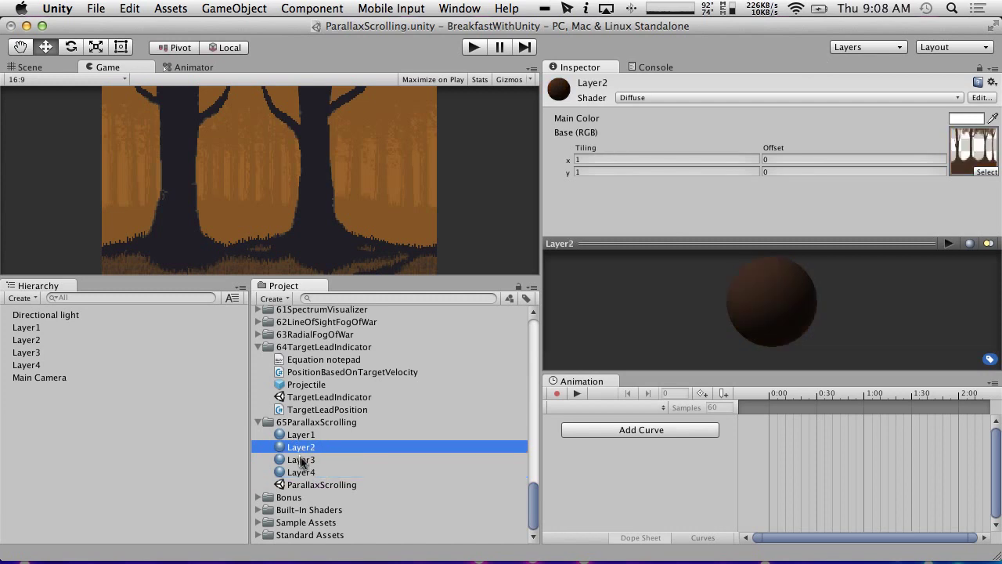
shift+click(301, 460)
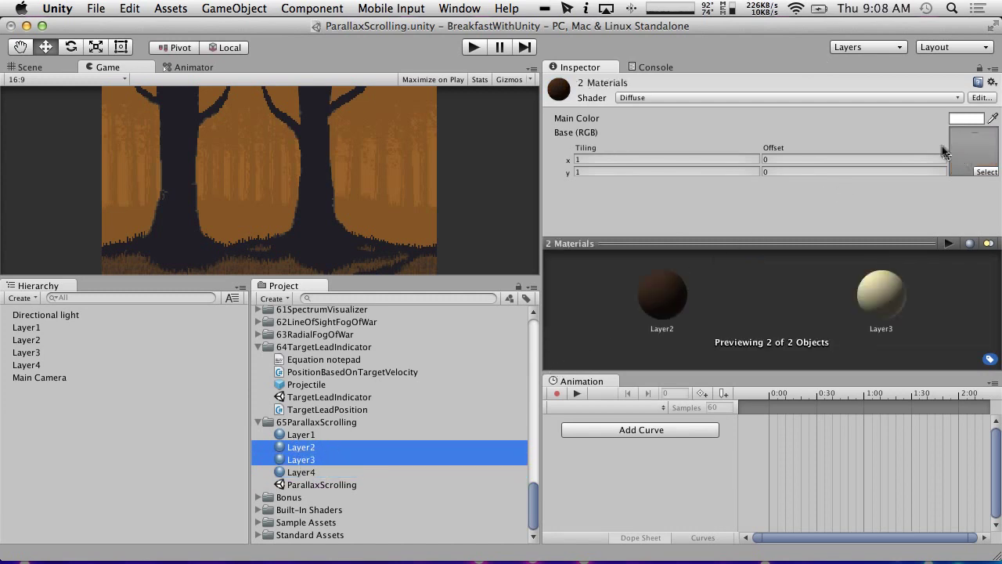
click(863, 97)
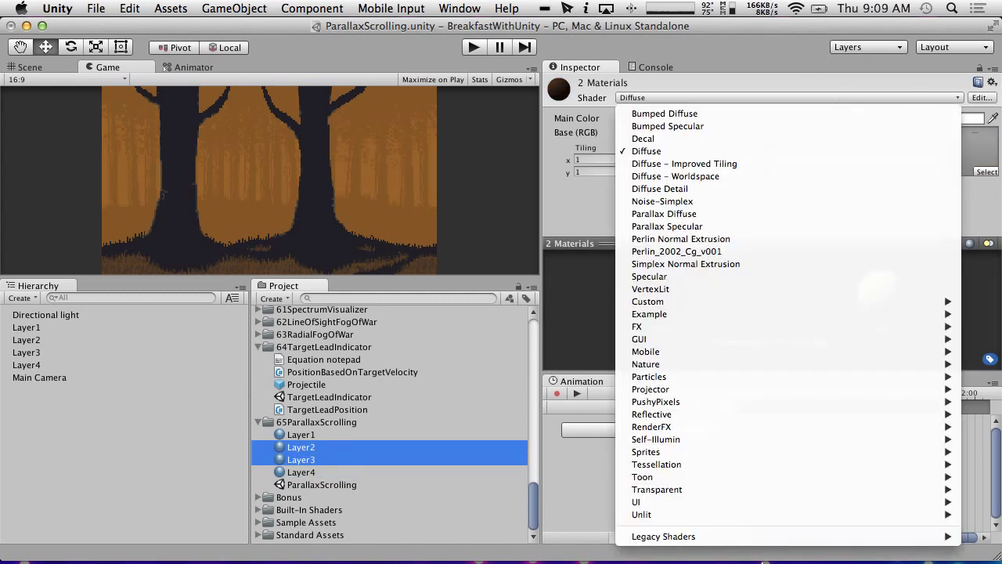
mouse_move(680, 479)
mouse_move(548, 484)
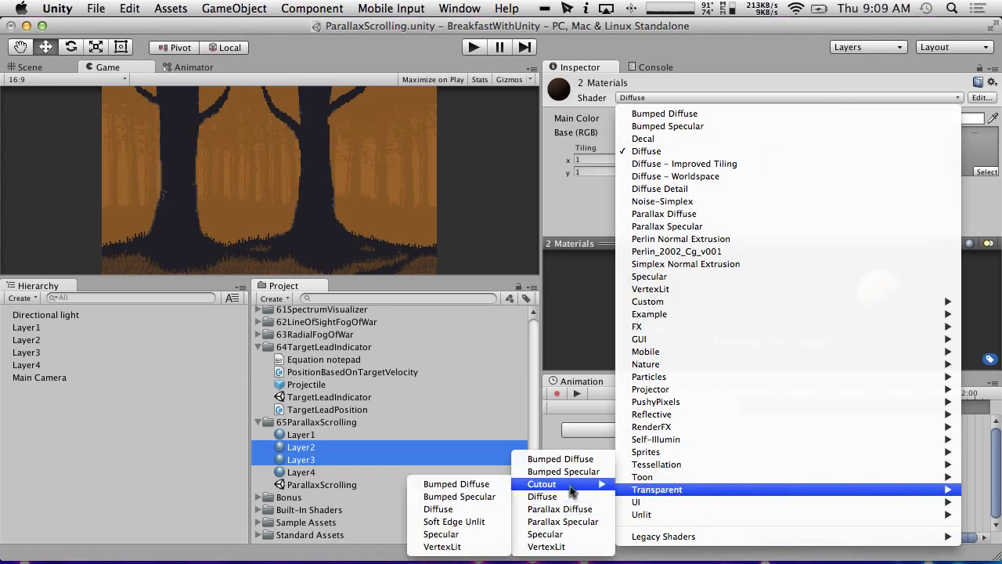
click(439, 509)
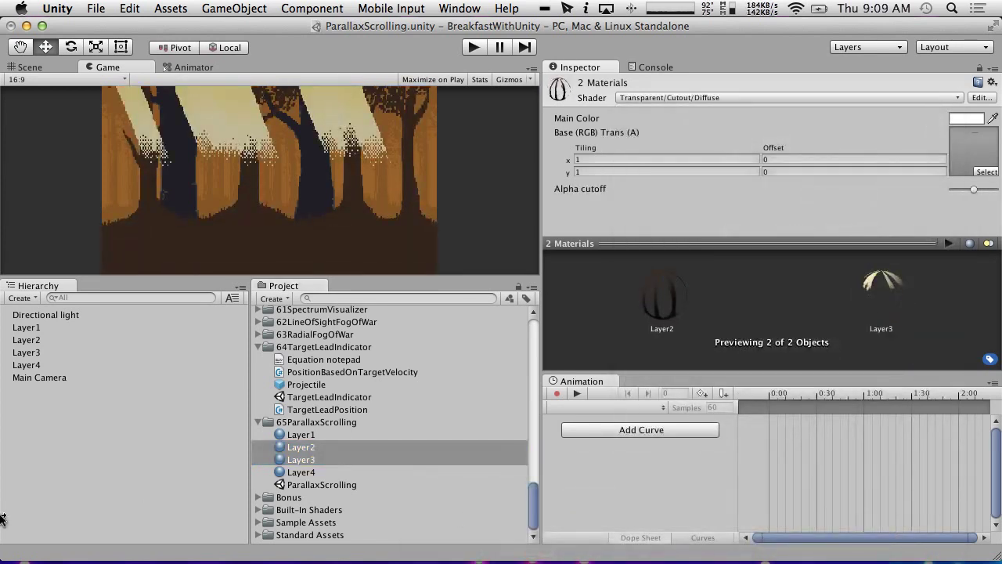
Step: In the Scene view, set the Layer1 quad's Position Z to -1
click(17, 79)
click(29, 69)
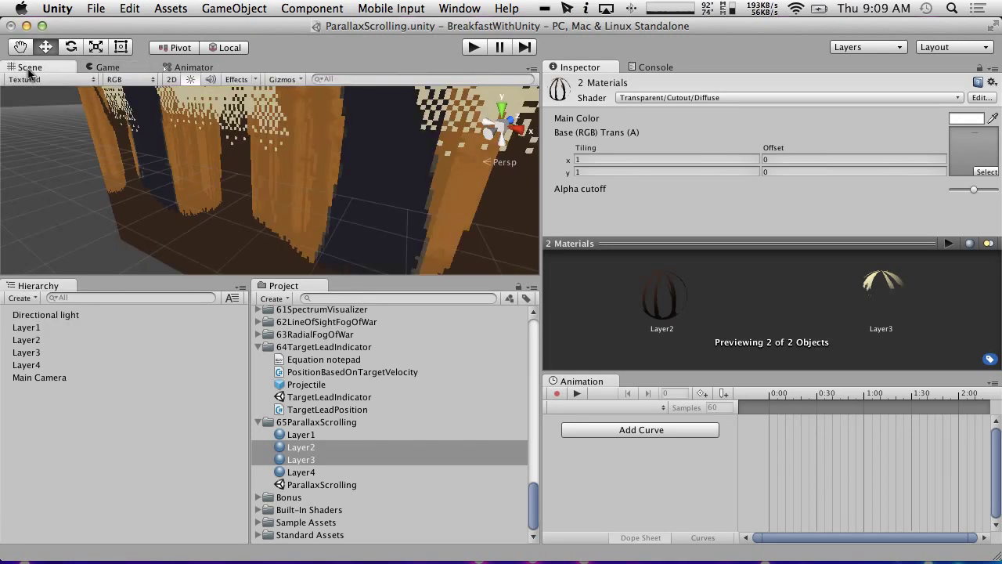
scroll(438, 184, down, 5)
alt+drag(440, 188, 196, 232)
click(44, 330)
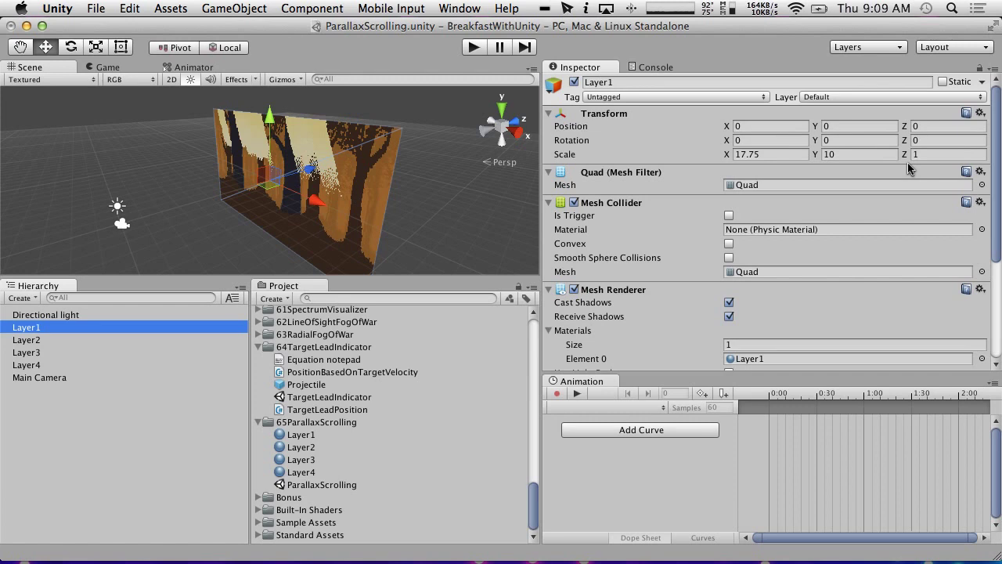
click(937, 127)
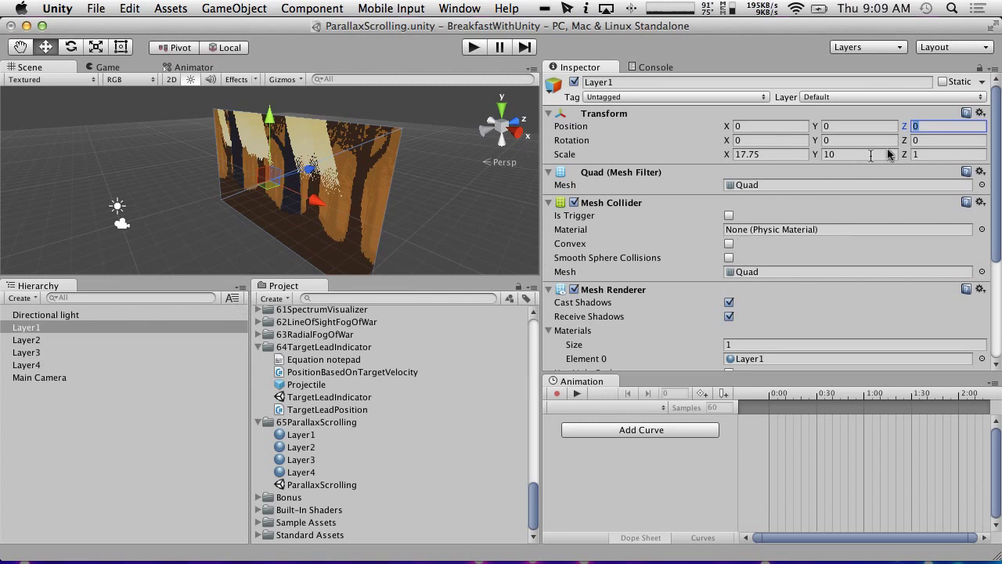
text(-1)
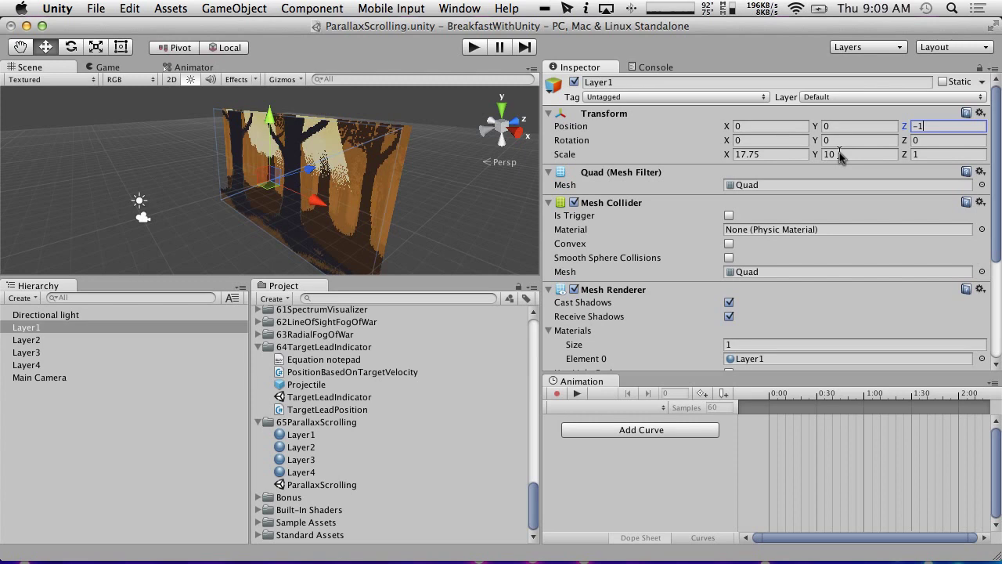
key(BackSpace)
key(BackSpace)
text(11)
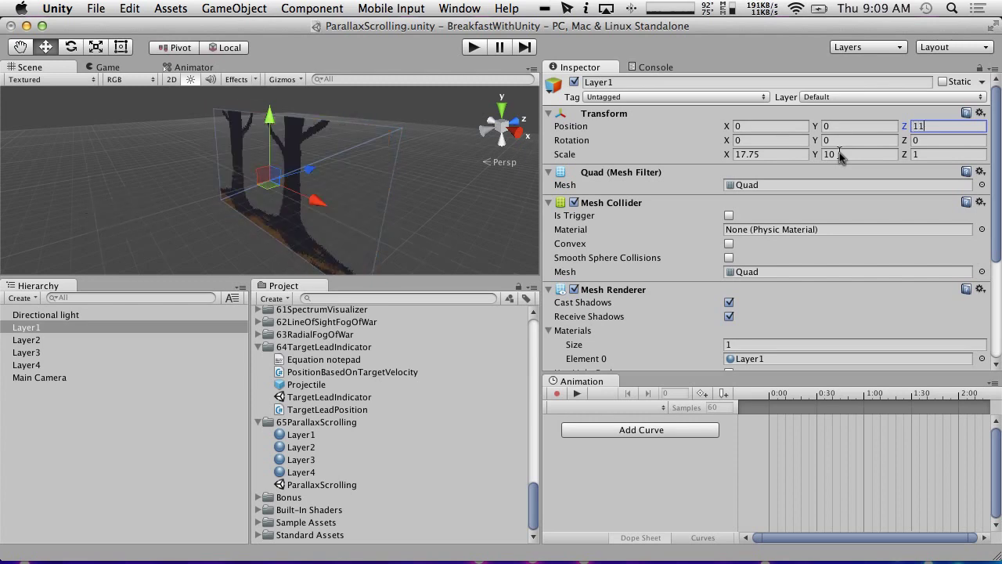
key(BackSpace)
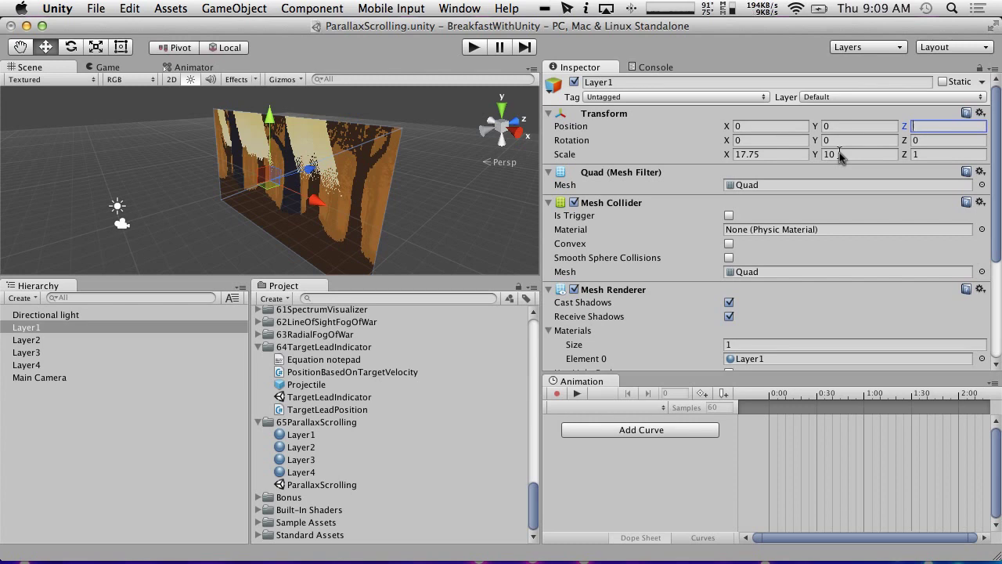
click(478, 212)
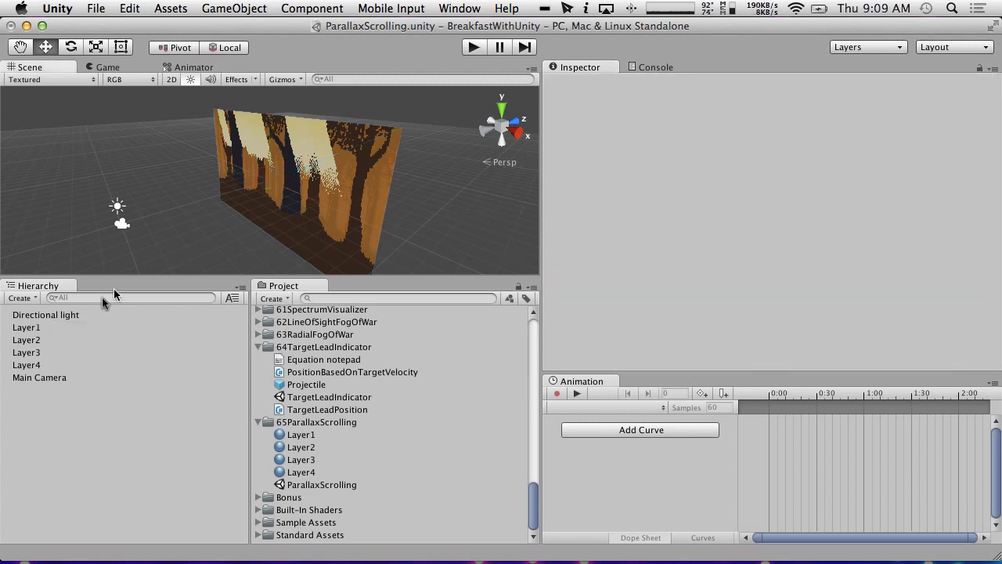
click(43, 364)
click(25, 327)
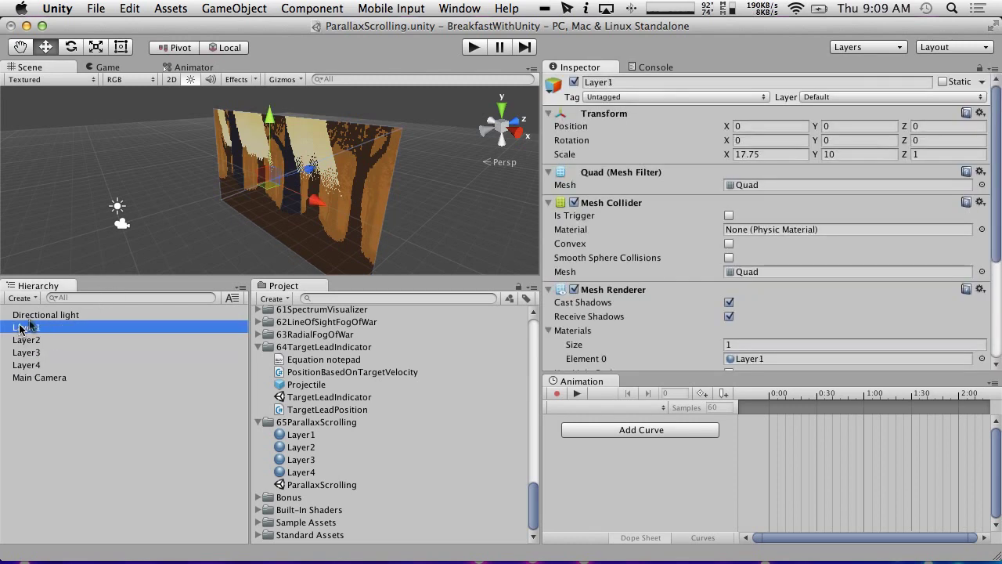
click(934, 127)
text(-)
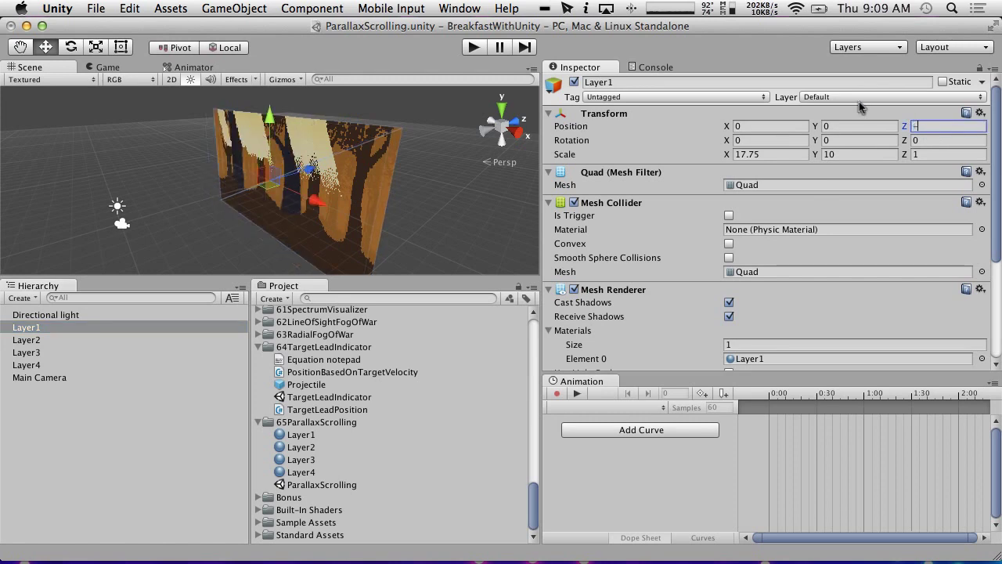
text(1)
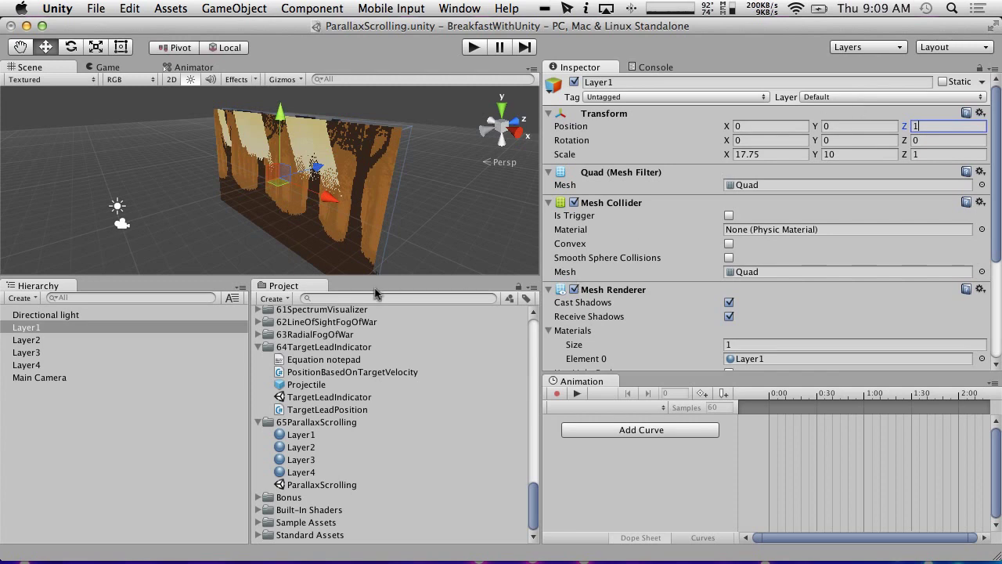
Step: Set the Layer4 quad's Position Z to 4 and check the result in the Game view
click(58, 338)
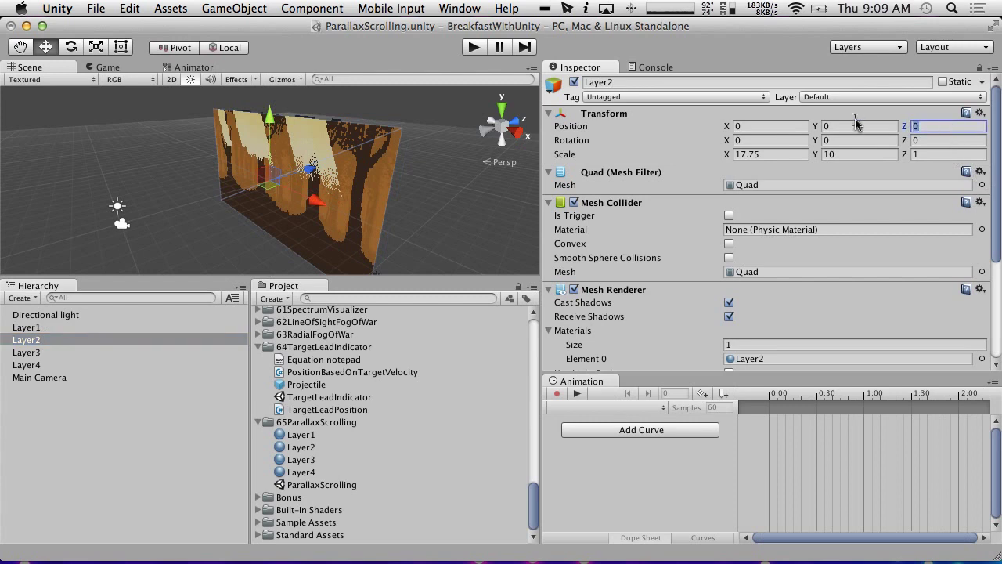
click(47, 352)
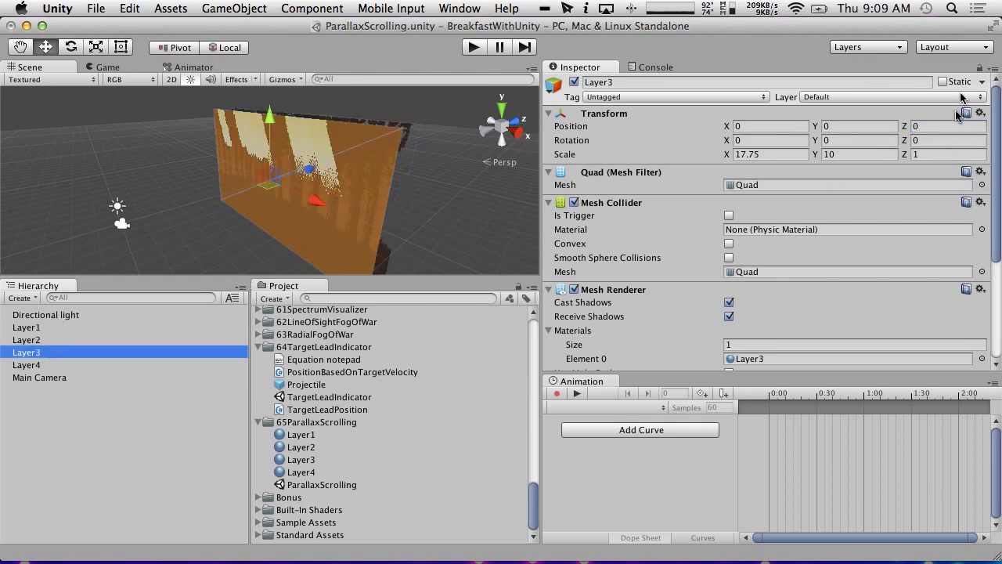
key(Down)
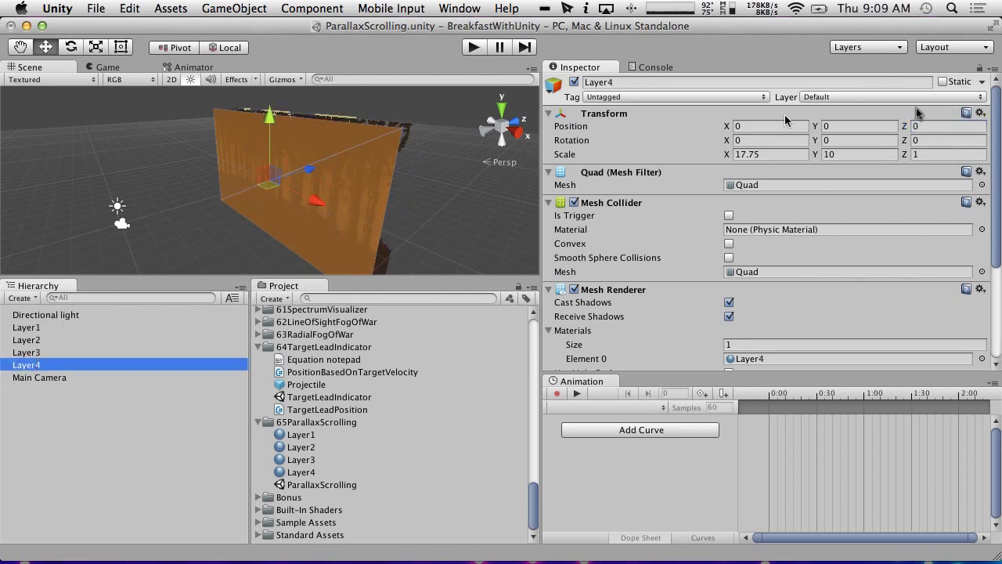
click(940, 126)
text(4)
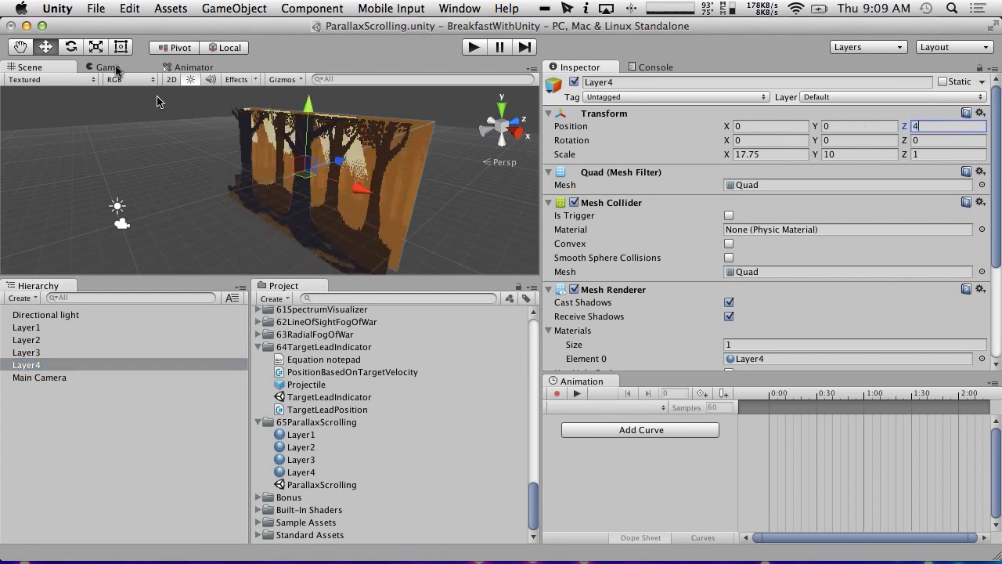
click(101, 67)
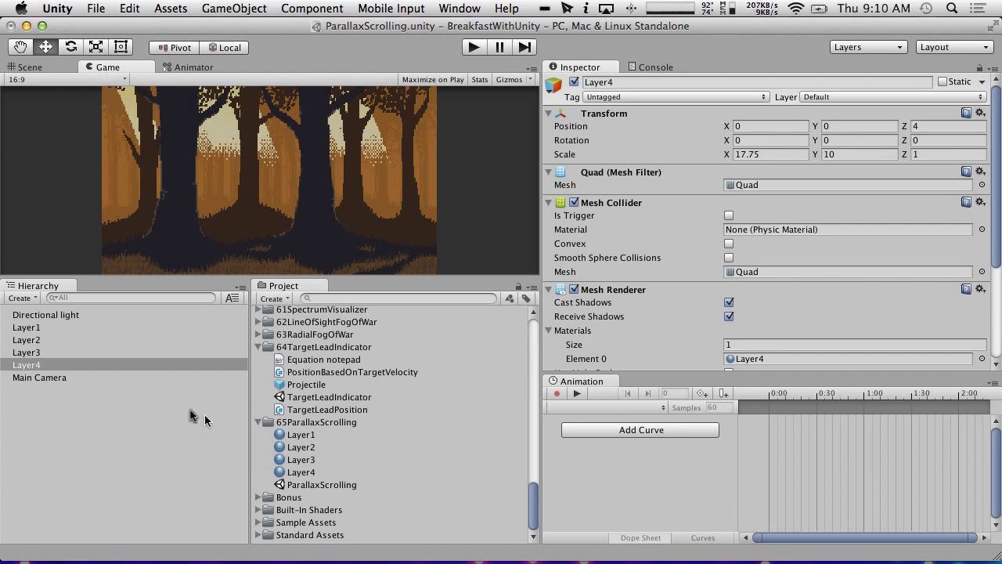
Step: Create a new C# script named AutoScrollTextureOffset in the 65ParallaxScrolling folder
right_click(273, 422)
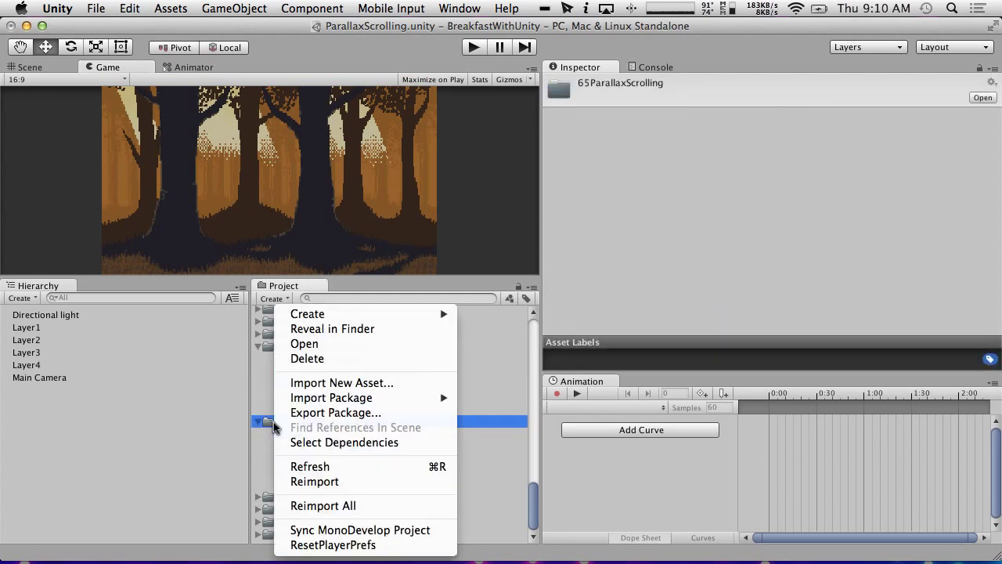
mouse_move(370, 318)
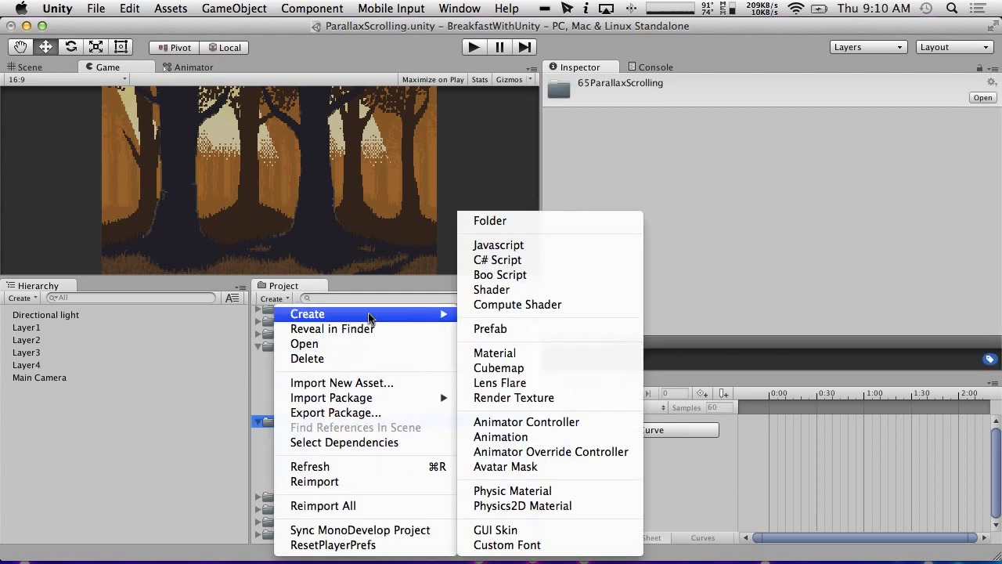
click(546, 259)
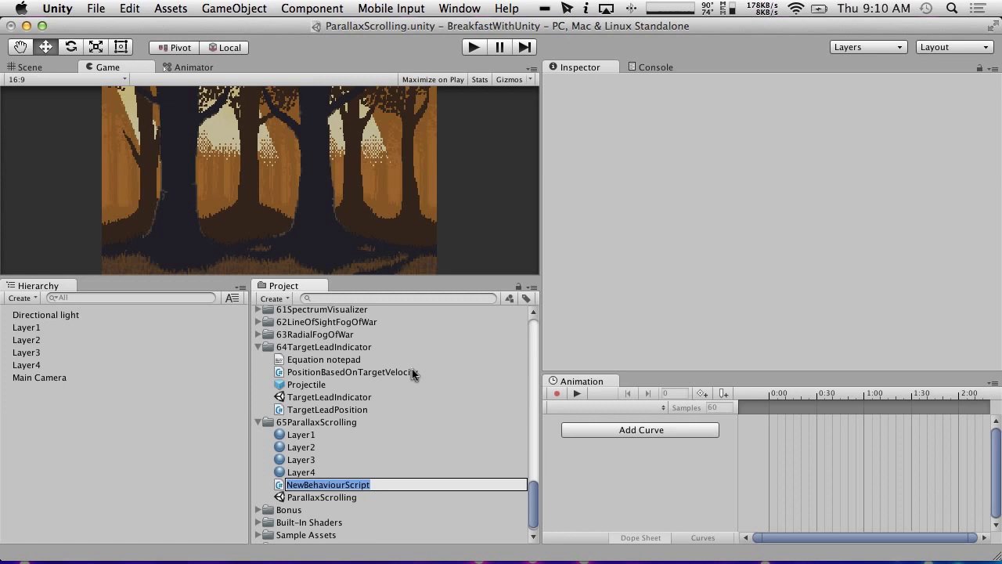
text(AutoScroll)
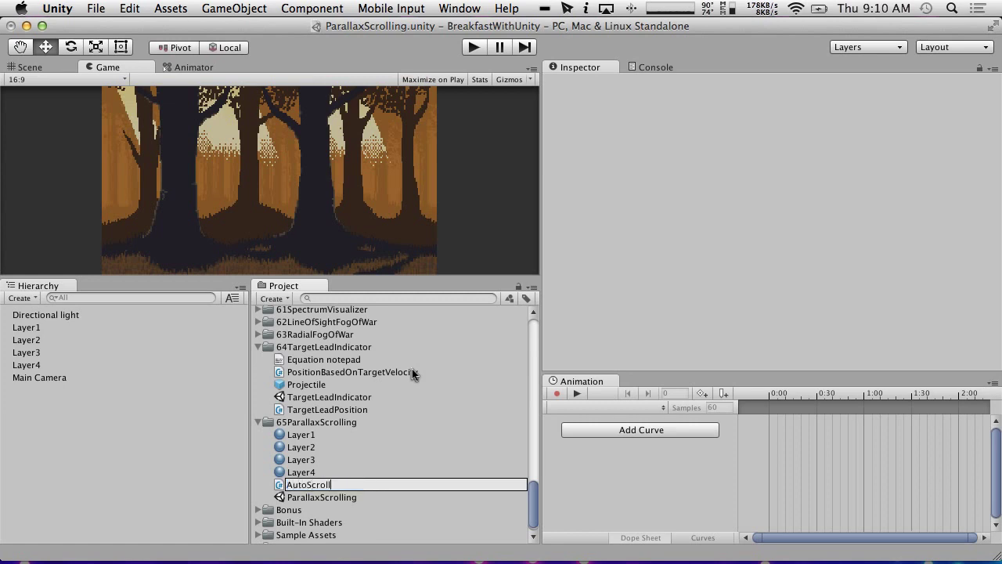
text(TextureOffset)
key(Return)
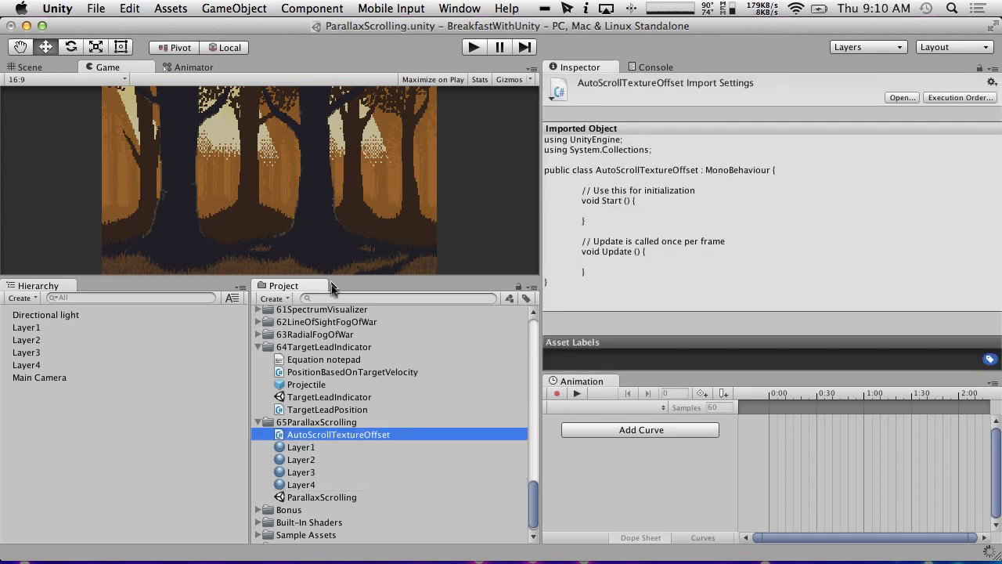
Step: Search the project for TextureO, view RandomTextureOffset, then reselect AutoScrollTextureOffset
click(345, 299)
text(Tw)
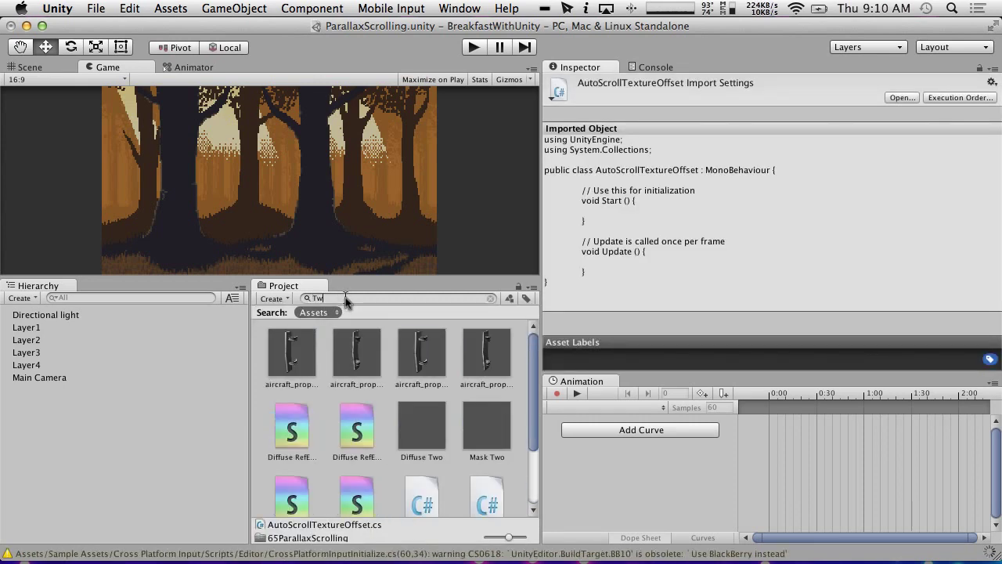
key(BackSpace)
text(extureOffs)
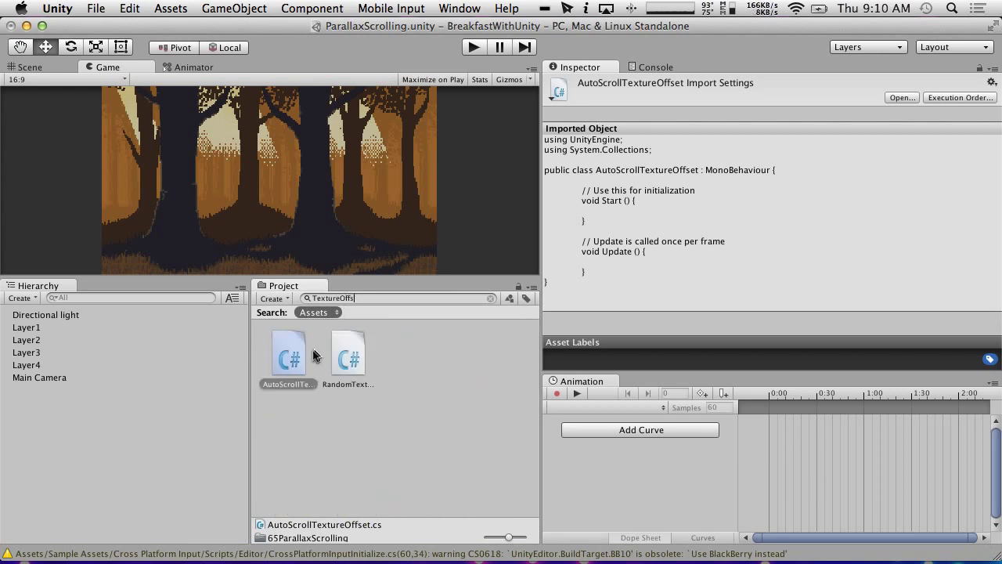
click(366, 348)
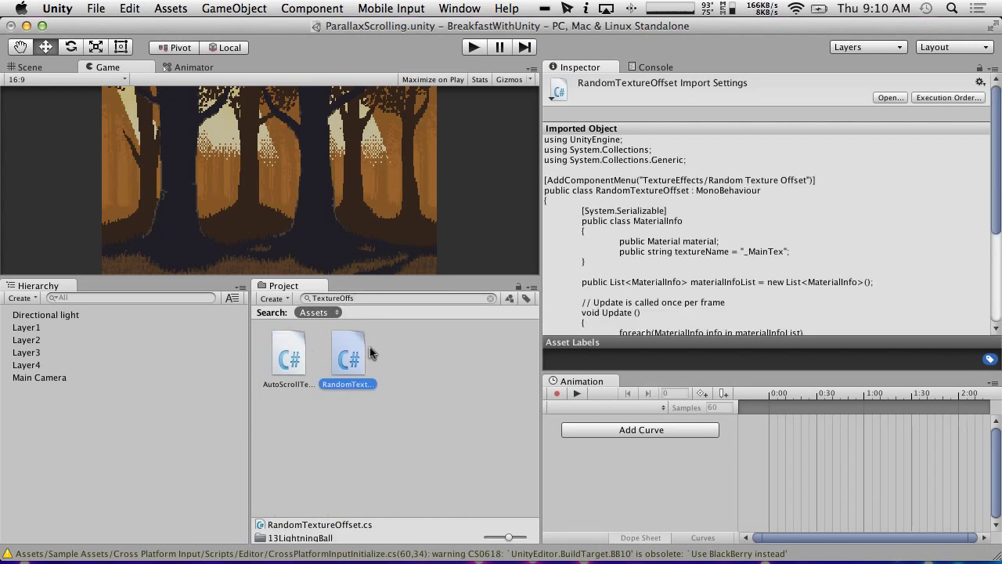
click(282, 354)
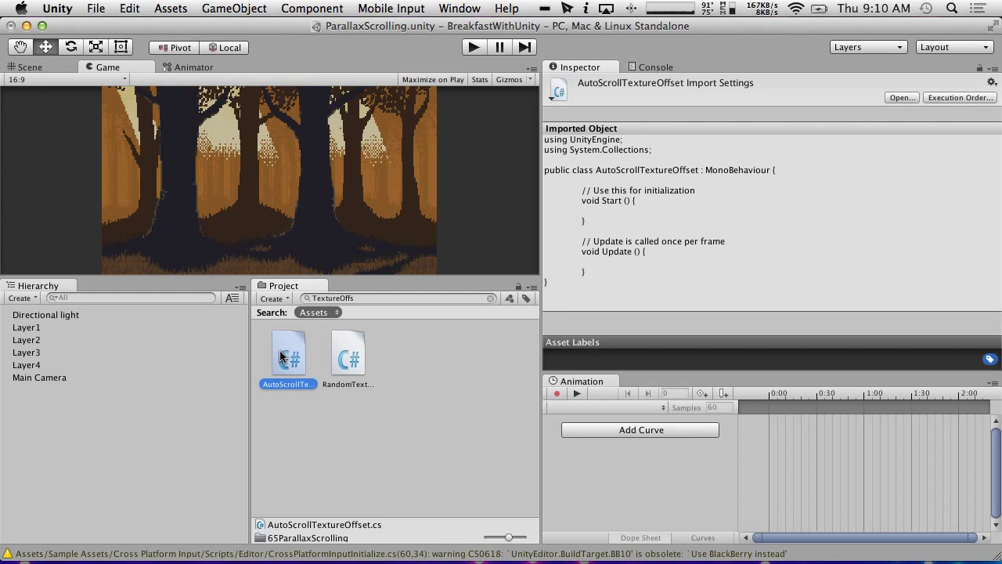
Step: Open the script, add public Vector2 scrollSpeed = Vector2.one, and move Update's brace onto its own line
double_click(280, 356)
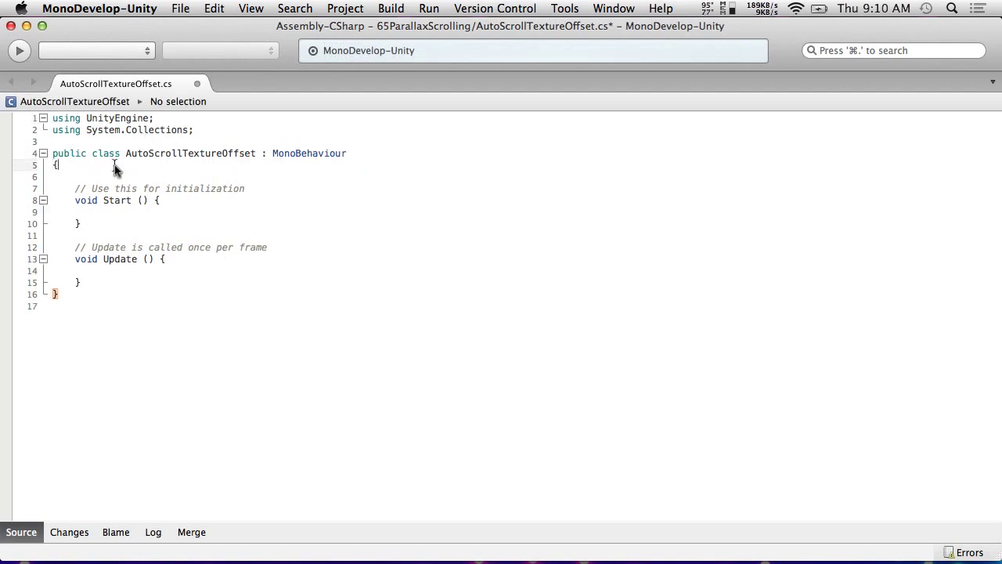
key(Return)
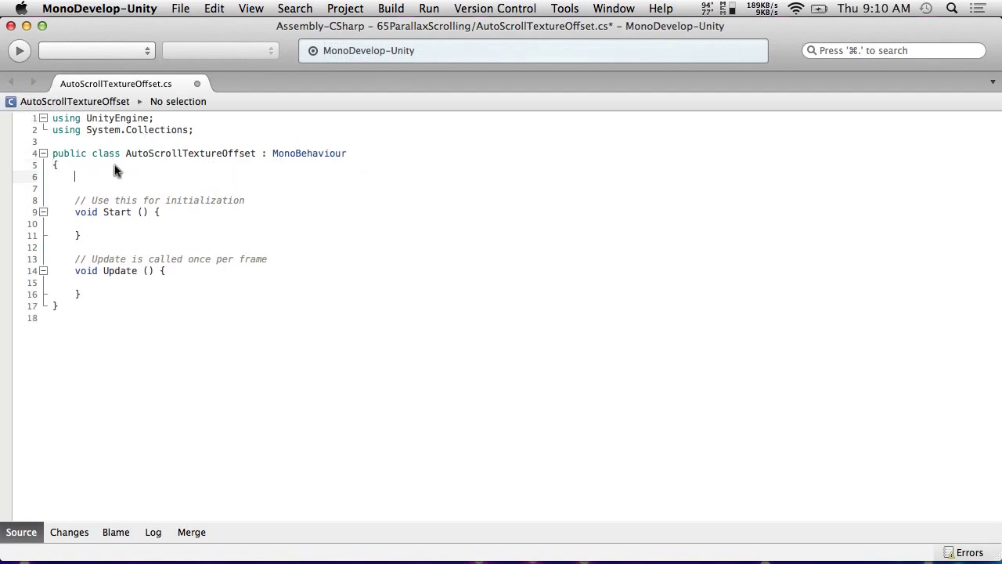
text(public Vector)
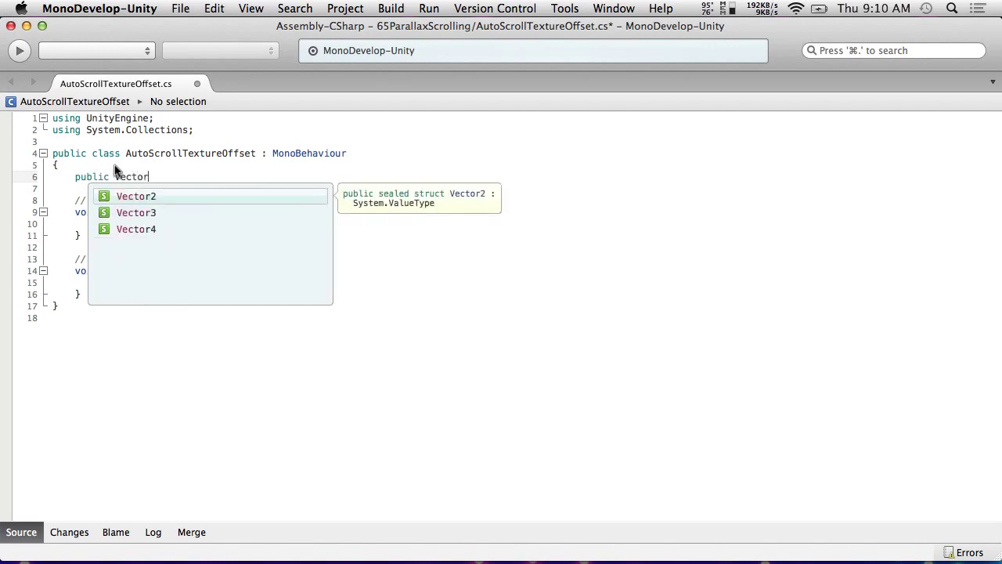
text(2 )
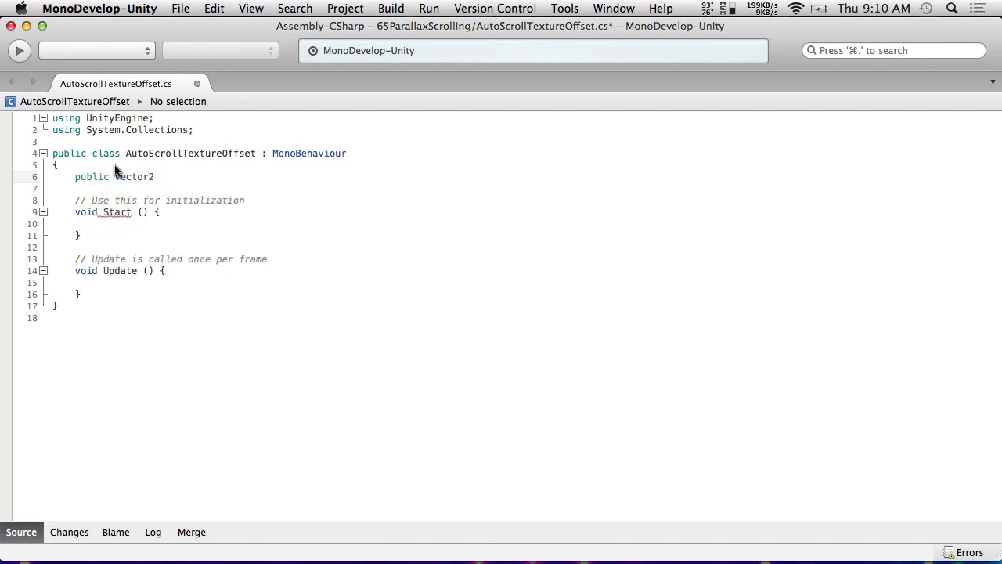
text(scrollSpeed = Vector2.one;)
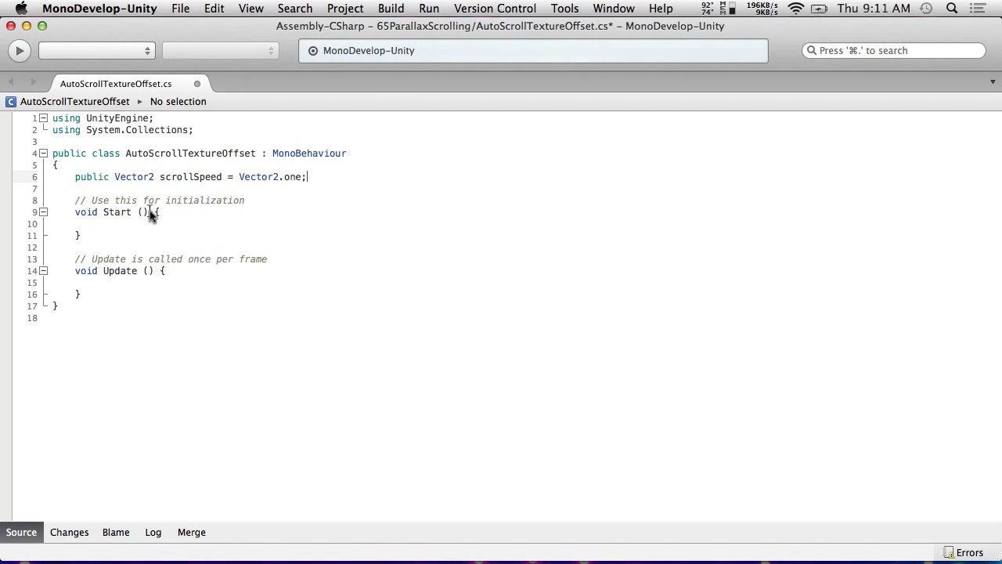
click(164, 271)
key(BackSpace)
key(Return)
text({)
key(Return)
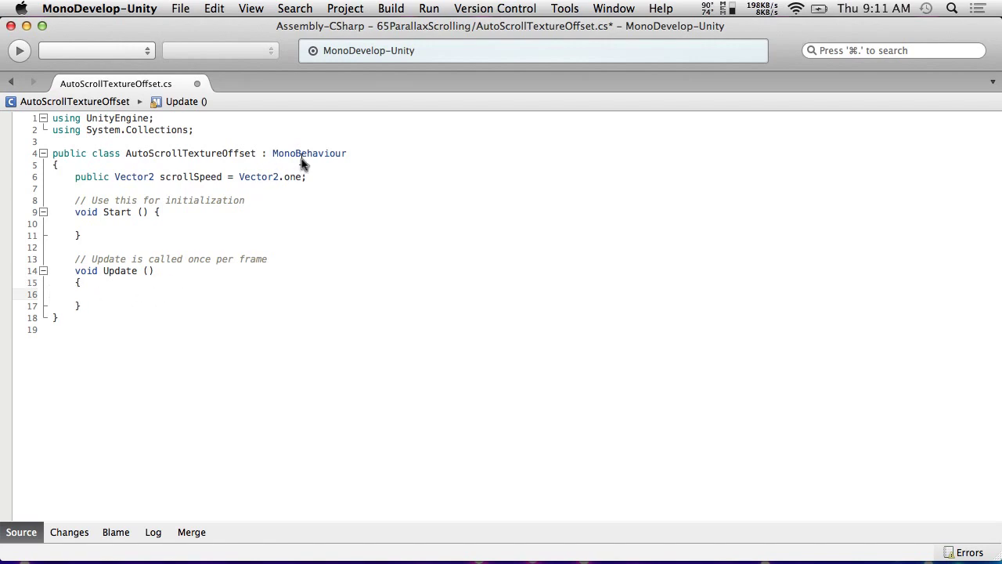
Step: In Update, write renderer.material.mainTextureOffset += scrollSpeed*Time.deltaTime; using autocomplete
text(renderer.)
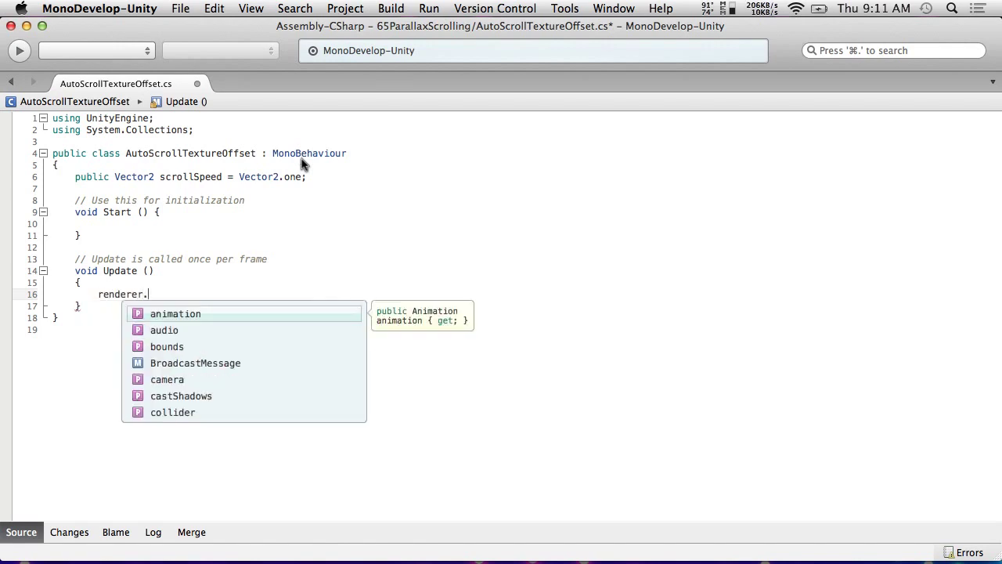
text(material.)
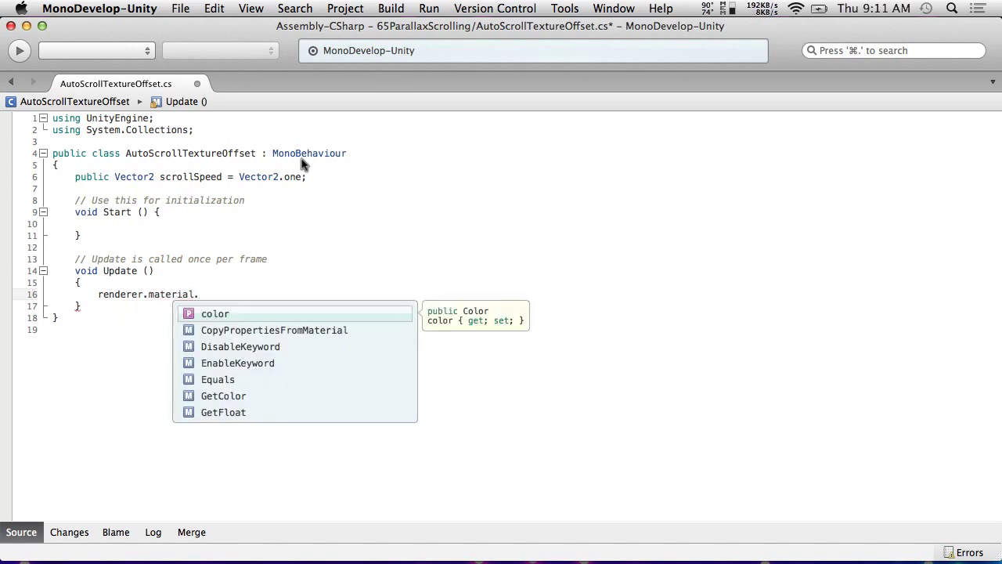
text(off)
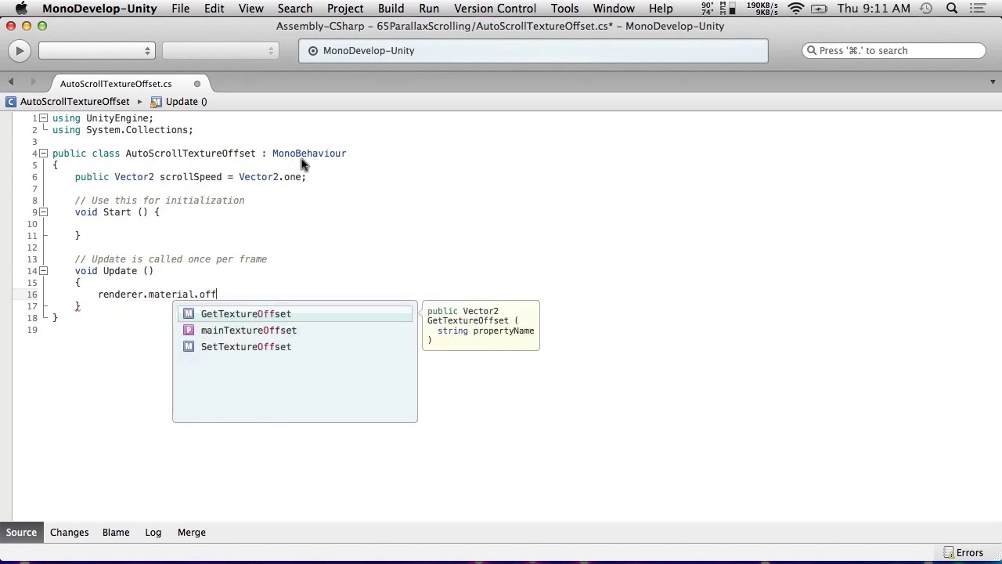
key(Down)
key(Down)
key(BackSpace)
key(BackSpace)
key(BackSpace)
key(BackSpace)
key(BackSpace)
key(BackSpace)
key(BackSpace)
key(BackSpace)
key(BackSpace)
key(BackSpace)
key(BackSpace)
key(BackSpace)
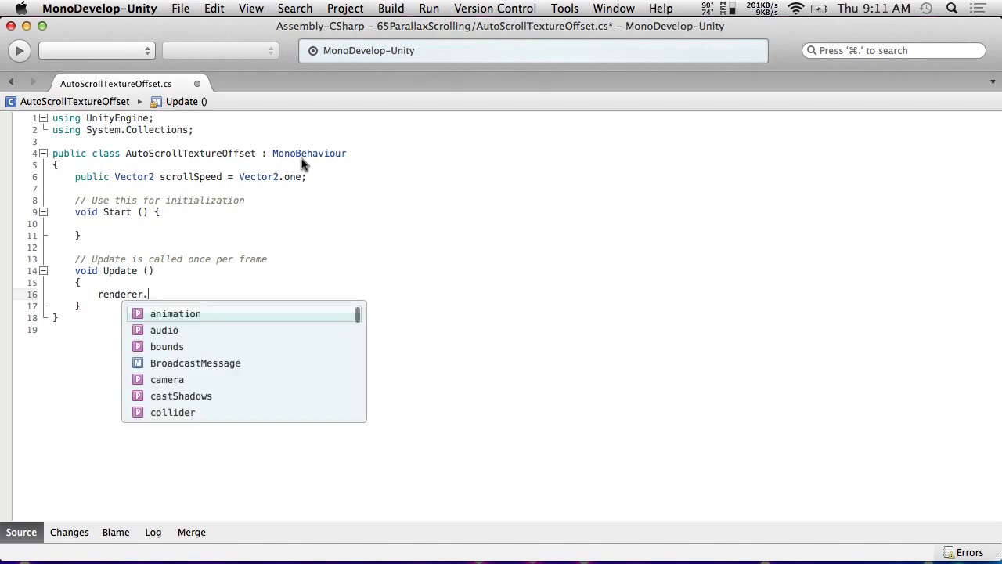
text(o)
key(BackSpace)
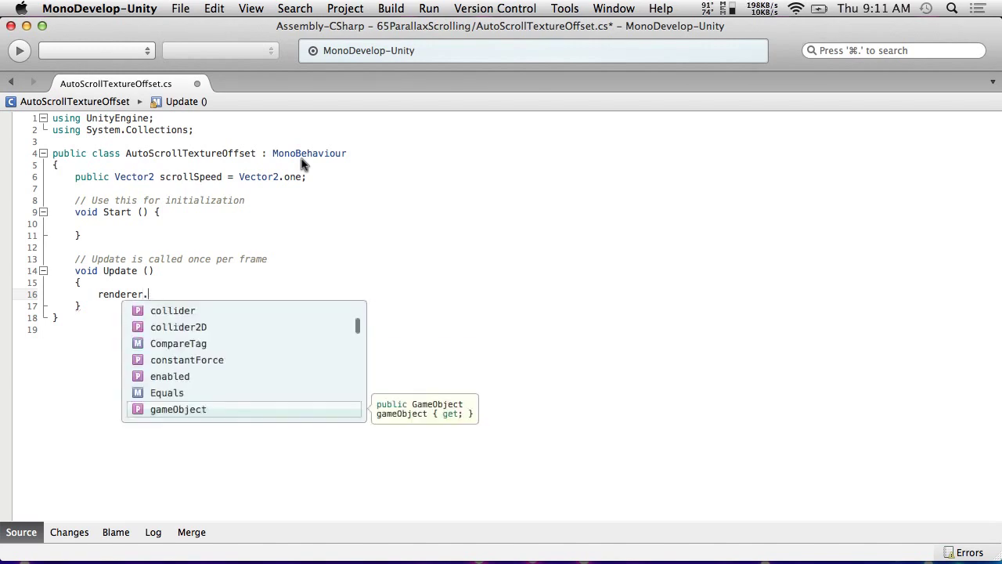
text(material.)
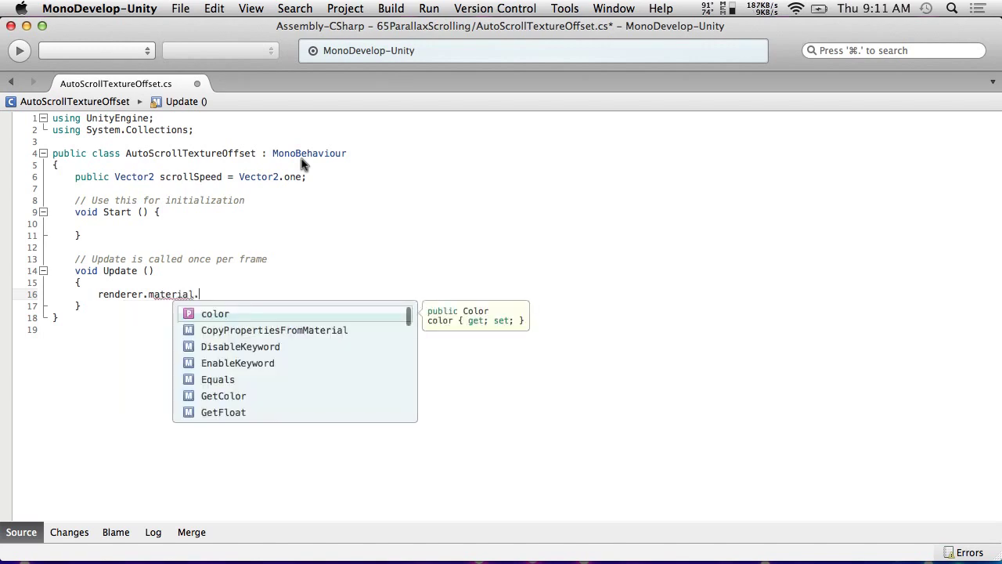
text(main)
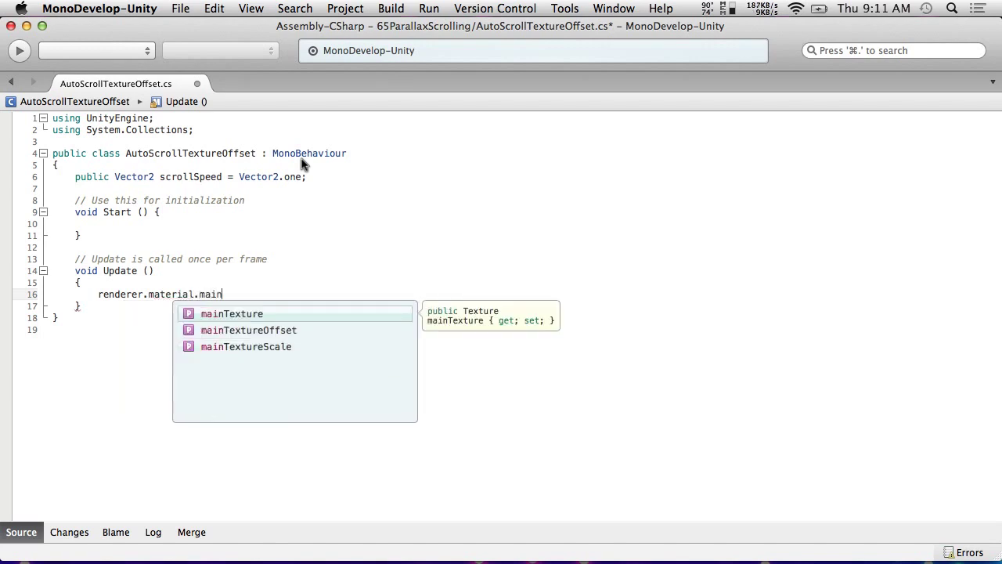
key(Down)
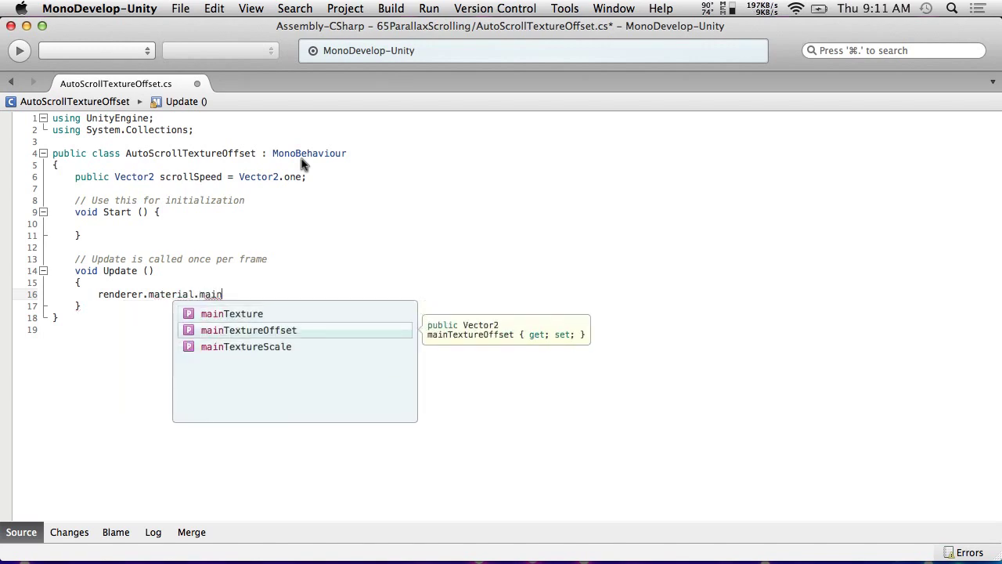
key(Return)
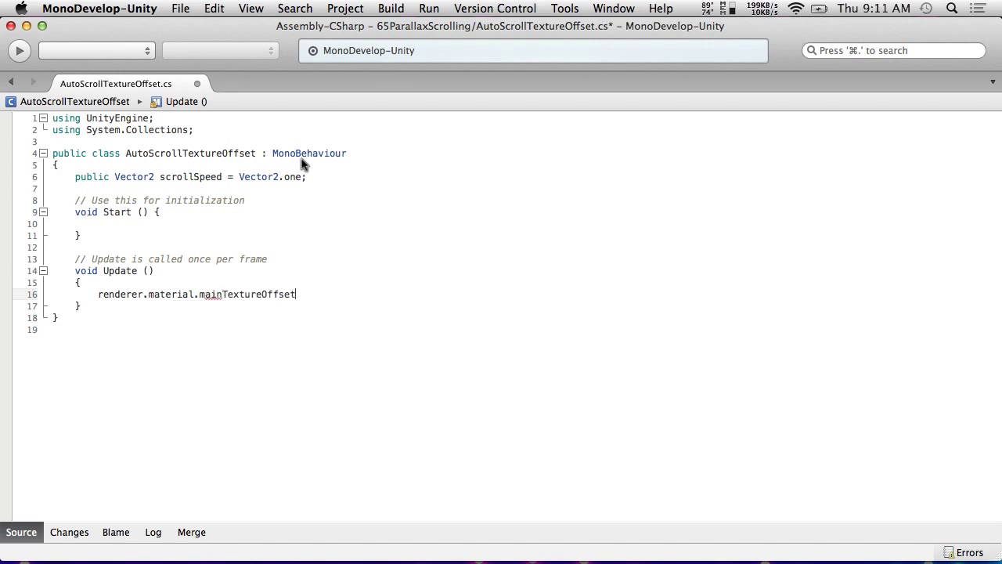
text(+= scroll)
key(Return)
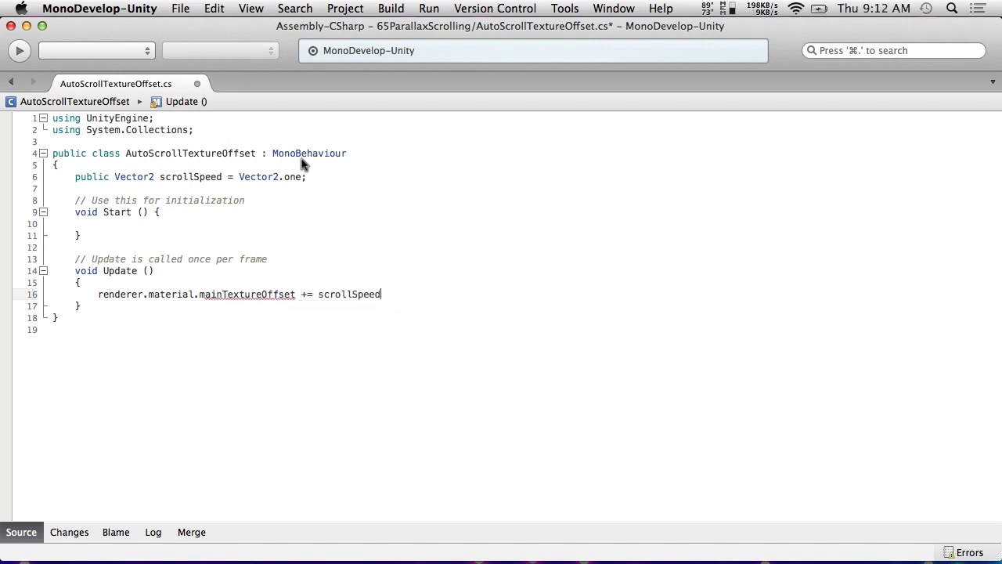
text(*Time.d)
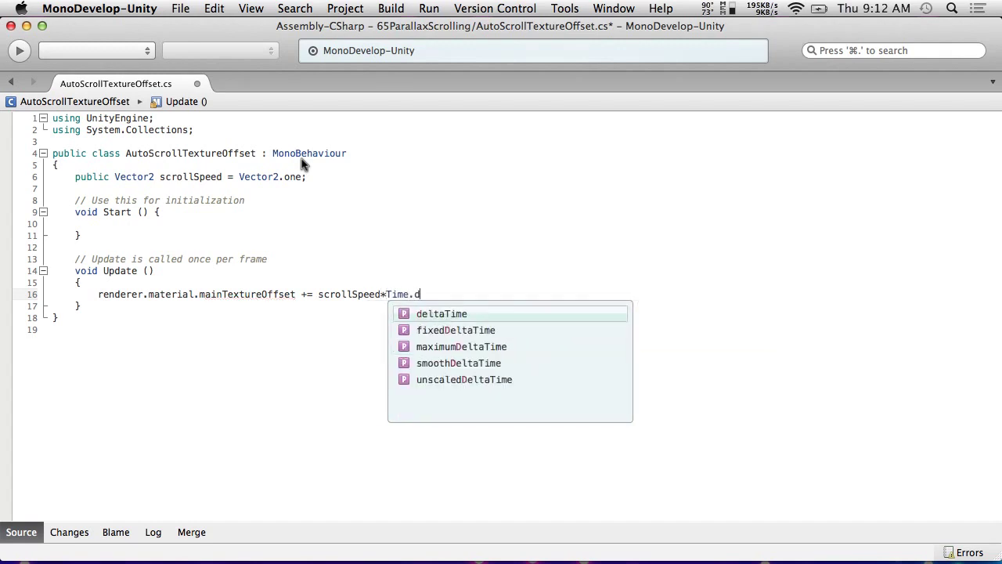
key(Return)
text(;)
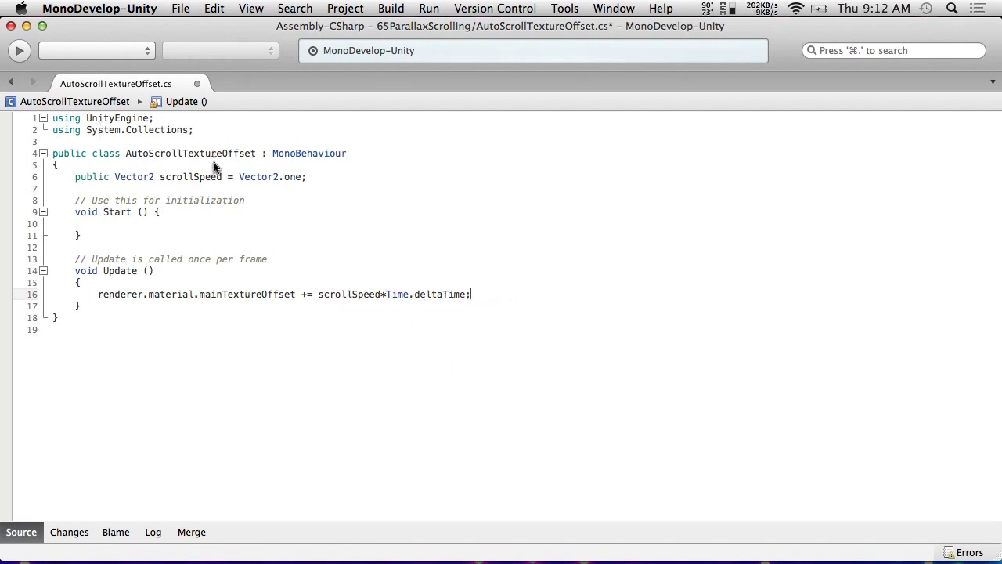
Step: Save the AutoScrollTextureOffset script from the File menu
click(210, 8)
mouse_move(181, 8)
click(202, 68)
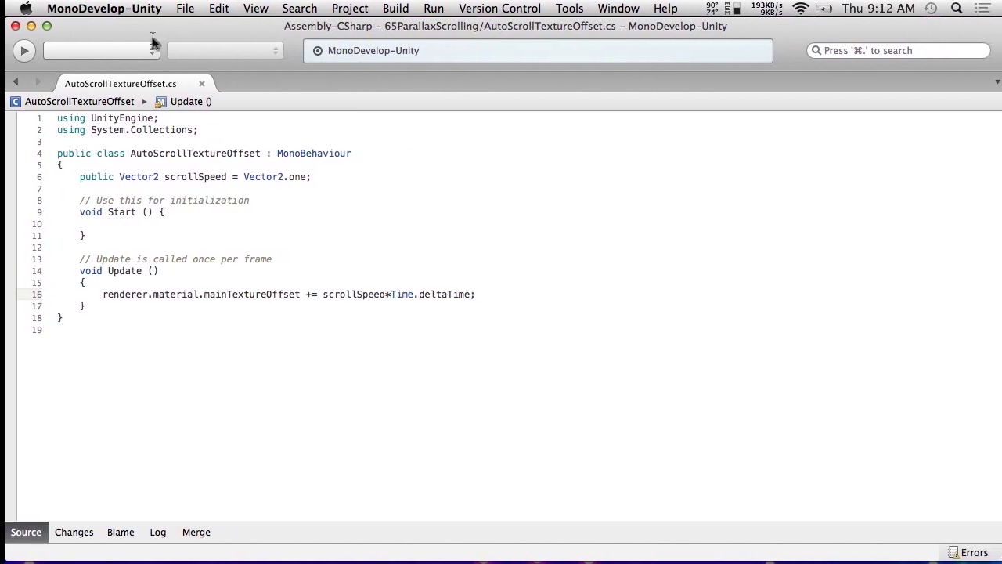
Step: Back in Unity, select Layer1 through Layer4 in the Hierarchy
key(super+Tab)
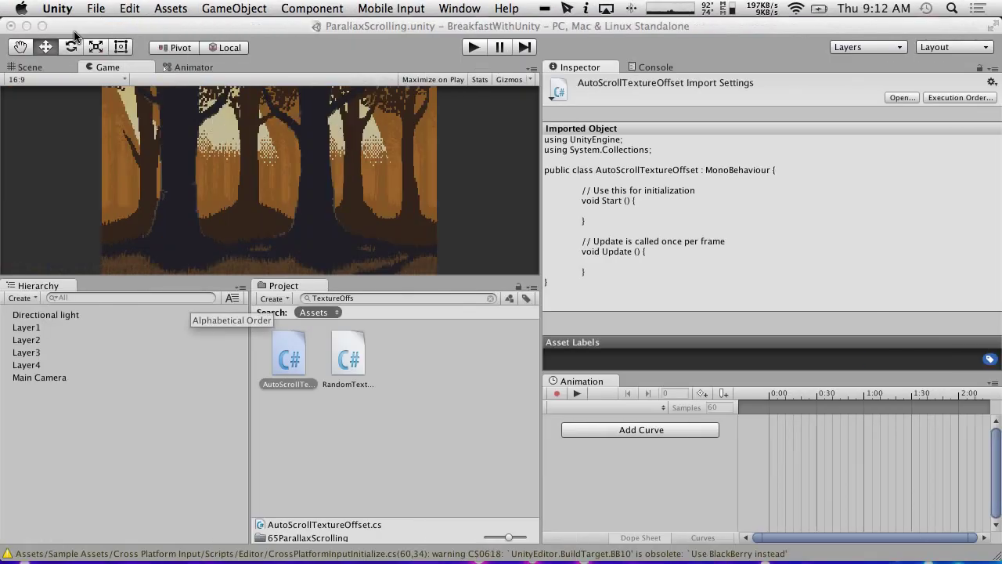
click(372, 446)
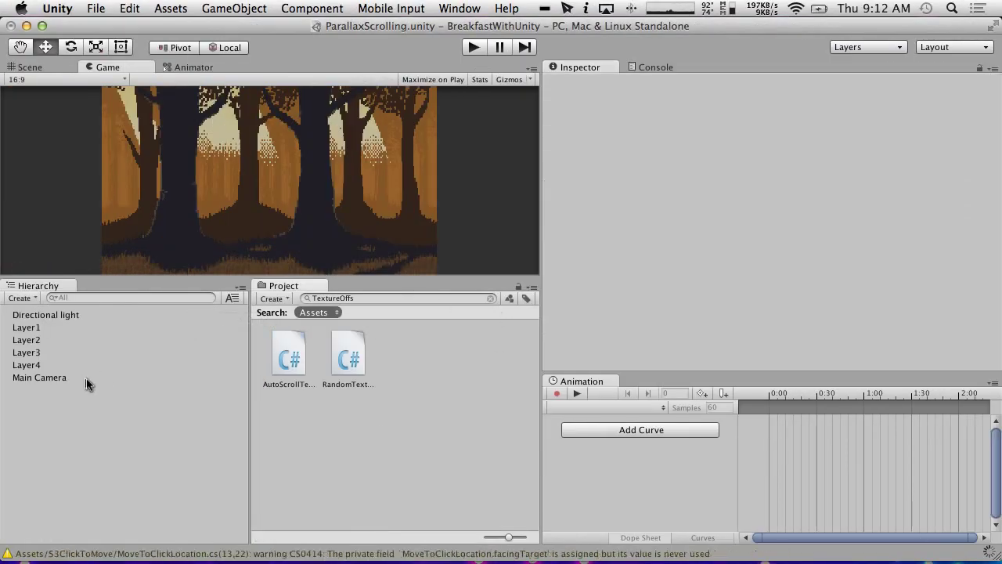
click(291, 365)
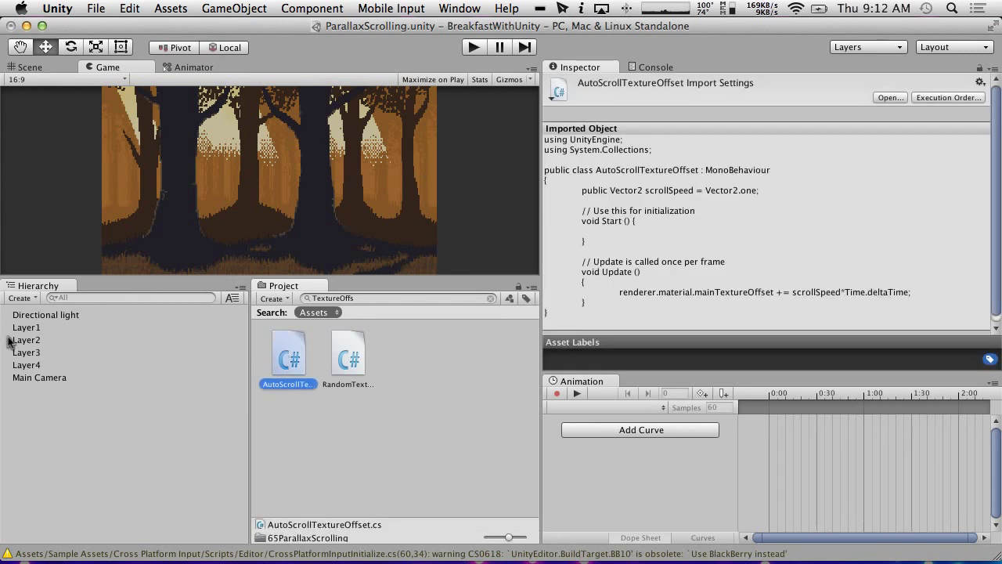
click(23, 327)
shift+click(52, 365)
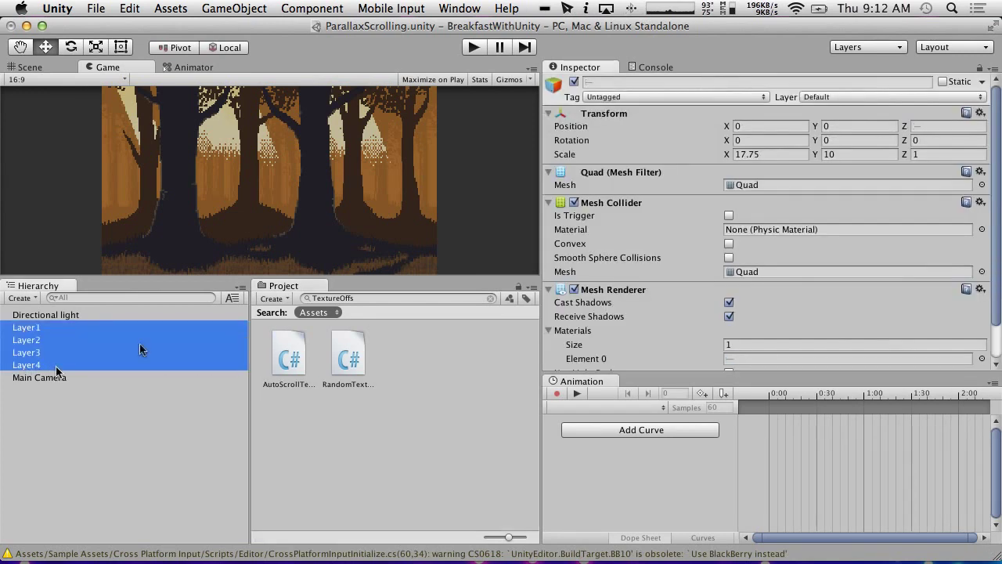
scroll(857, 267, down, 2)
Step: Add the Auto Scroll Texture Offset component to all four layers, then briefly play and stop the scene
click(751, 362)
text(Auto)
key(Down)
key(Down)
key(Down)
key(Return)
scroll(715, 334, down, 2)
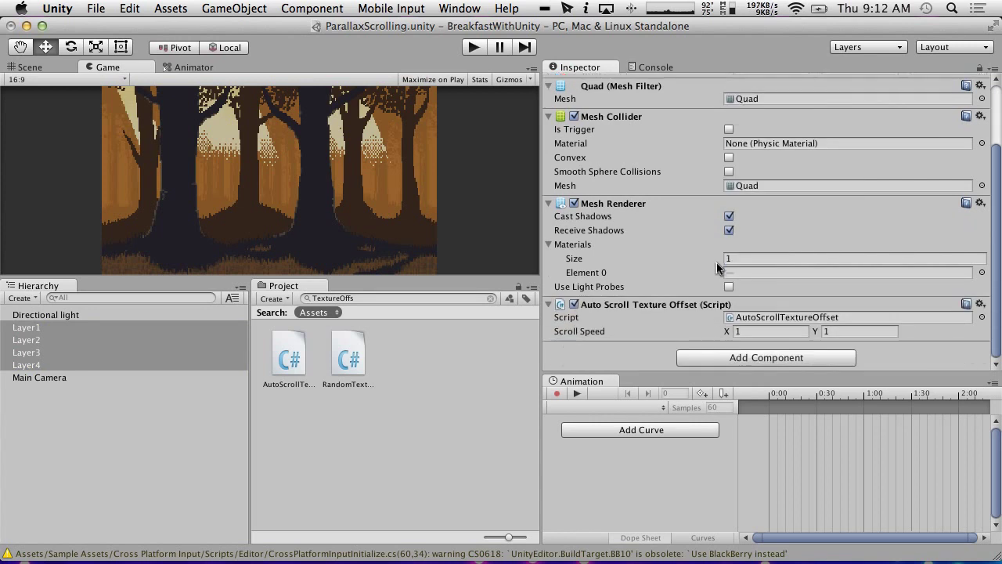
click(474, 47)
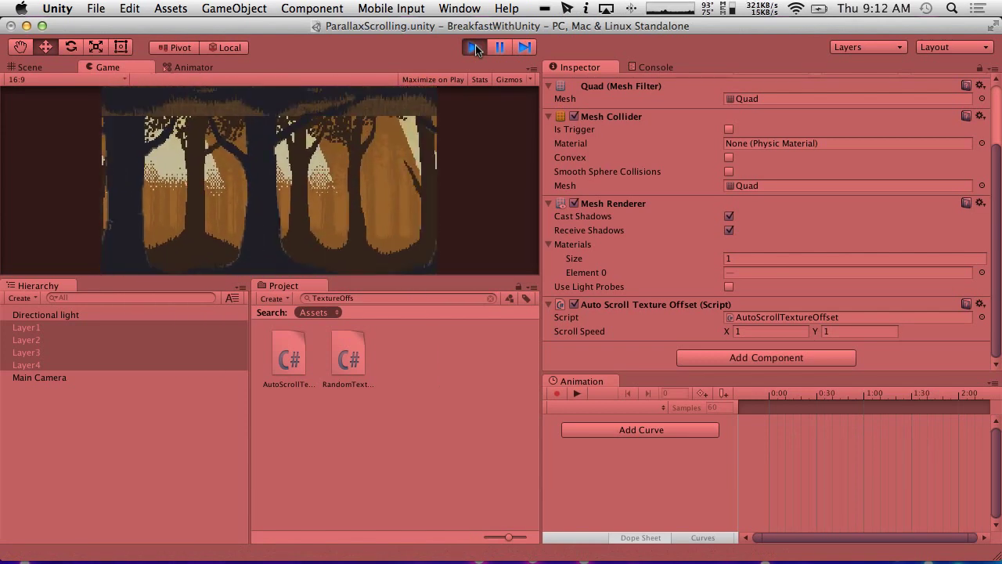
click(475, 49)
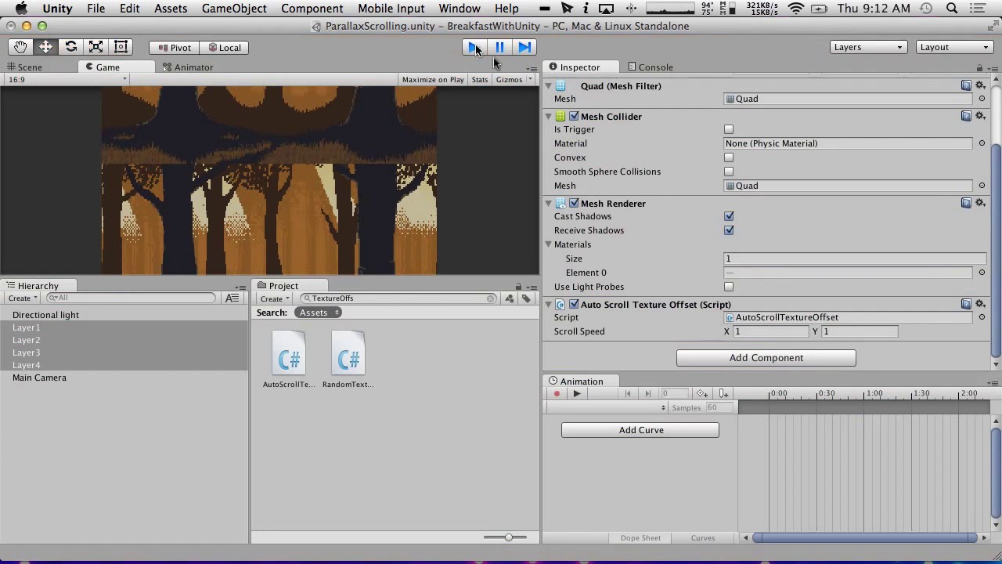
Step: Set the layers' Scroll Speed Y to 0
click(771, 330)
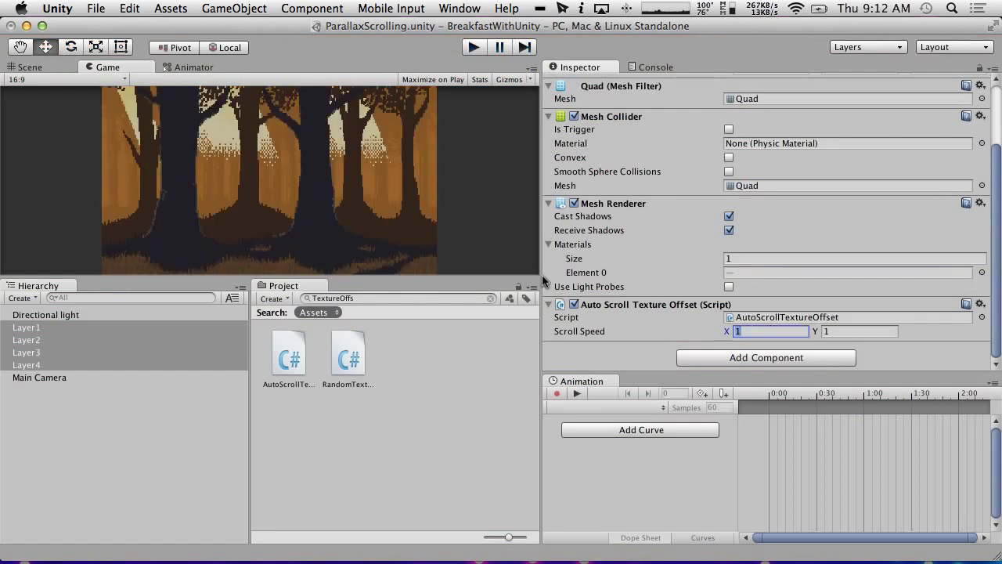
click(843, 332)
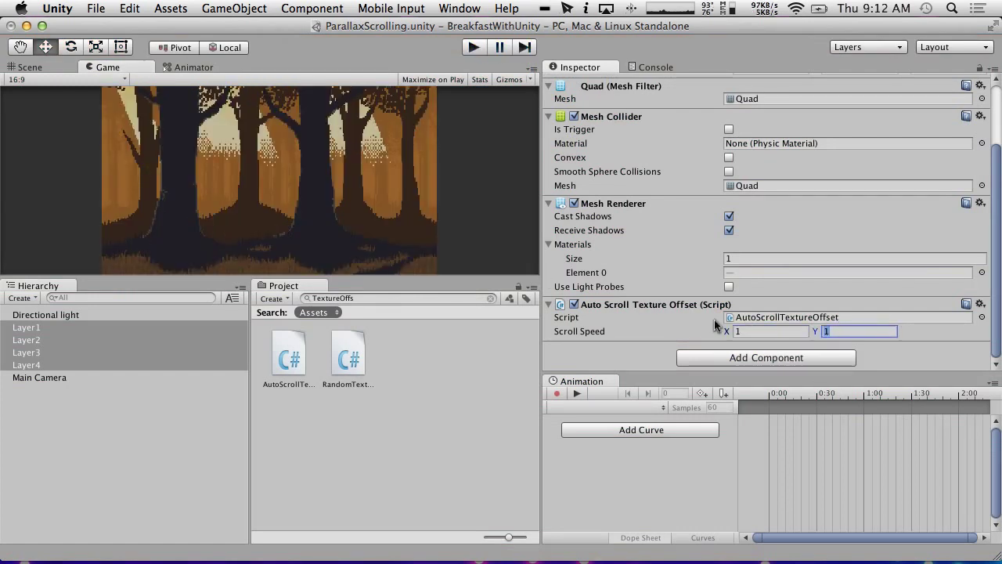
text(0)
click(765, 332)
Step: Give Layer2 a horizontal scroll speed of 0.5
click(66, 328)
click(52, 342)
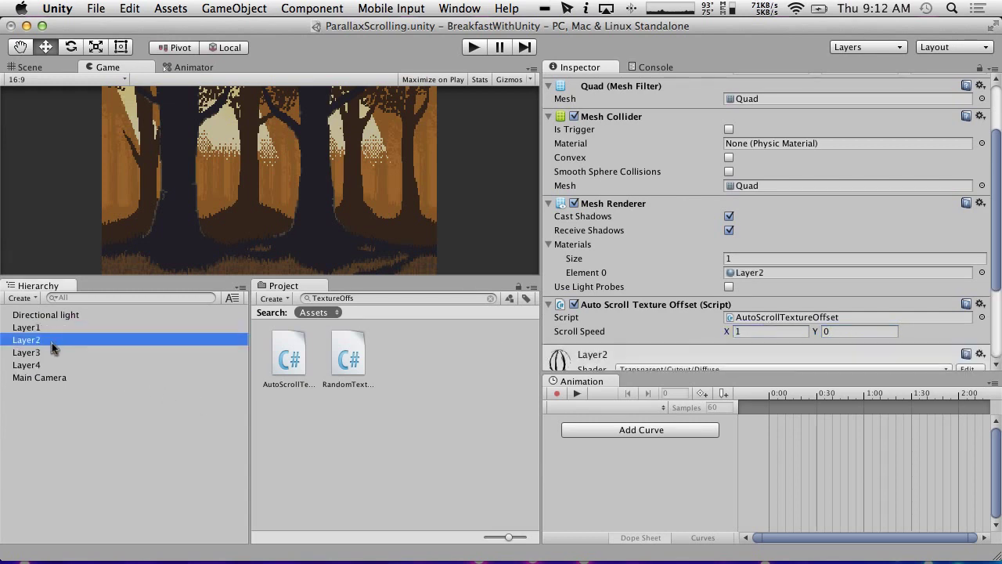
click(758, 331)
text(1)
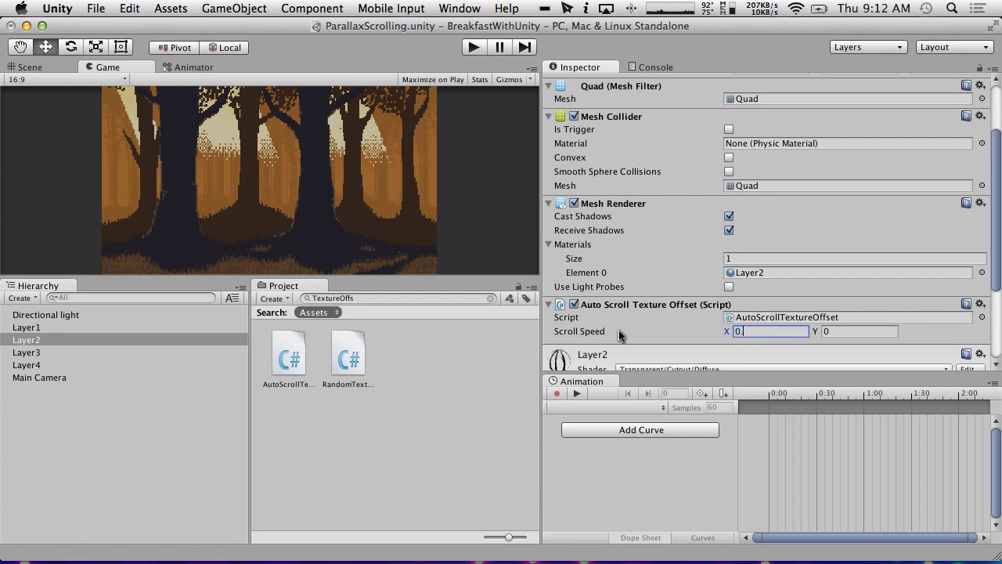
click(43, 352)
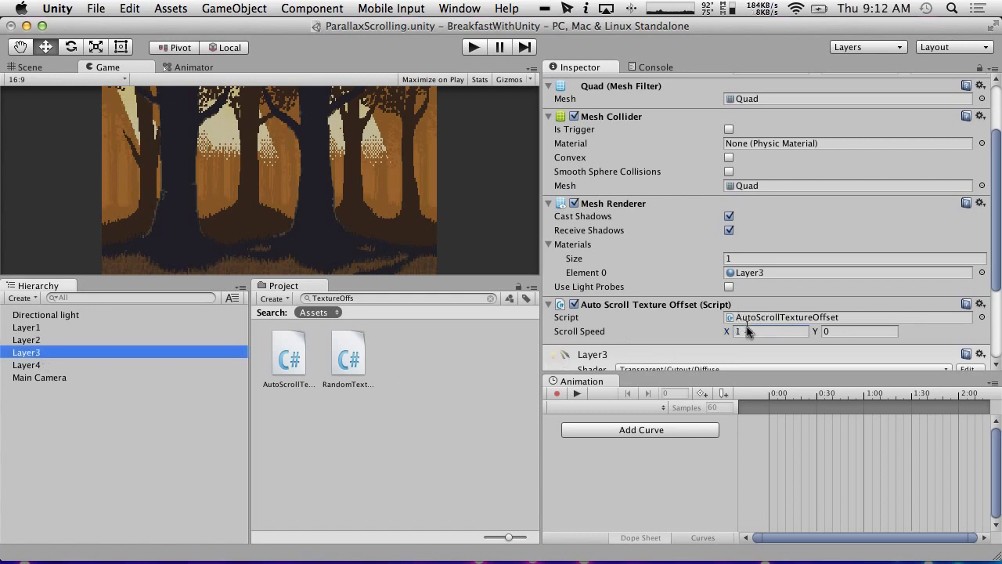
click(59, 341)
click(743, 332)
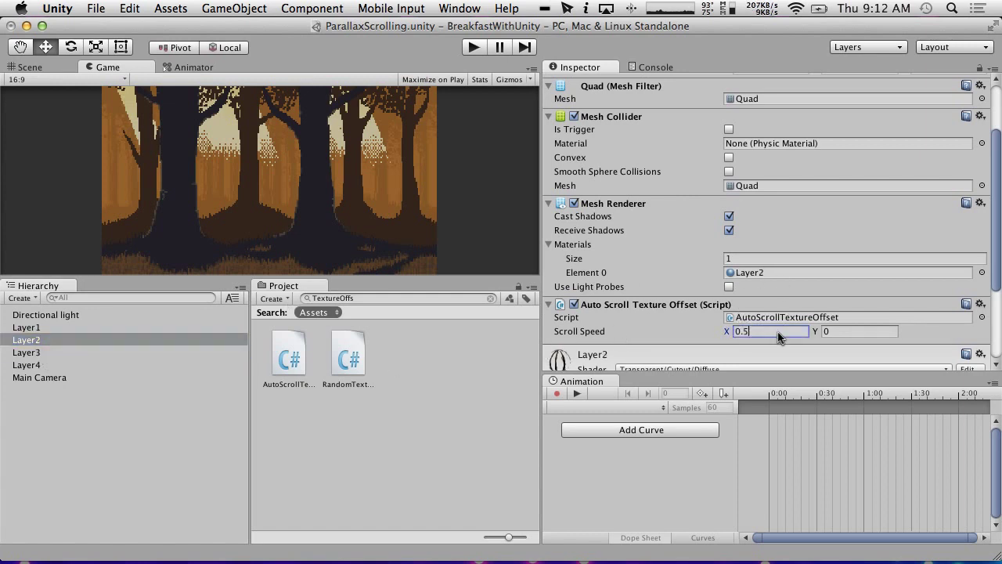
text(0.5)
Step: Set Layer3's Scroll Speed X to 0.75 and Layer4's to 0.25, then play the scene
click(76, 352)
click(751, 331)
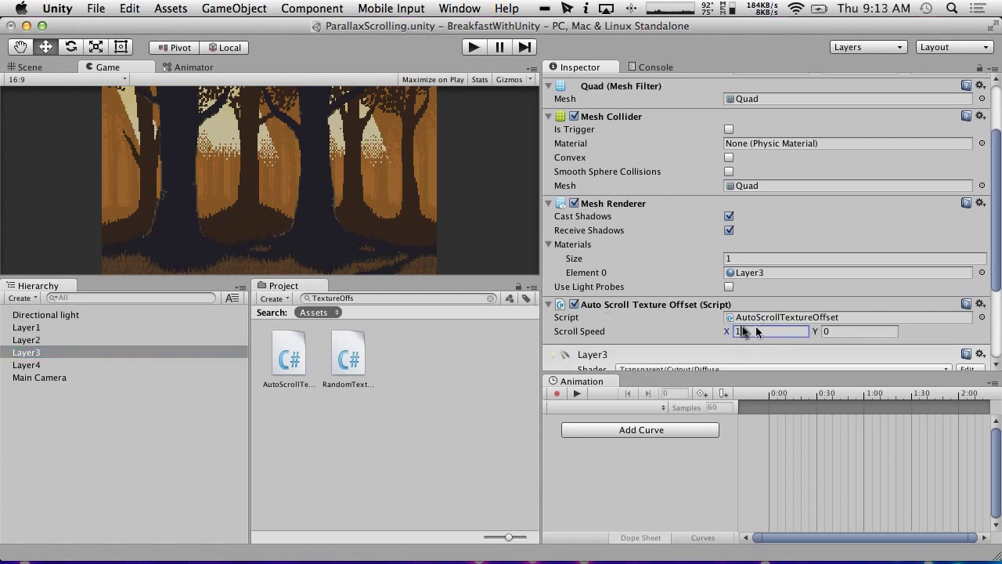
text(0)
text(.75)
click(61, 366)
click(741, 333)
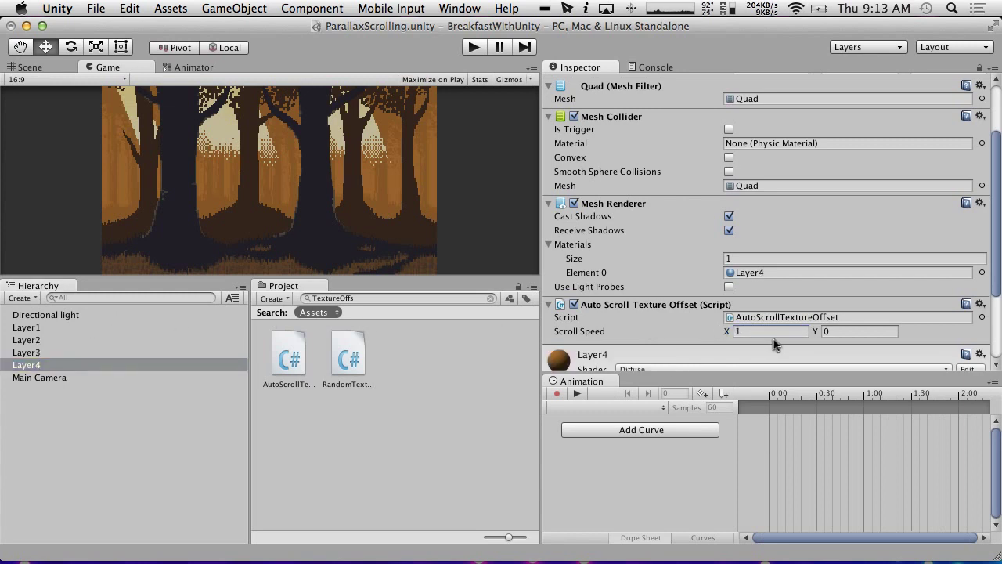
text(0.25)
click(472, 48)
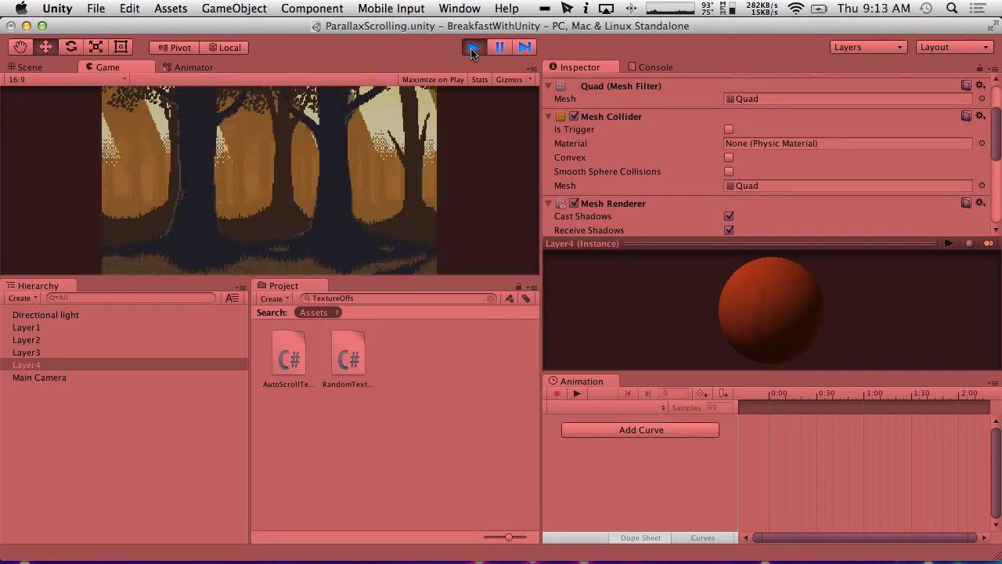
Step: In the Scene view, orbit around the stacked forest quads while playing, then stop playback
click(29, 66)
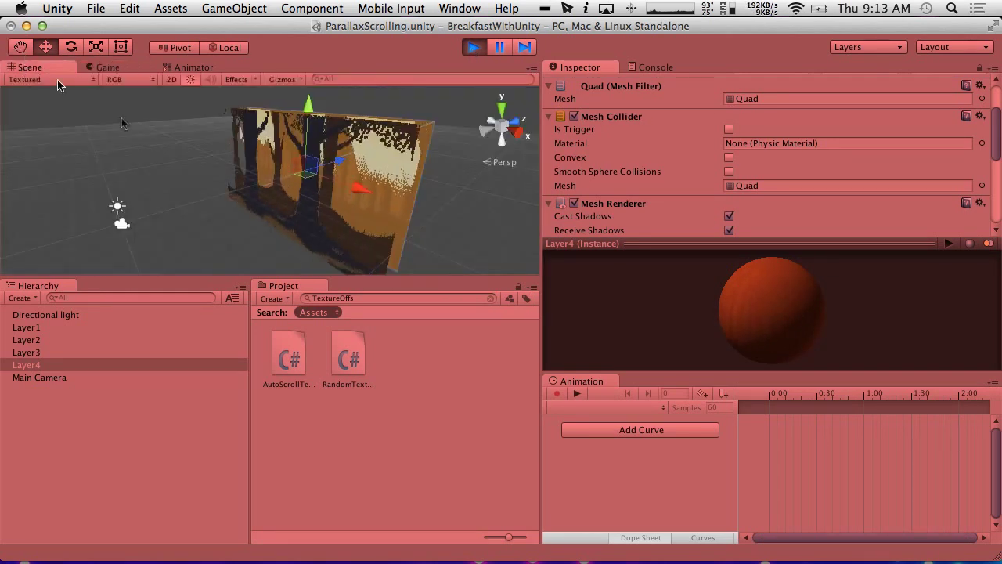
alt+drag(142, 135, 344, 165)
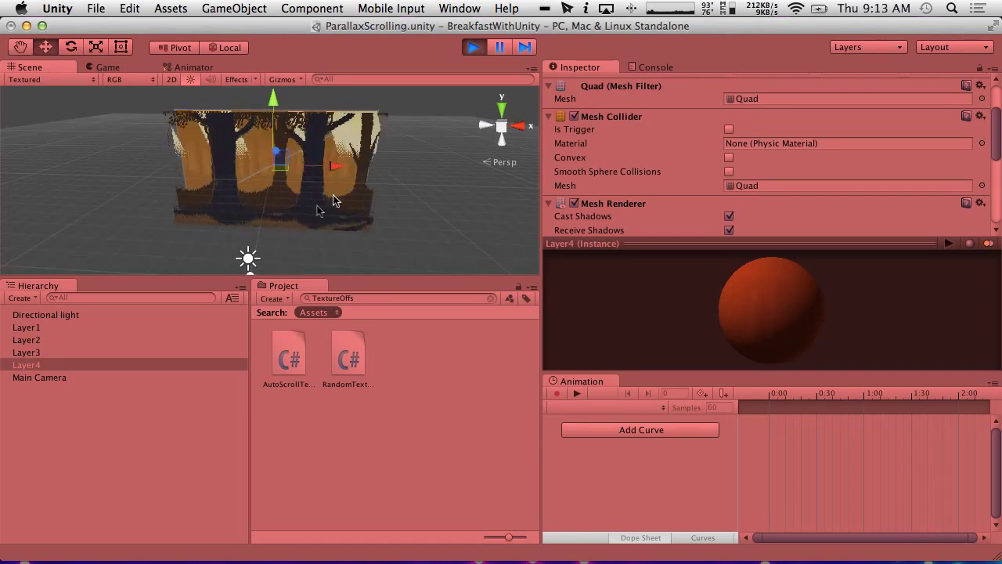
alt+drag(317, 211, 385, 170)
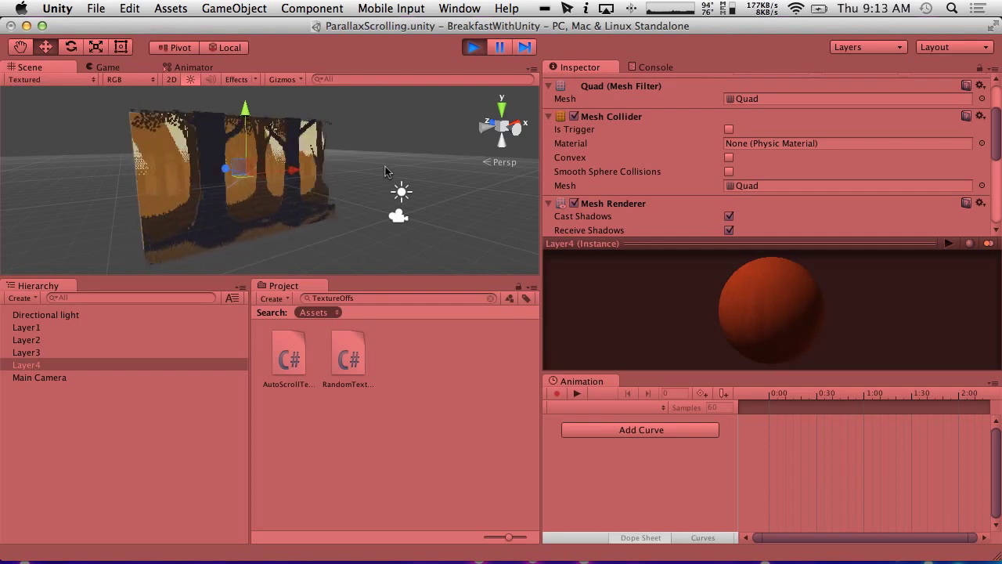
click(473, 49)
Step: Replay the scene in Unity and watch Layer4's material offset X climb past 6
key(super+Tab)
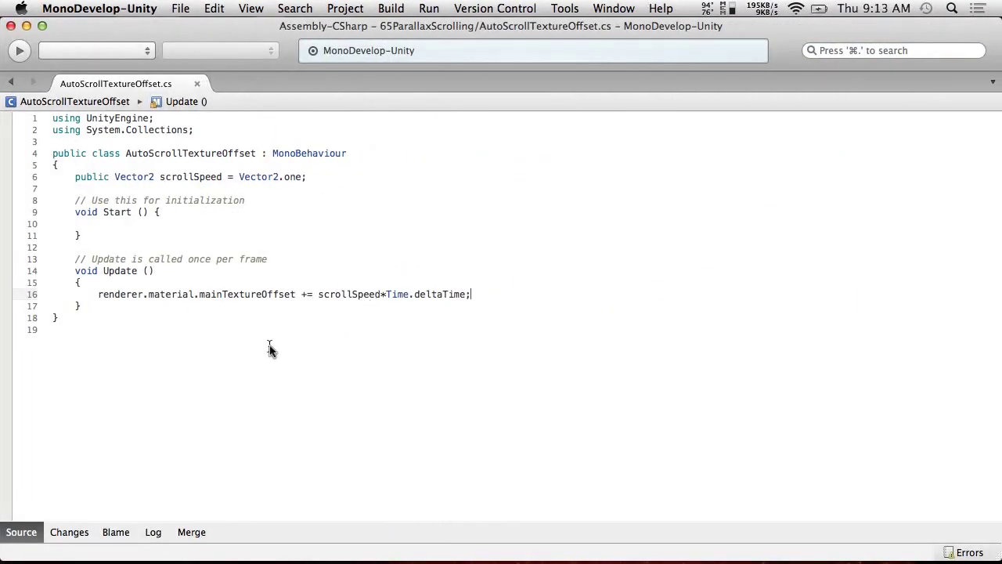
key(super+Tab)
click(474, 49)
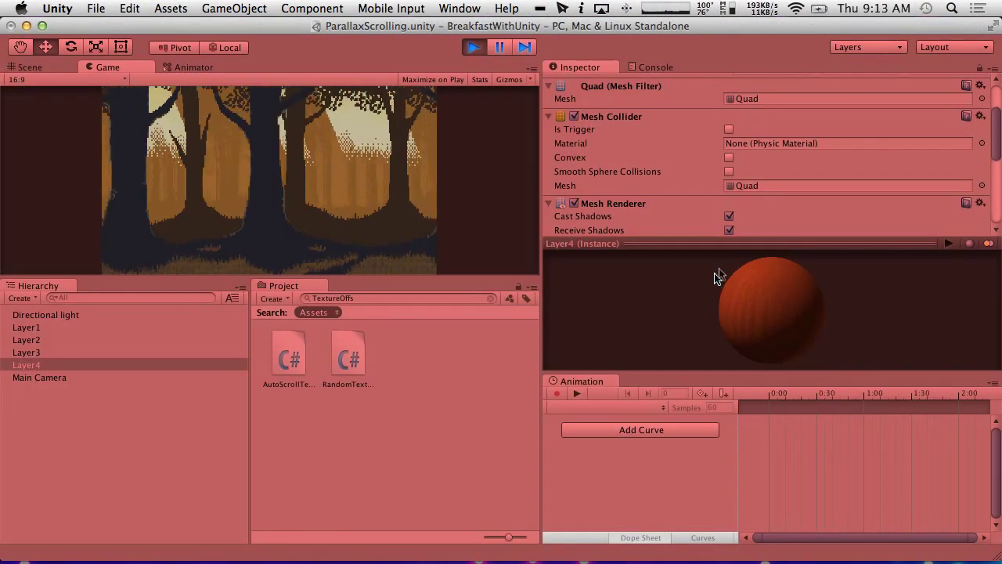
drag(997, 149, 998, 211)
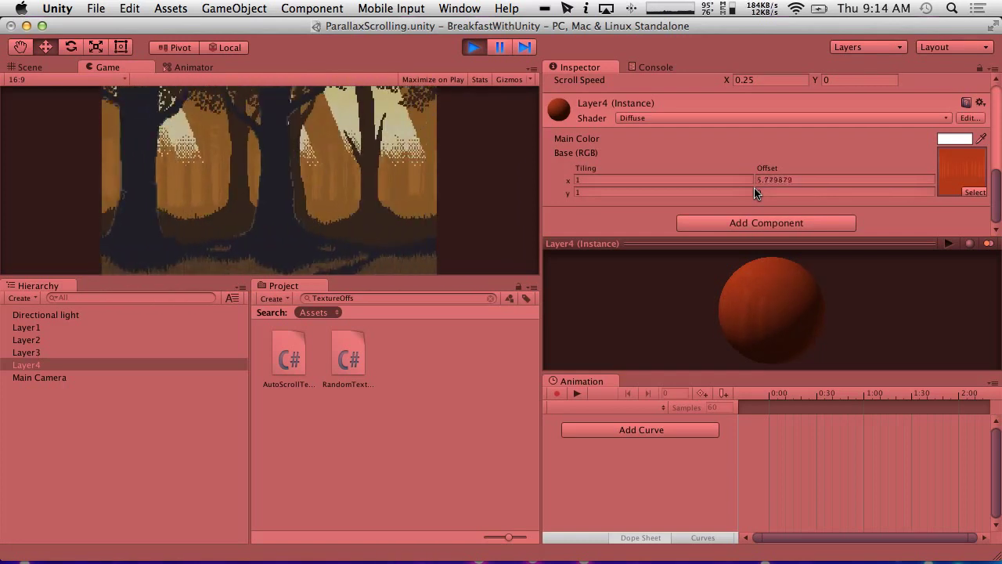
Step: Stop playback and start an if condition on scrollSpeed.x below the offset update
click(483, 48)
key(ctrl+Right)
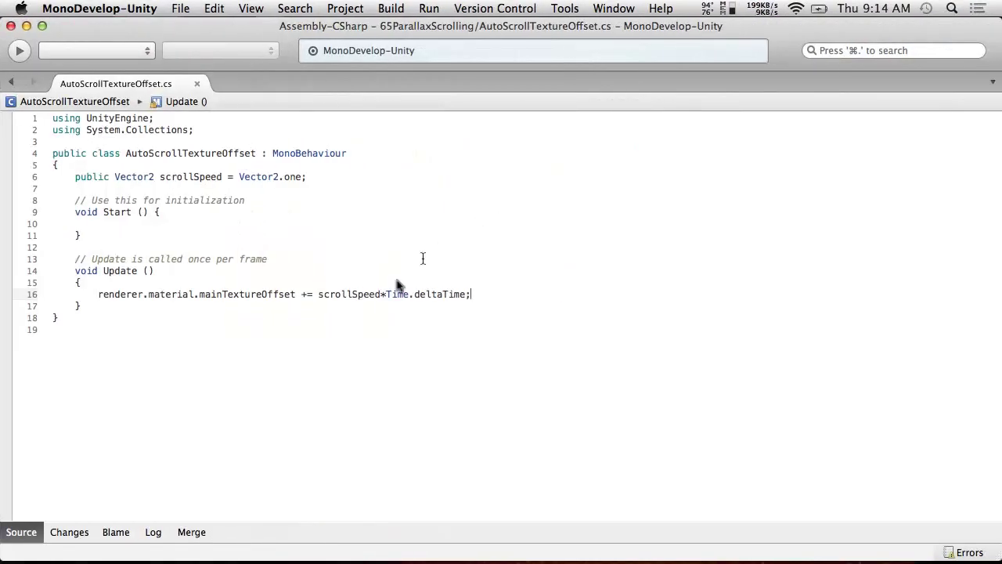
key(Return)
text(if()
key(BackSpace)
key(BackSpace)
key(Return)
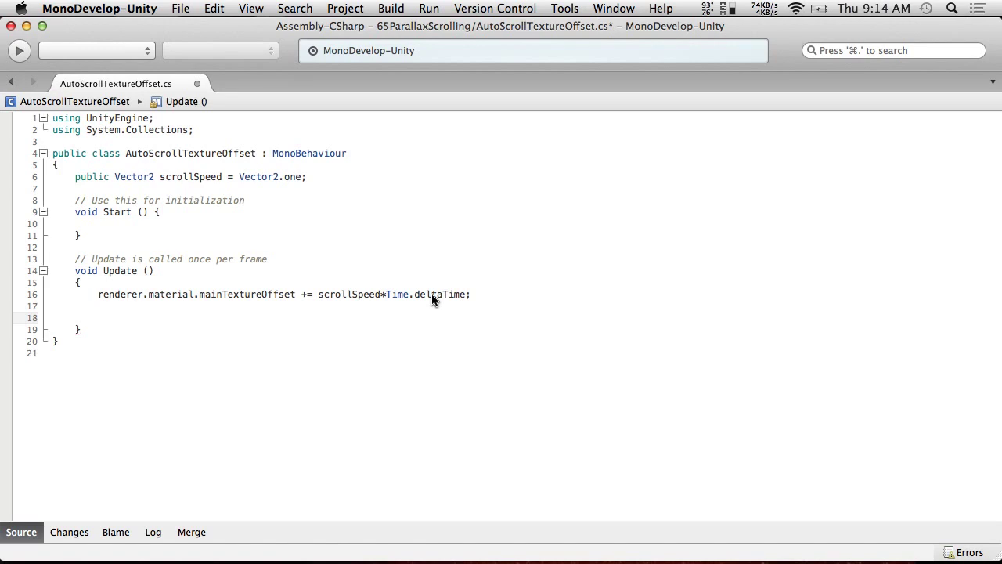
text(if()
text(scro)
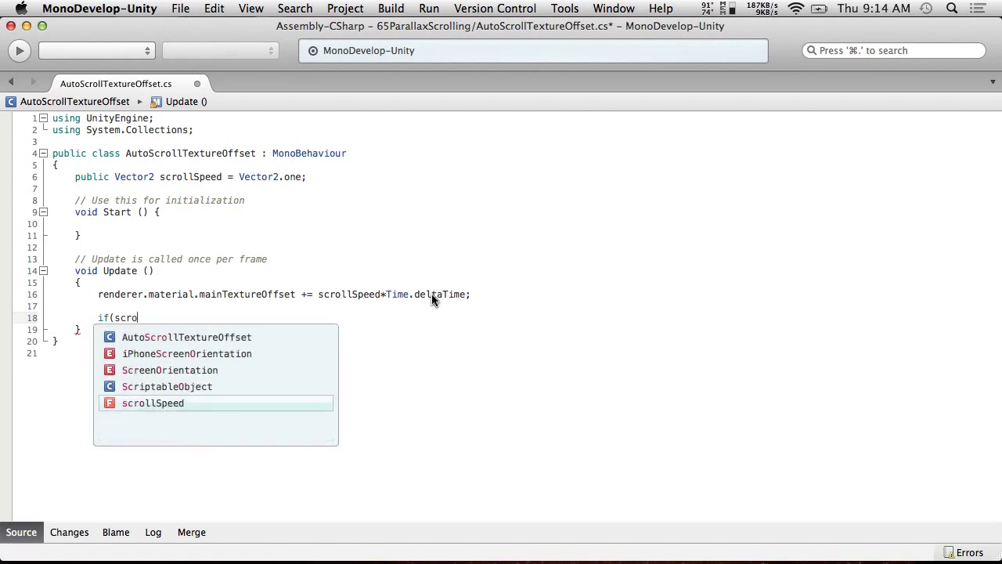
text(llSpeed.x >= 1.0f)
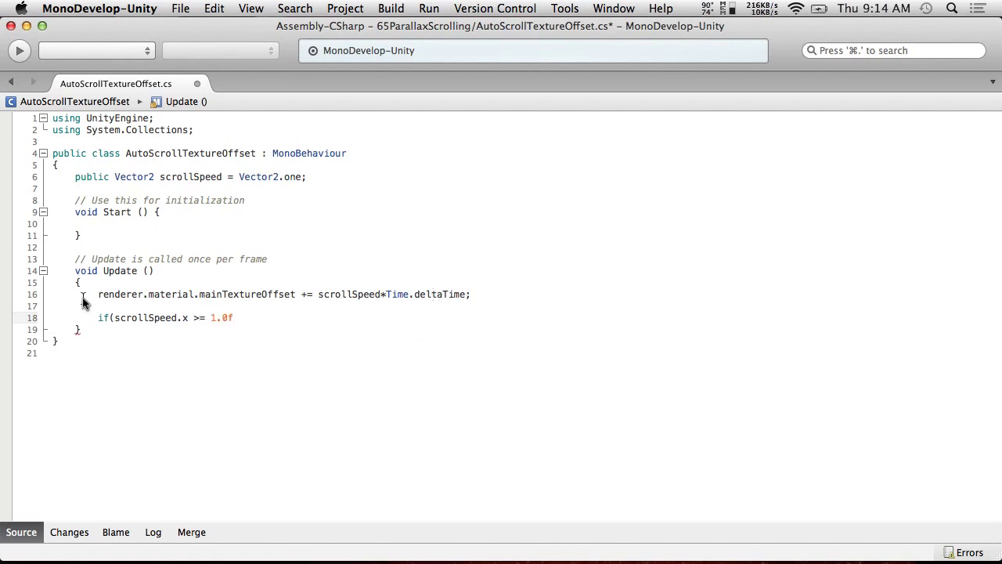
Step: Turn the if into a while loop on scrollSpeed.x with an empty braced body
click(110, 317)
key(BackSpace)
key(BackSpace)
text(while)
click(278, 317)
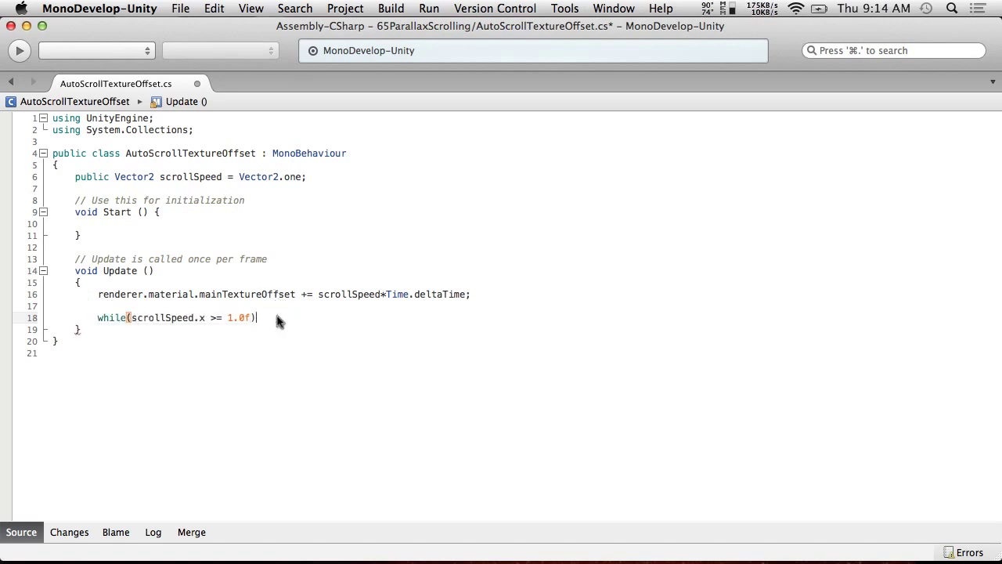
key(Return)
text({)
key(Return)
key(Return)
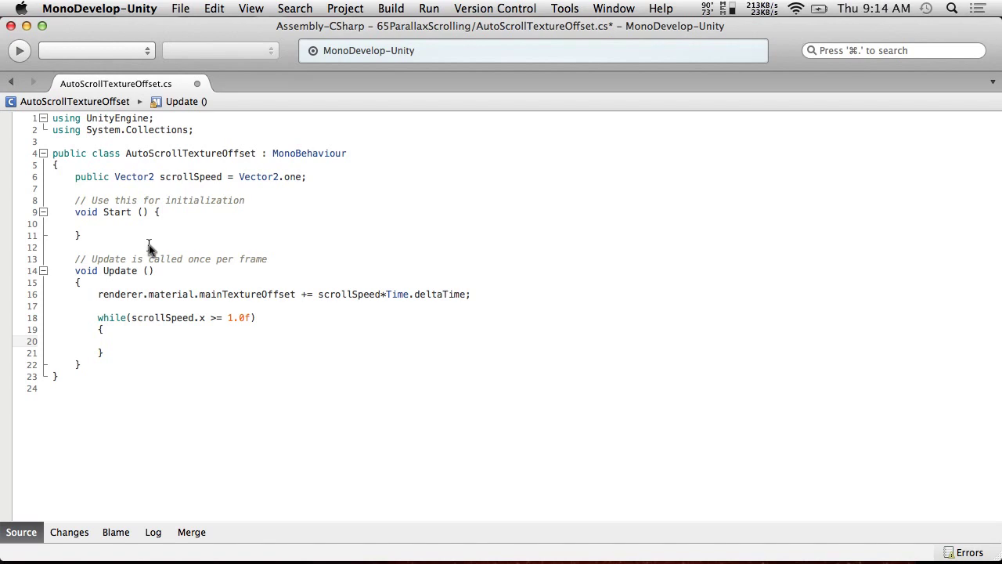
Step: Copy scrollSpeed.x and open a new line below the offset update line
mouse_move(241, 315)
drag(205, 317, 136, 316)
key(super+c)
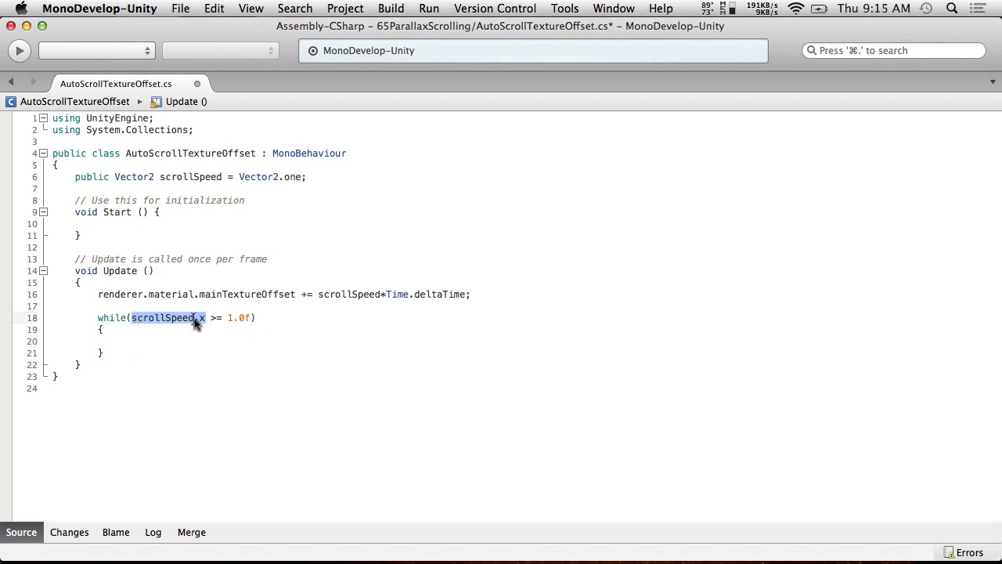
click(244, 284)
key(Return)
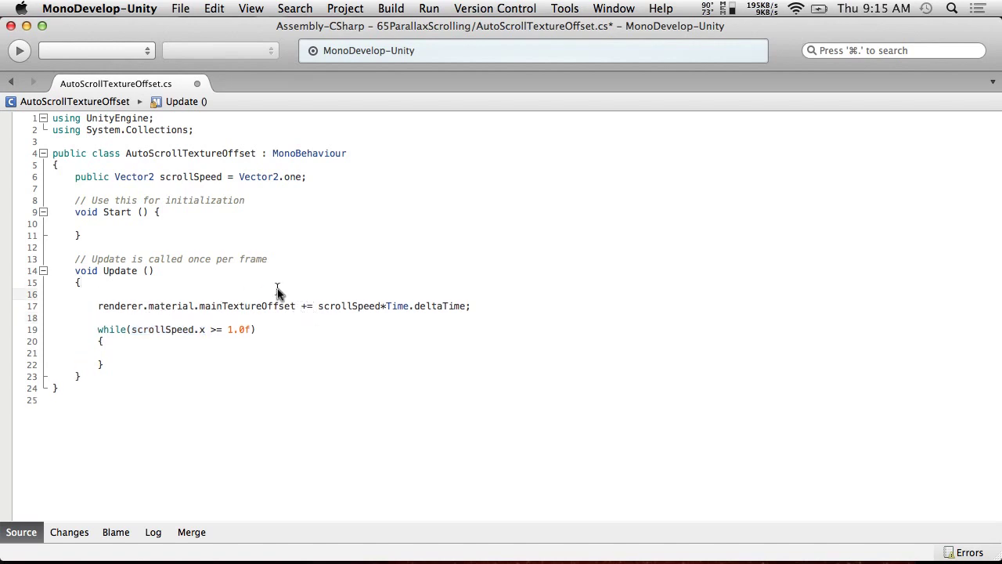
key(super+z)
drag(296, 295, 96, 300)
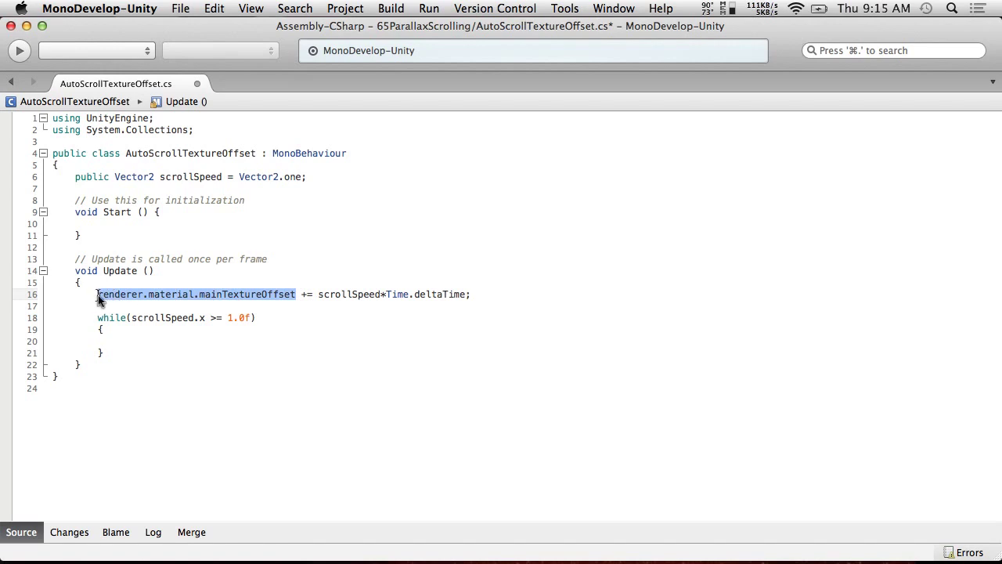
click(505, 294)
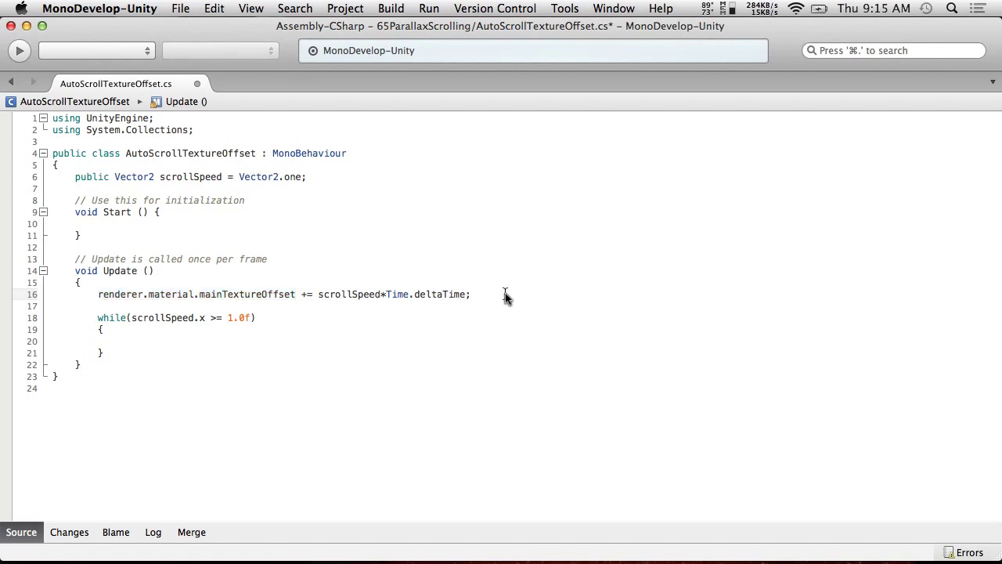
key(Return)
key(Return)
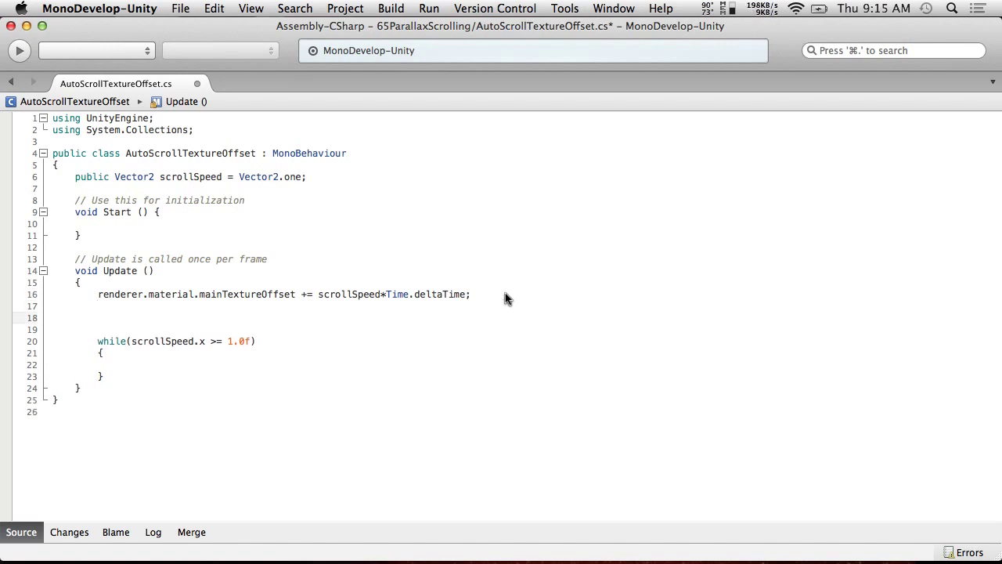
Step: Declare Vector2 finalTextureOffset initialised to renderer.material.mainTextureOffset
text(float)
key(BackSpace)
text(Vector2 c)
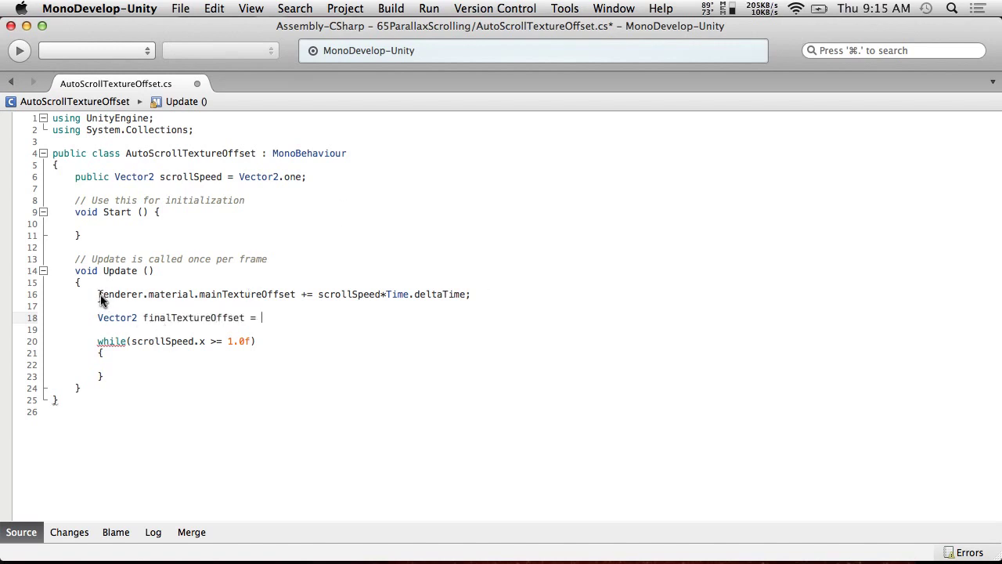
drag(100, 298, 295, 299)
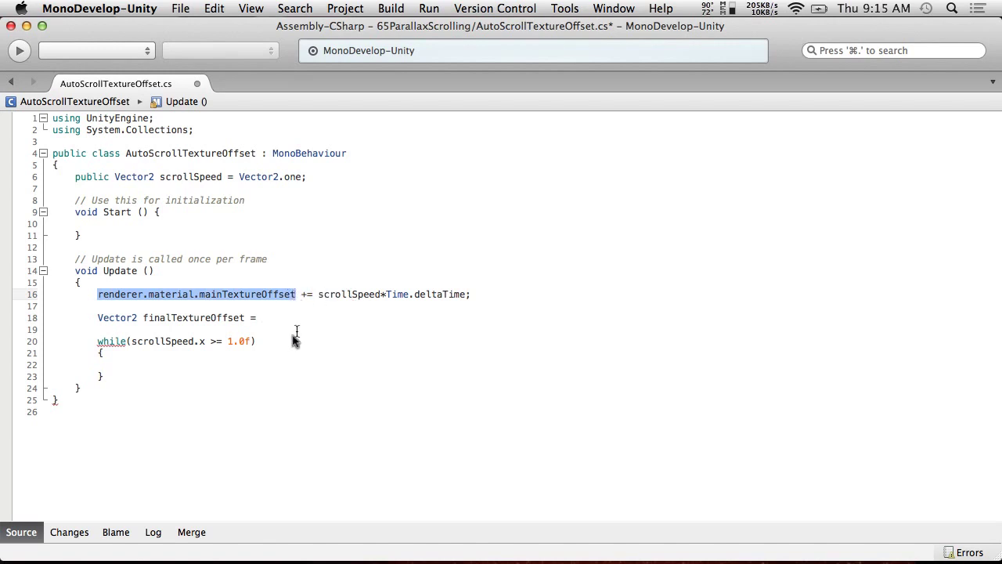
click(286, 318)
key(super+v)
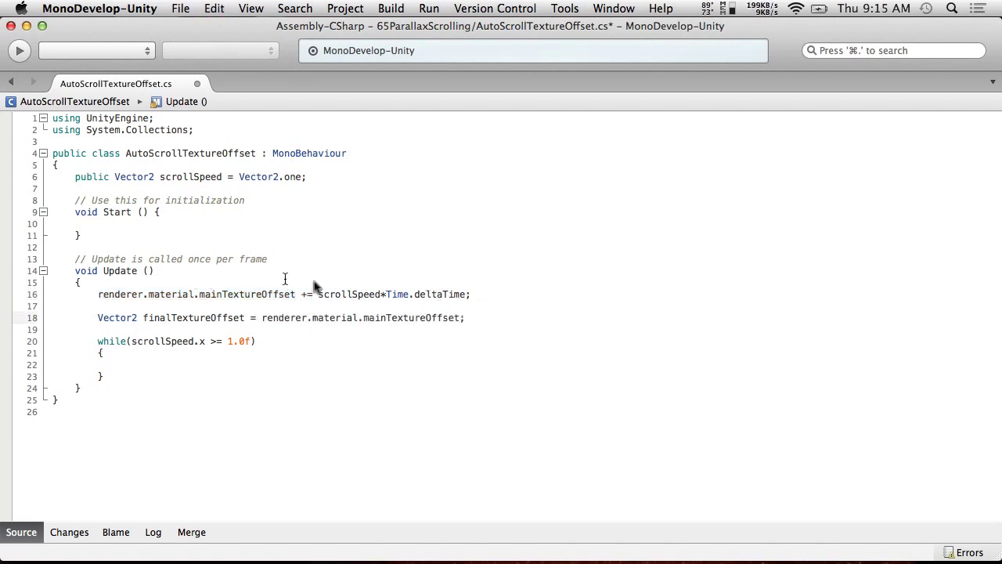
Step: Move the finalTextureOffset declaration above the offset update line
drag(470, 318, 89, 318)
key(super+x)
key(BackSpace)
key(BackSpace)
key(Up)
key(End)
key(Return)
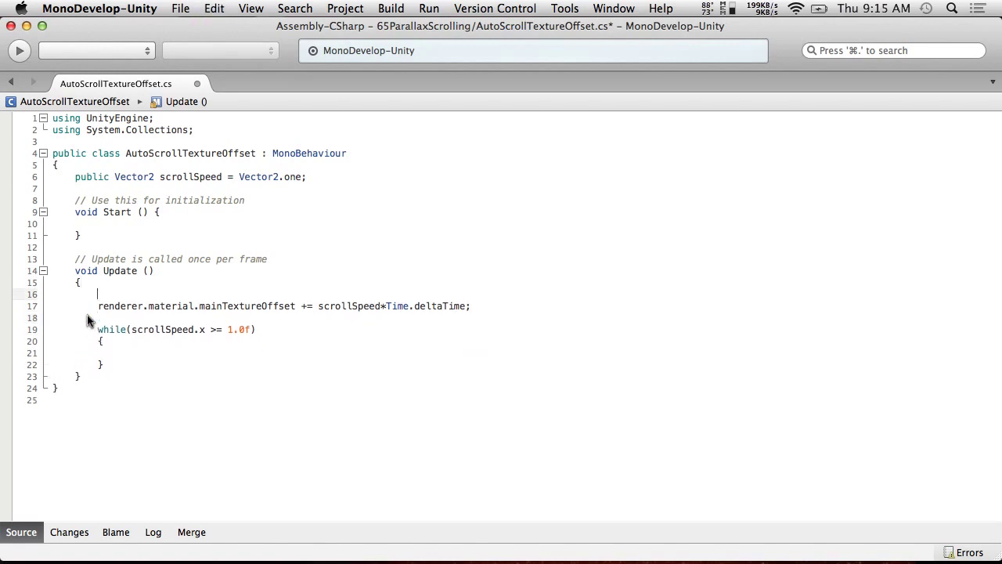
key(super+v)
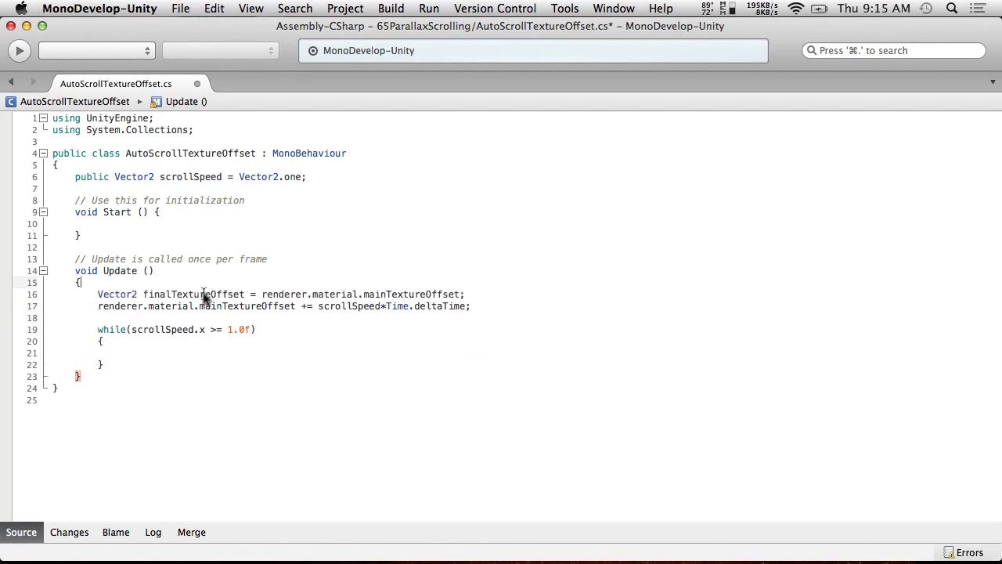
Step: Select the renderer.material.mainTextureOffset expression on line 17
double_click(206, 294)
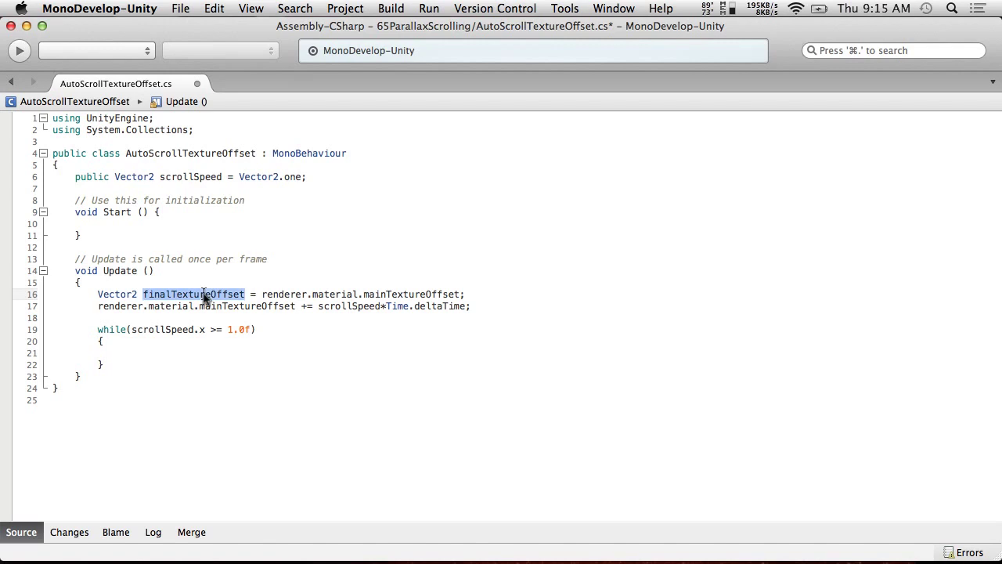
drag(295, 306, 123, 305)
drag(295, 306, 138, 306)
click(316, 306)
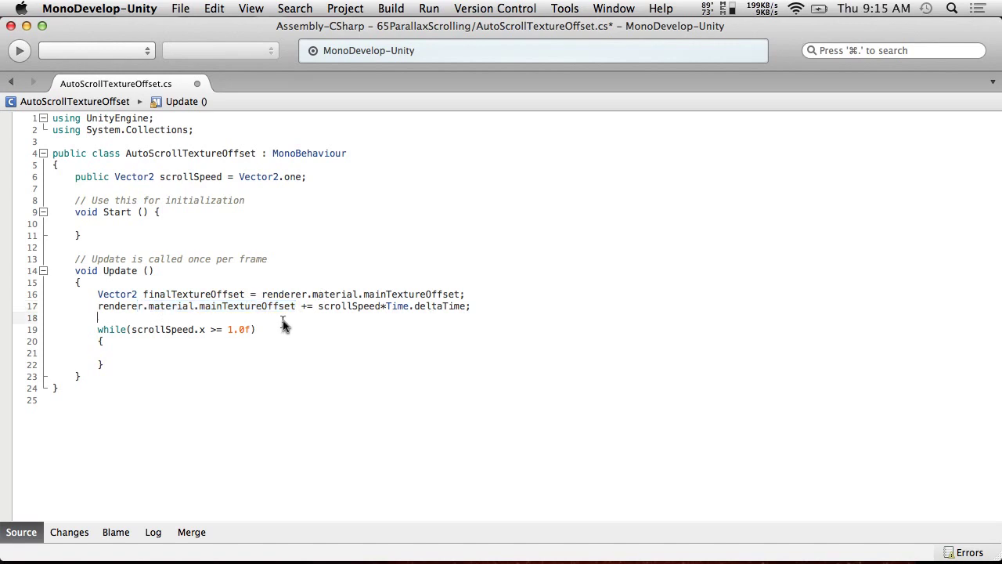
drag(296, 306, 95, 307)
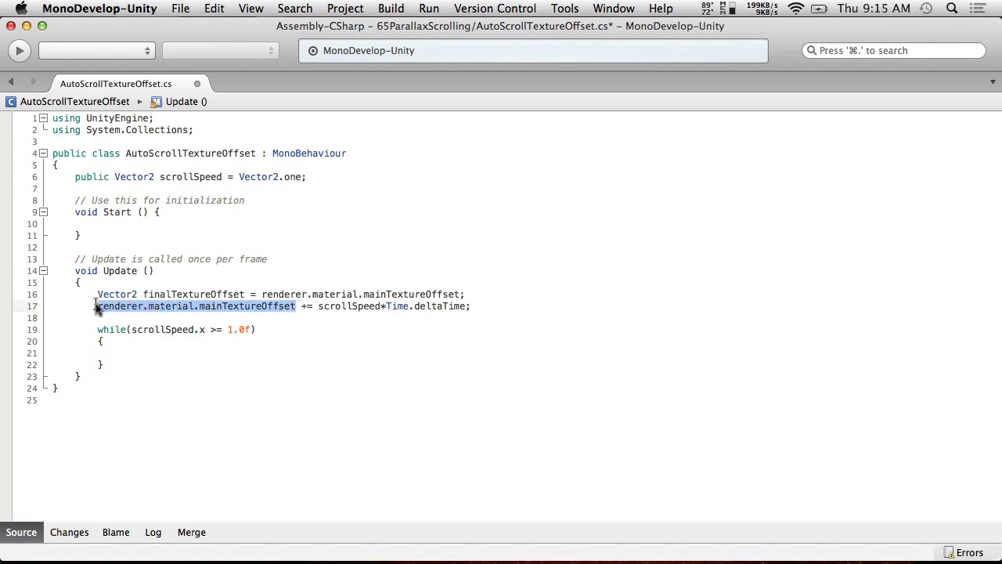
Step: Make finalTextureOffset line 17's target and copy the texture offset expression below the loop
key(super+v)
click(156, 365)
key(Return)
key(Return)
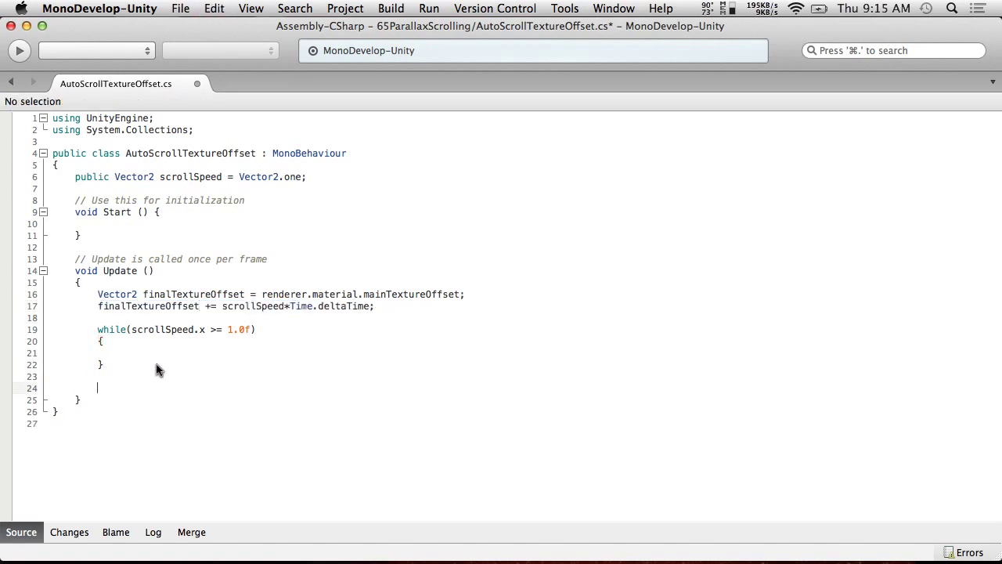
drag(267, 294, 465, 301)
key(super+c)
click(165, 387)
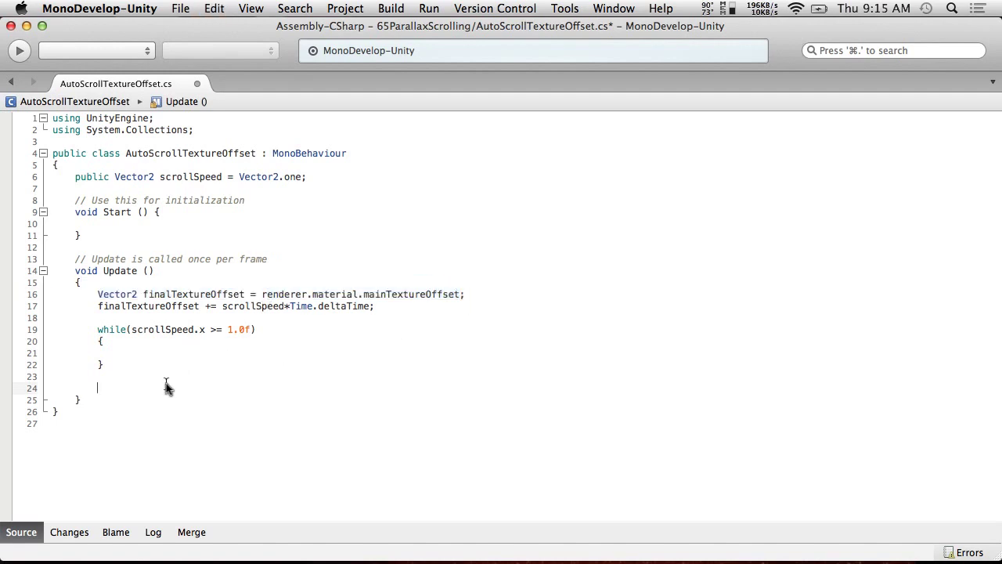
key(super+v)
Step: Assign finalTextureOffset in the line-24 texture offset statement
click(98, 389)
text(r)
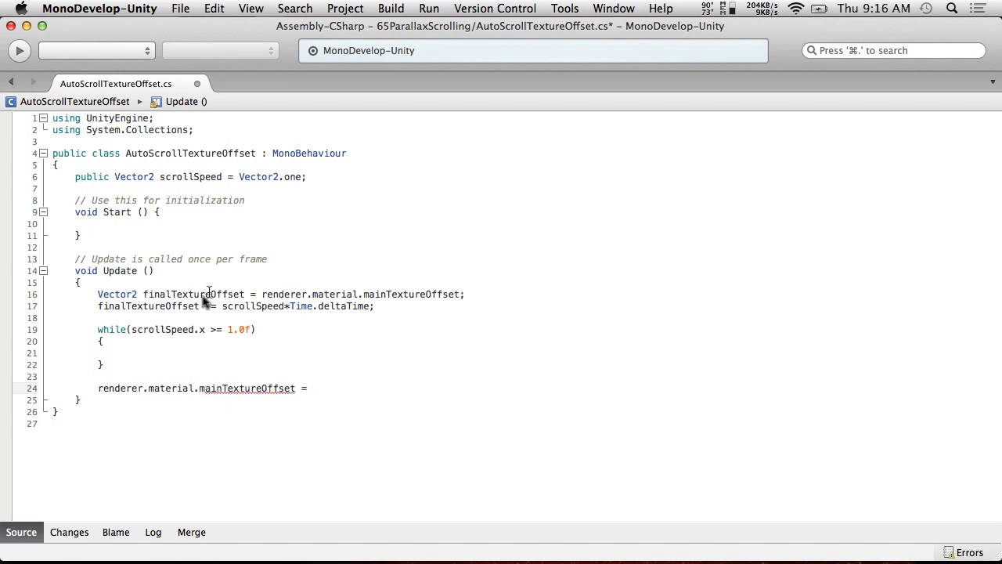
double_click(202, 295)
key(super+c)
click(361, 389)
key(super+v)
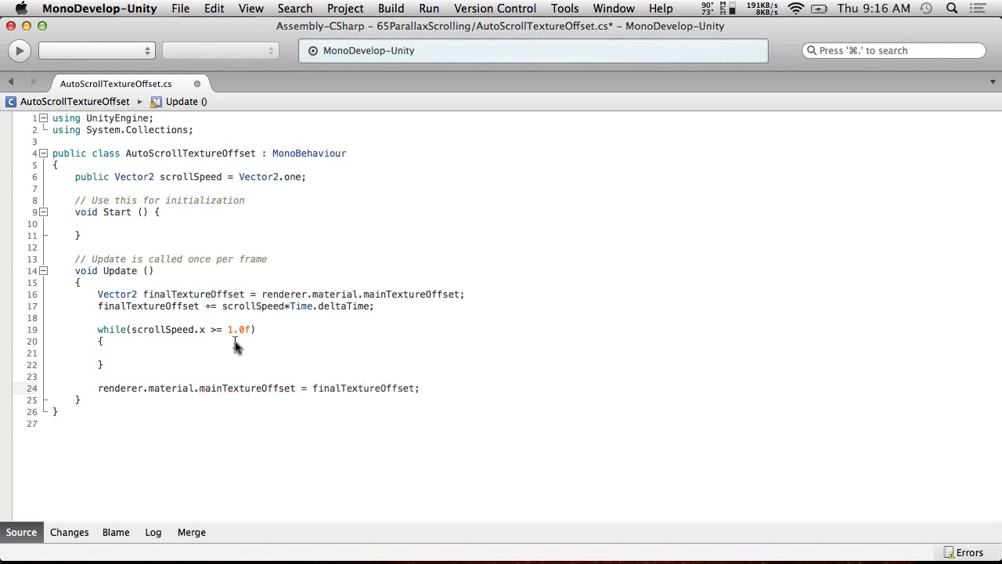
Step: Test finalTextureOffset in the while condition and begin 'finalTextureOffset.x -' in the loop body
click(111, 354)
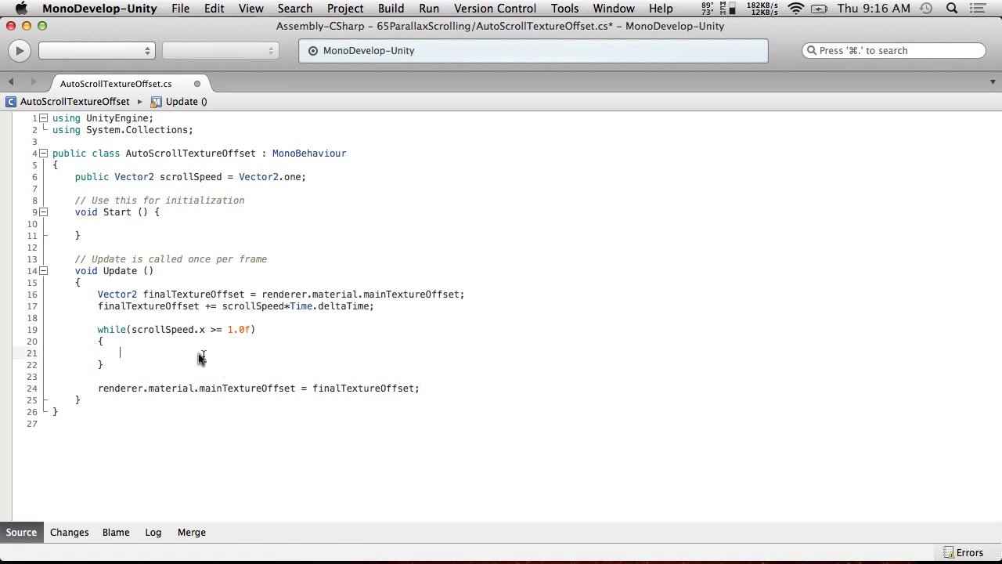
double_click(144, 308)
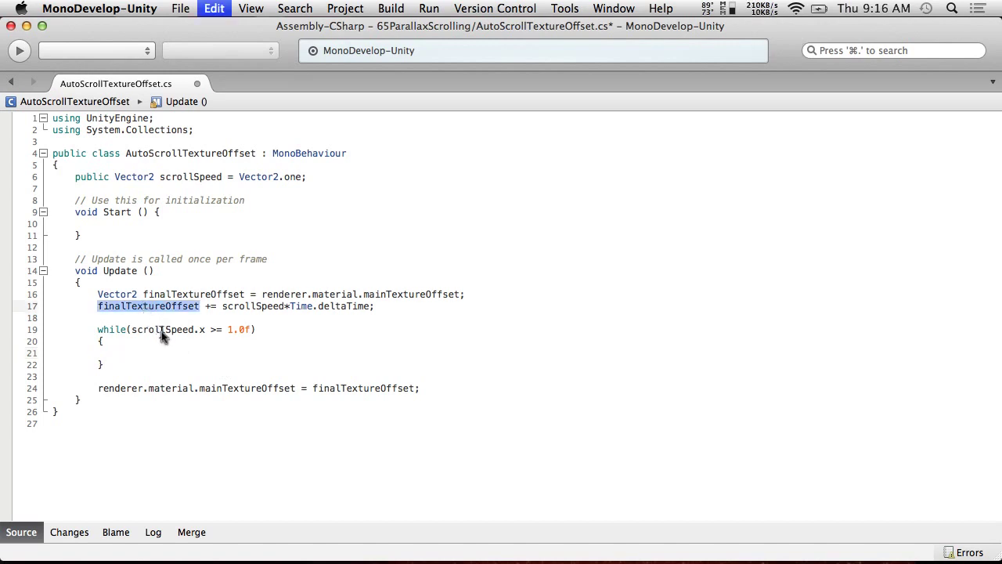
double_click(161, 332)
key(super+v)
click(198, 345)
click(193, 354)
double_click(192, 329)
key(super+c)
click(179, 352)
key(super+v)
text(.x -)
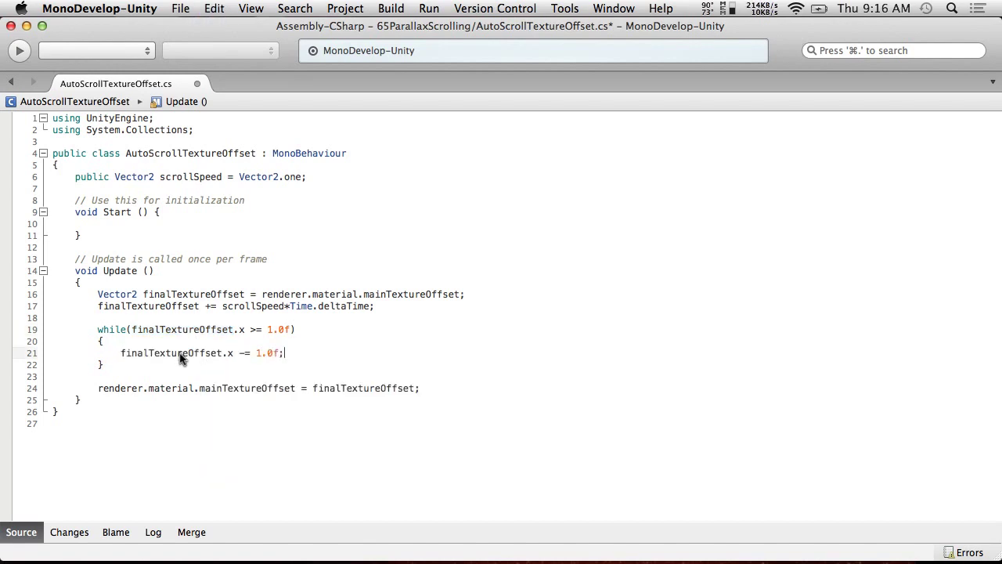
Step: Add a second loop that adds 1.0f while finalTextureOffset.x < 0.0f
drag(31, 365, 34, 335)
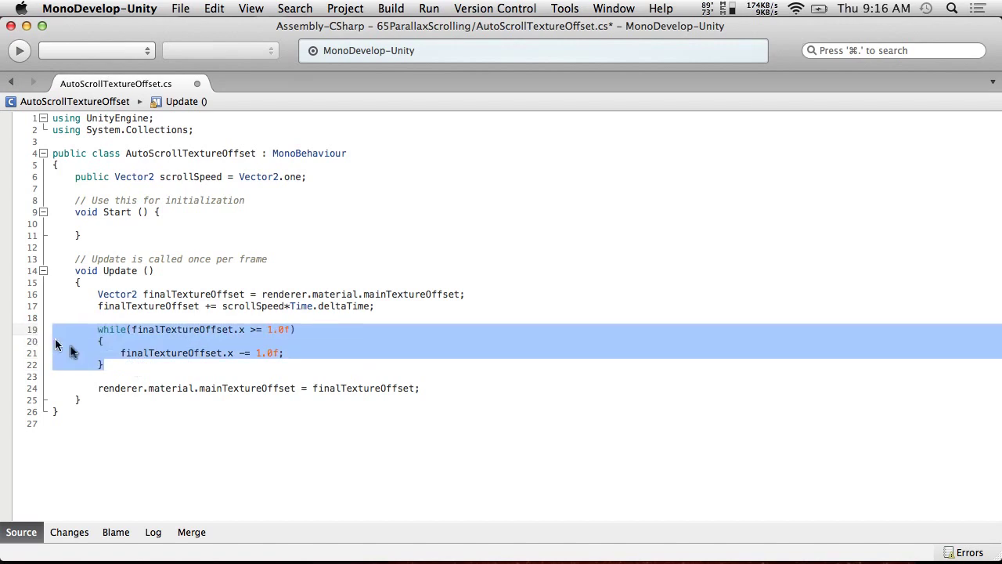
click(122, 368)
key(super+v)
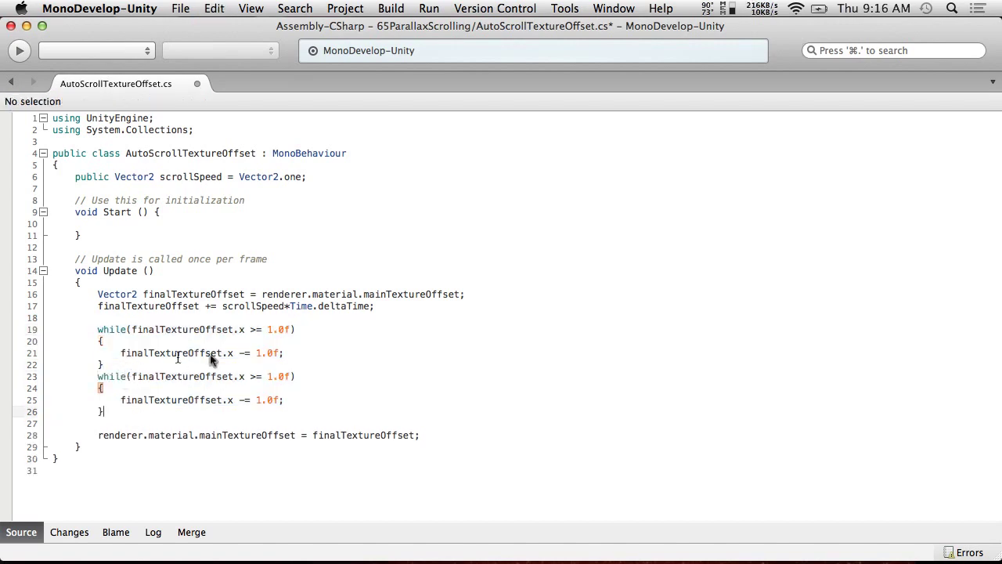
click(273, 377)
key(BackSpace)
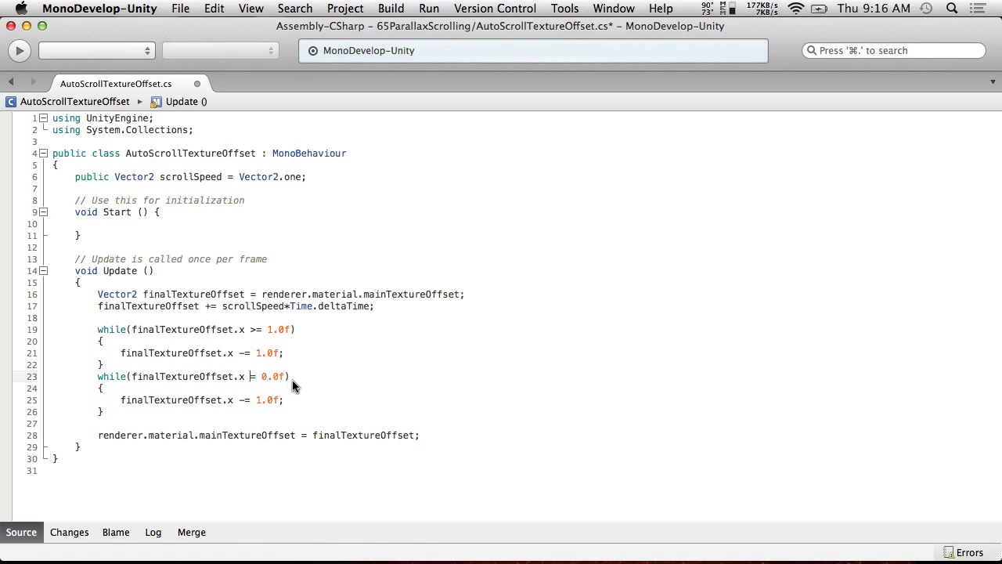
key(Down)
key(Down)
key(Delete)
key(Down)
key(Down)
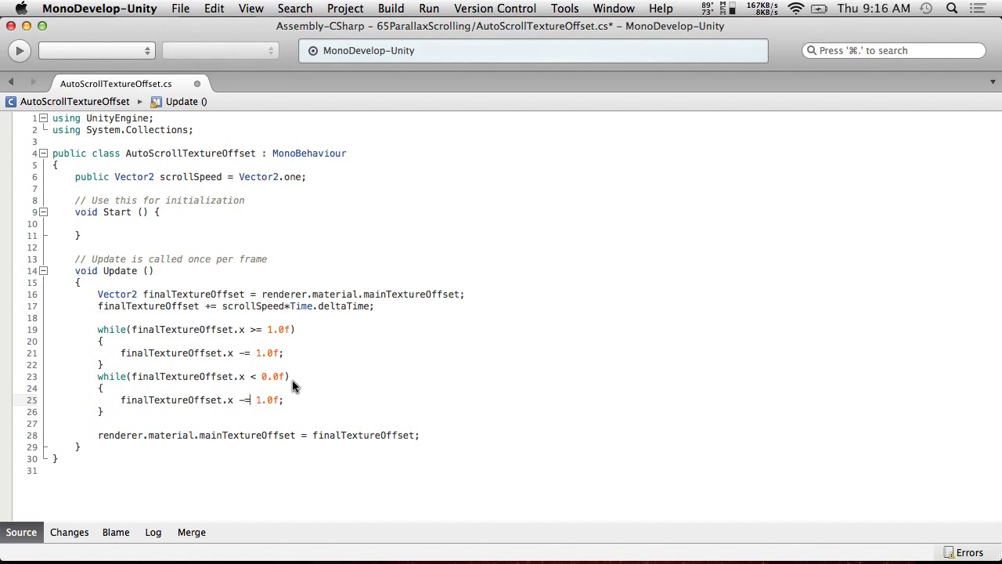
key(Left)
key(BackSpace)
text(+)
Step: Duplicate both x loops and change the third loop to finalTextureOffset.y
drag(110, 412, 19, 329)
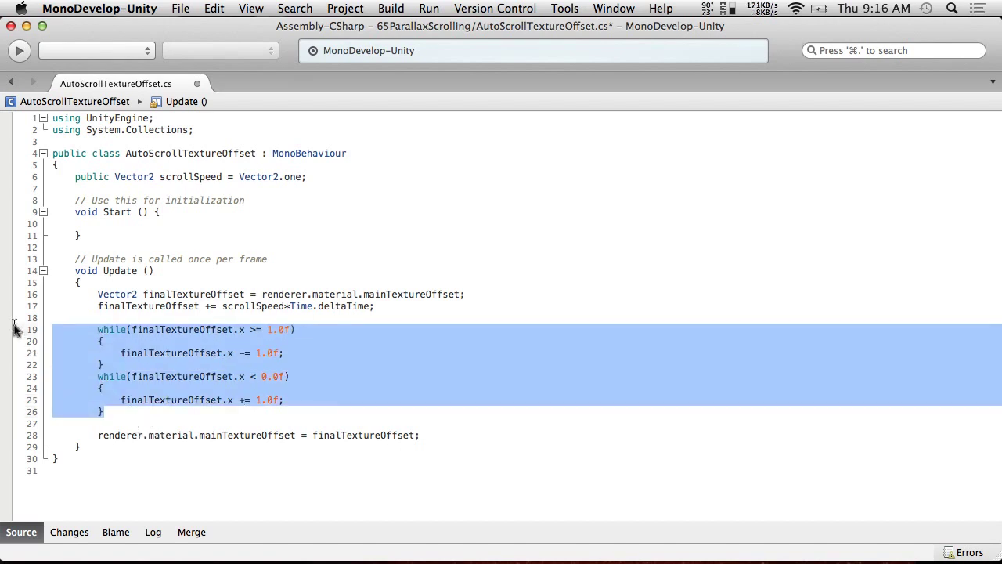
click(125, 415)
key(Return)
key(super+v)
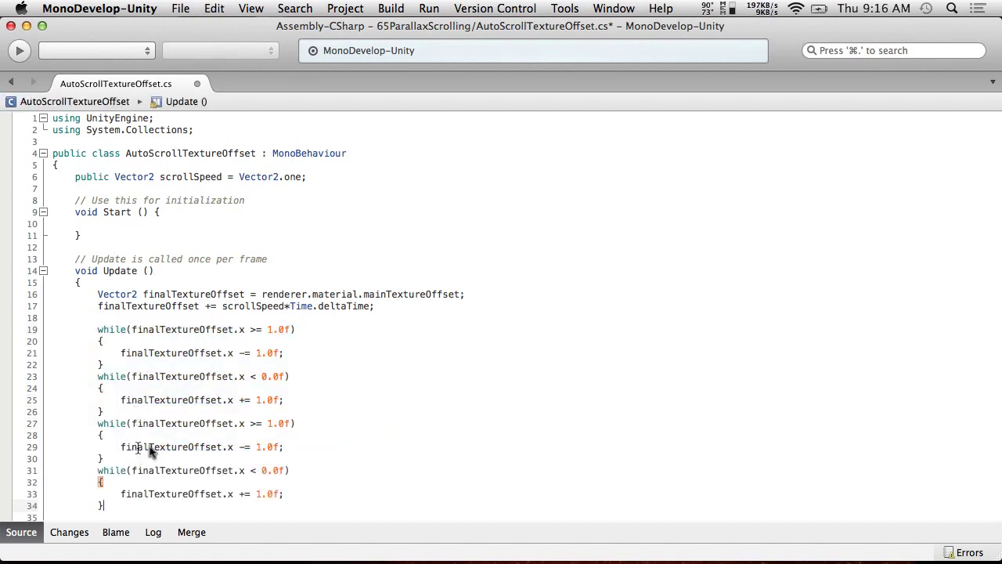
double_click(241, 422)
text(y)
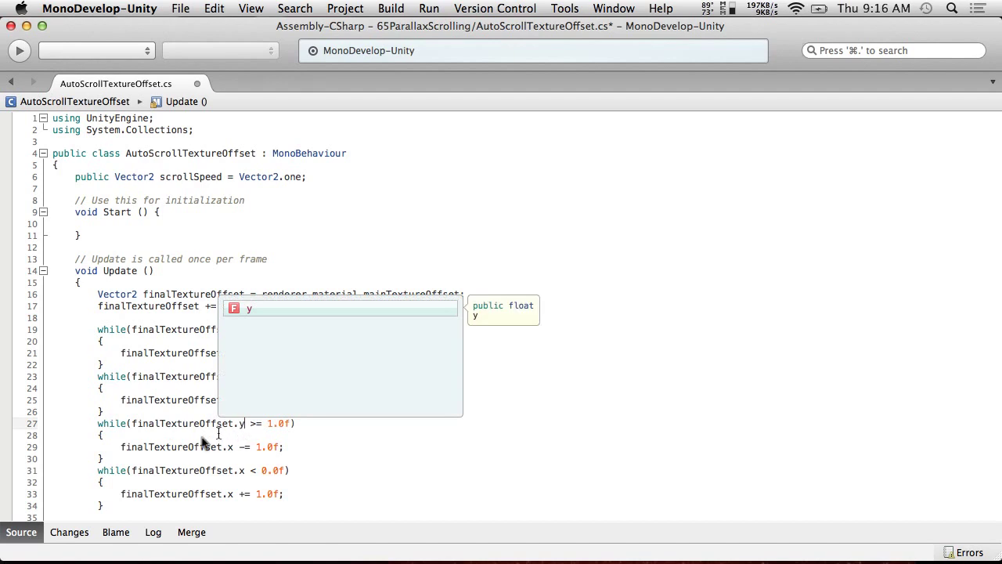
key(Escape)
double_click(230, 446)
key(BackSpace)
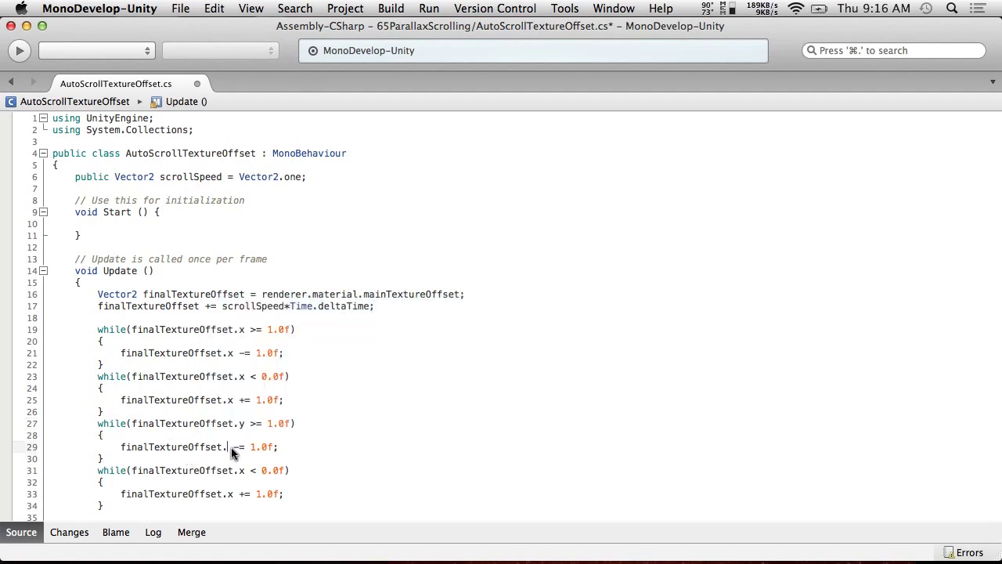
text(y)
click(242, 480)
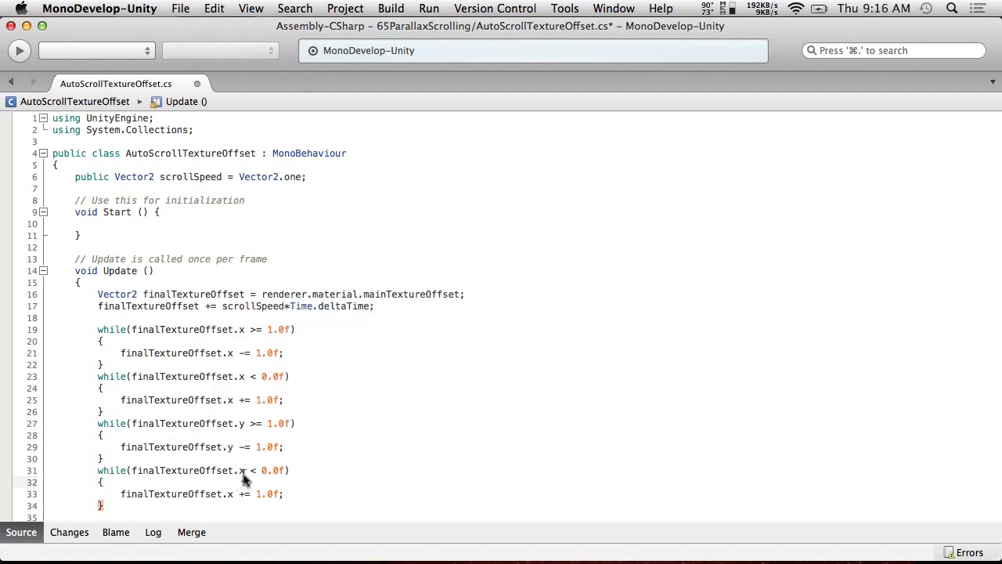
Step: Change the fourth loop's condition and body from x to y
double_click(242, 470)
text(y)
key(Escape)
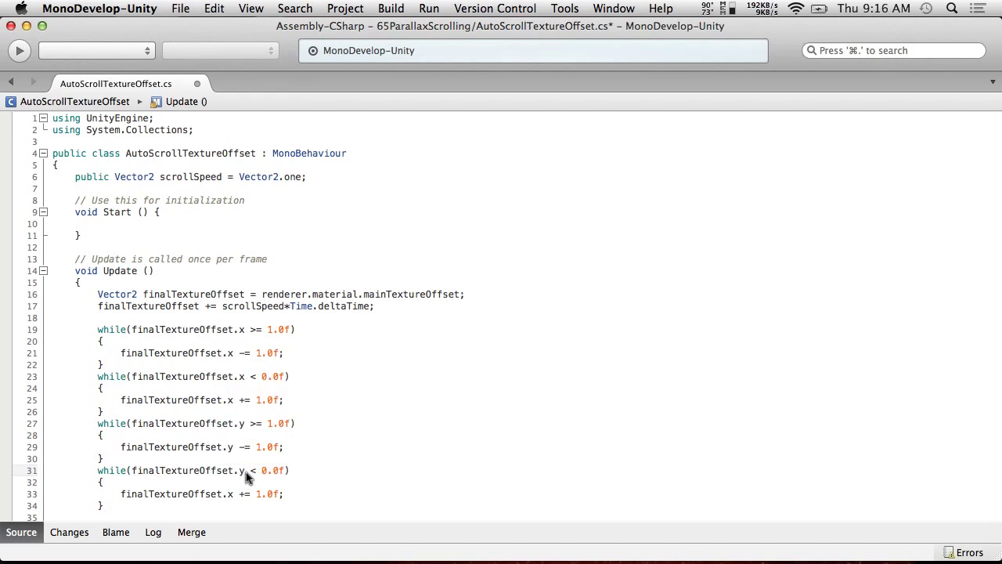
double_click(230, 493)
text(y)
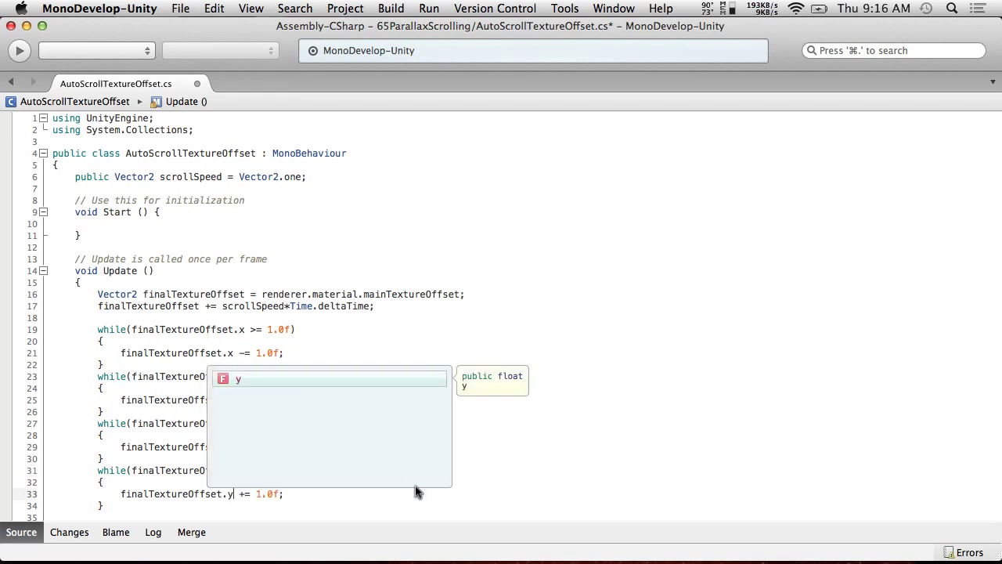
click(392, 495)
scroll(392, 496, down, 2)
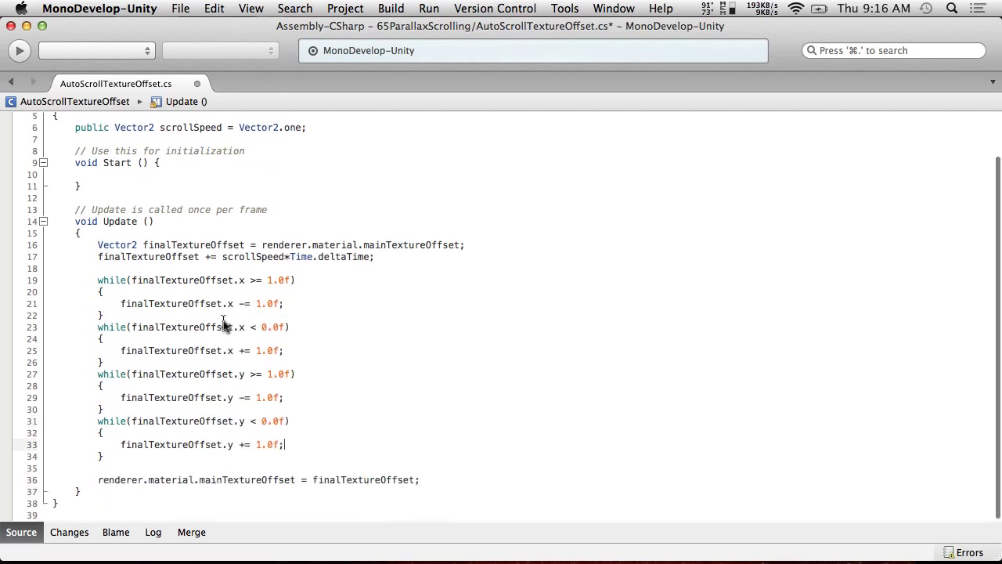
Step: Save the AutoScrollTextureOffset script and return to Unity
click(180, 8)
click(193, 65)
key(super+Tab)
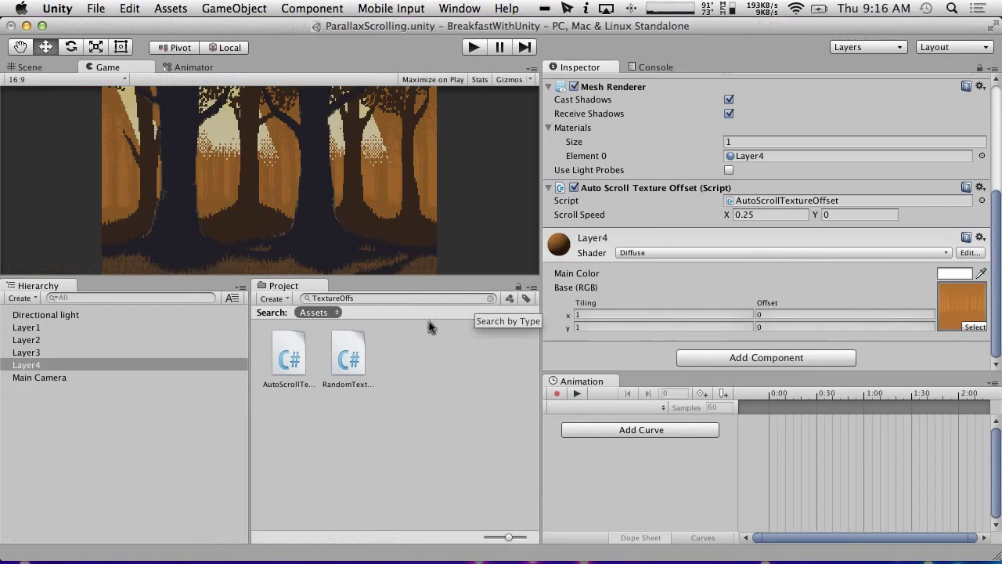
Step: Play the forest scene, watch Layer1's Offset stay below 1, then stop playback
click(476, 48)
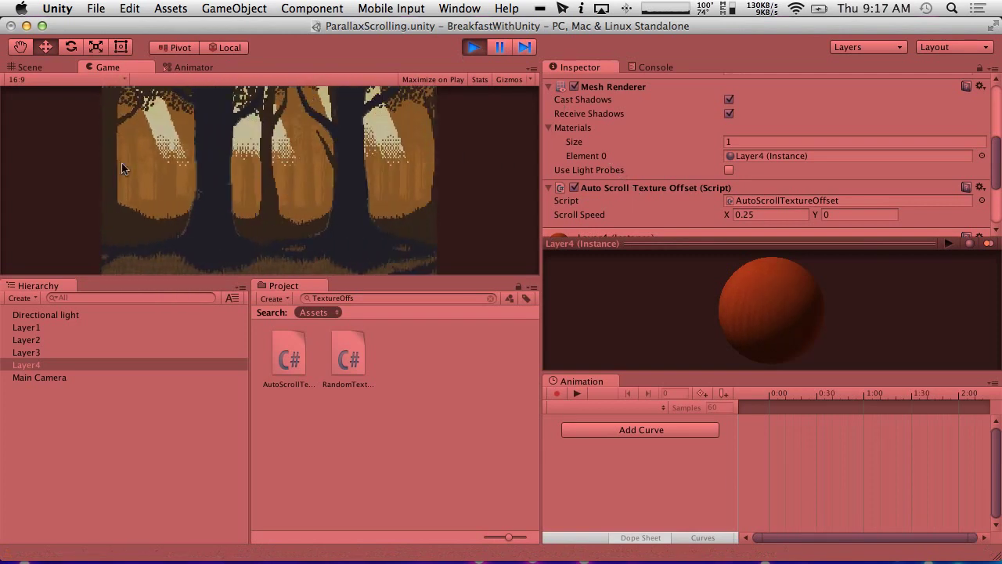
click(38, 327)
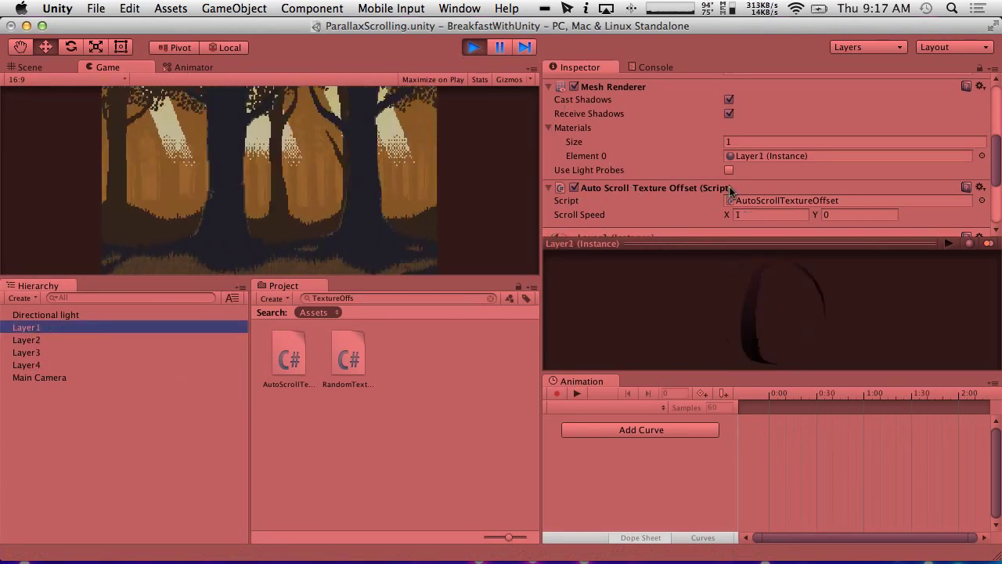
scroll(757, 184, down, 5)
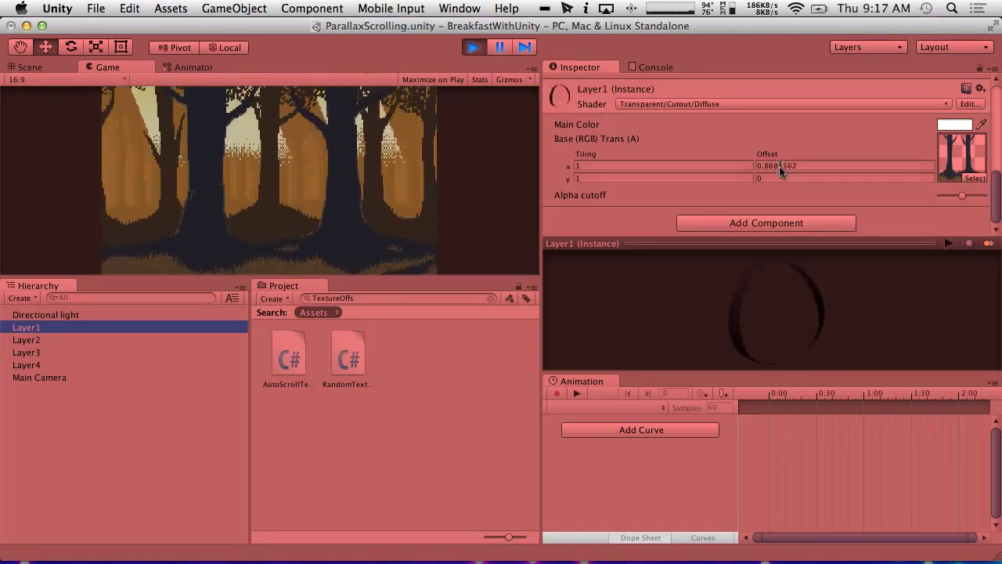
click(472, 46)
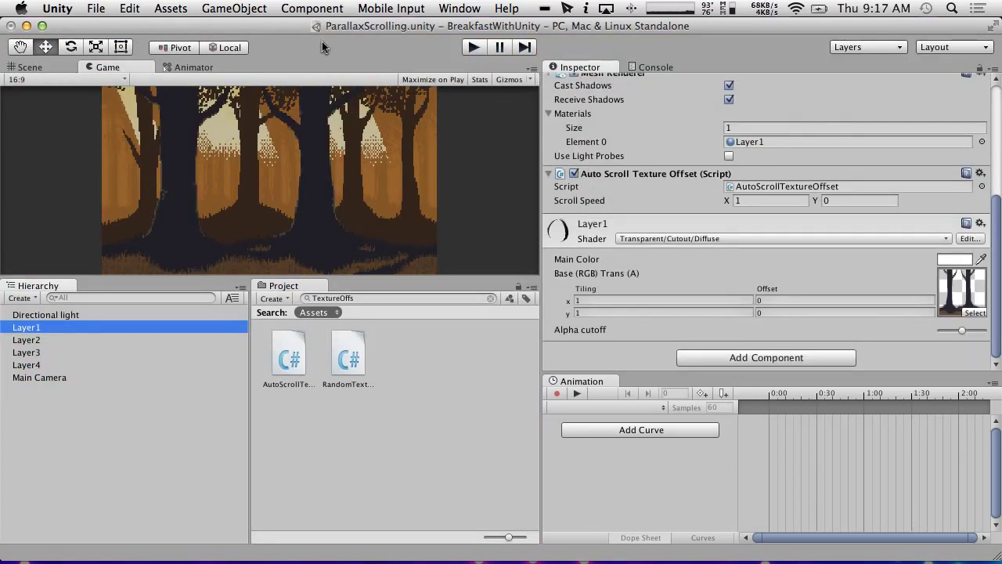
Step: Save the scene with all modified files, then save the project
click(141, 7)
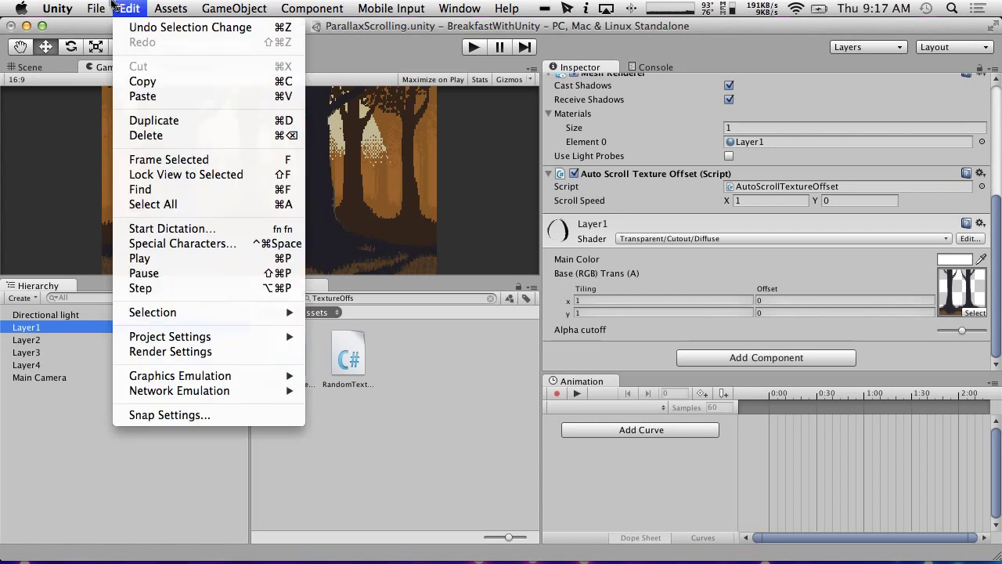
mouse_move(95, 8)
click(100, 68)
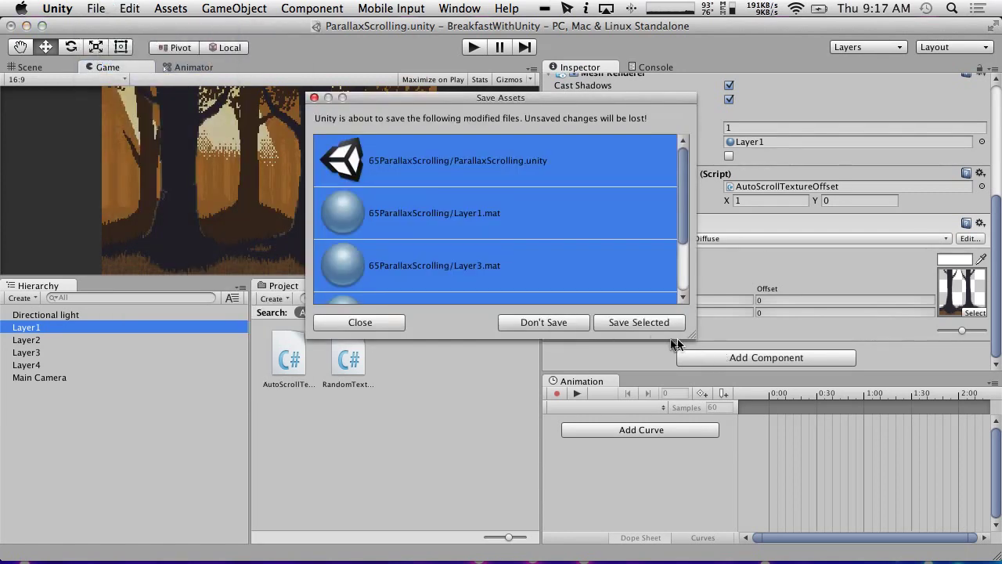
click(626, 324)
click(97, 8)
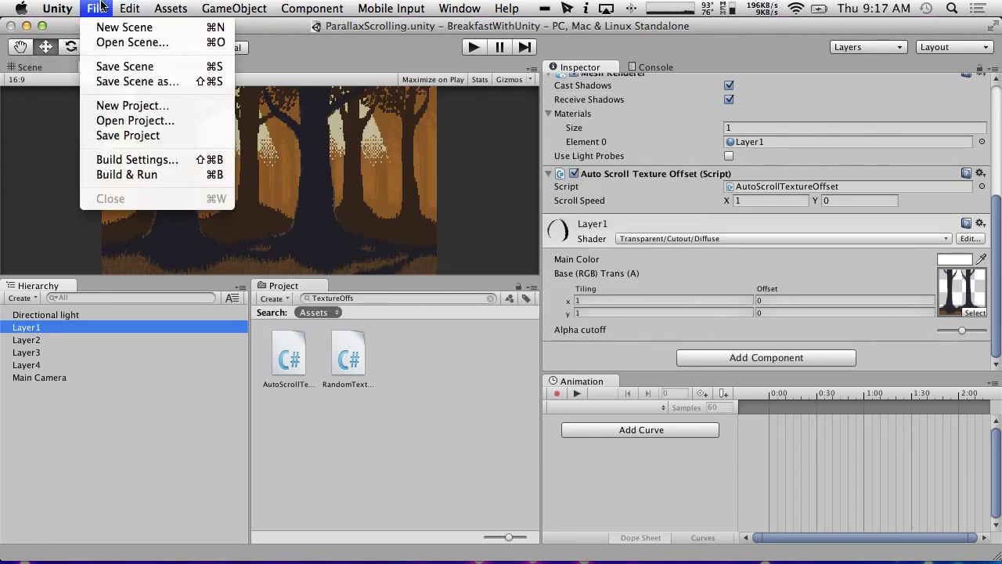
click(109, 135)
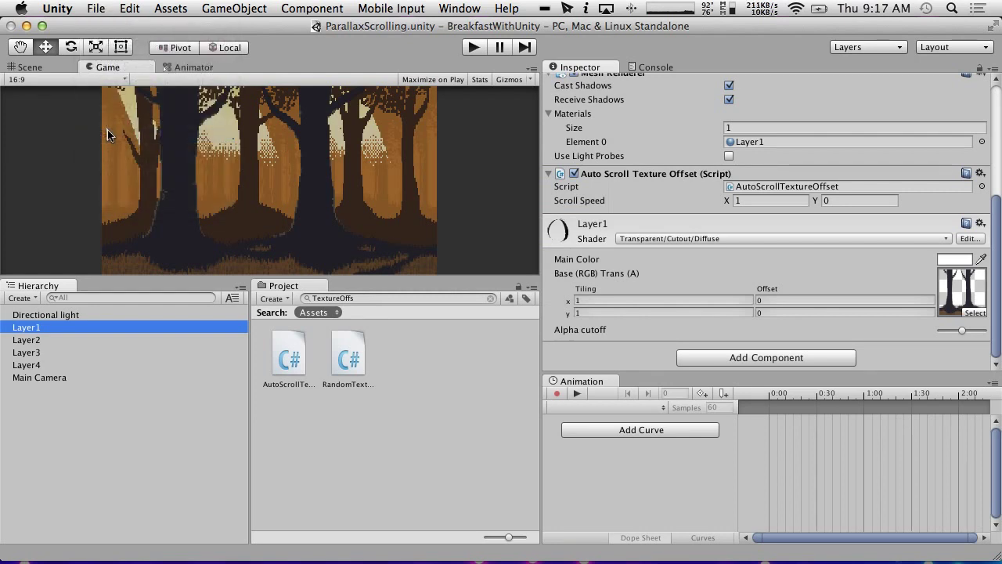
Step: Clear the TextureOffs search and collapse 64TargetLeadIndicator and 65ParallaxScrolling
click(491, 298)
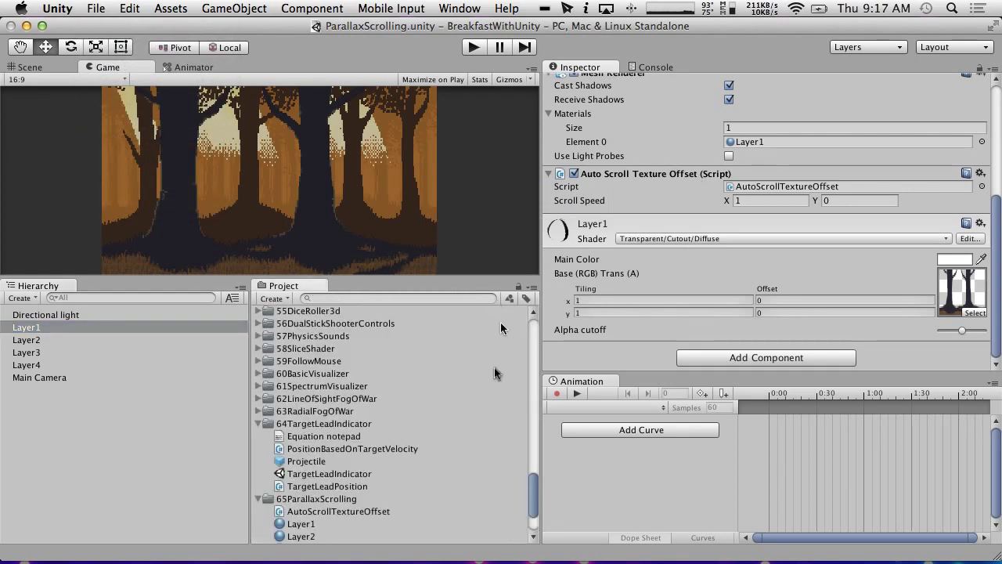
click(259, 423)
click(257, 425)
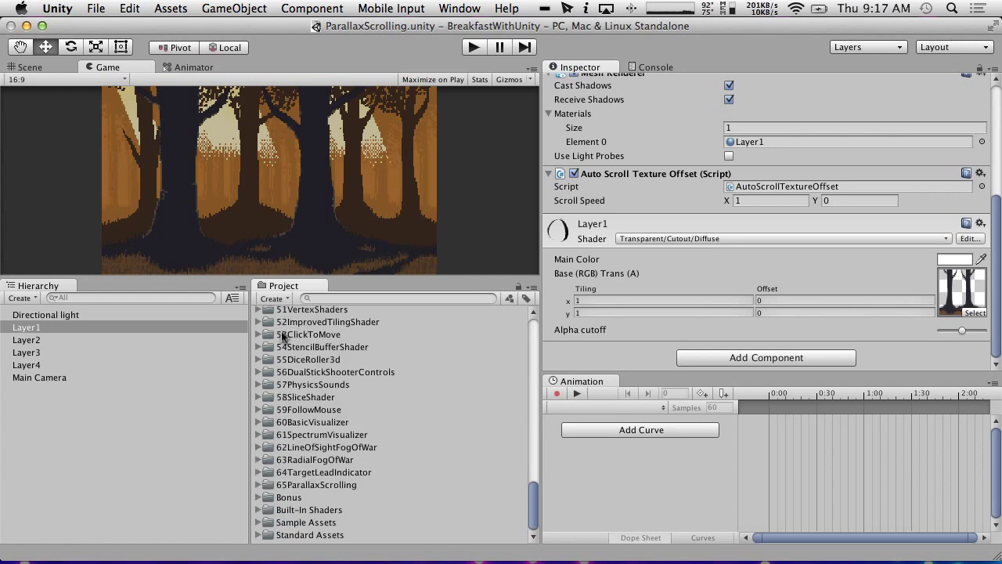
Step: Move from Unity to the desktop showing Flash Media Live Encoder
key(ctrl+Right)
key(ctrl+Right)
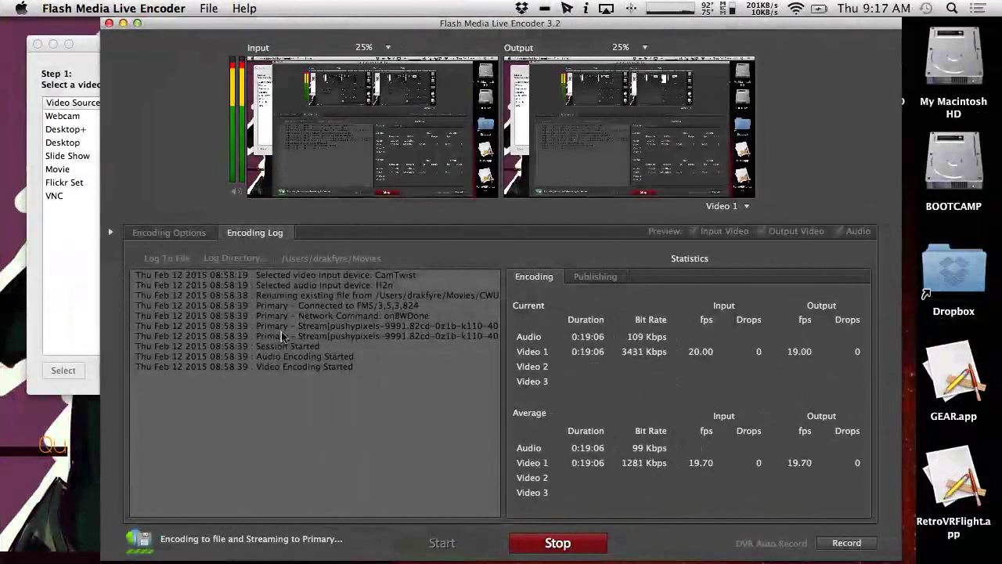